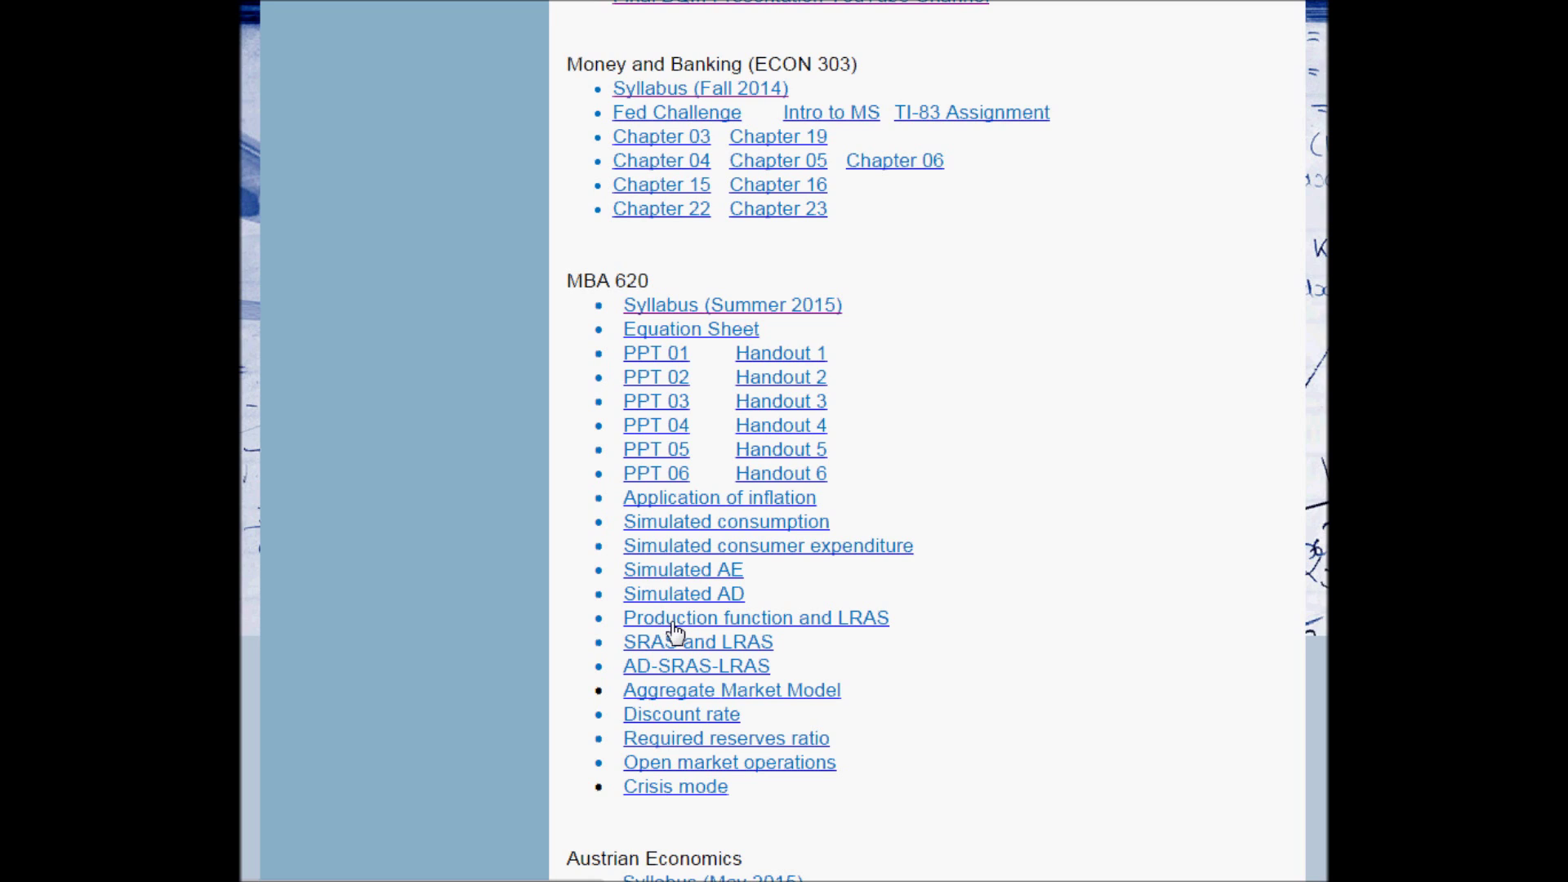
Open the Production function and LRAS workbook and enter 0.401 for K and 2.453 for R.
left_click(674, 623)
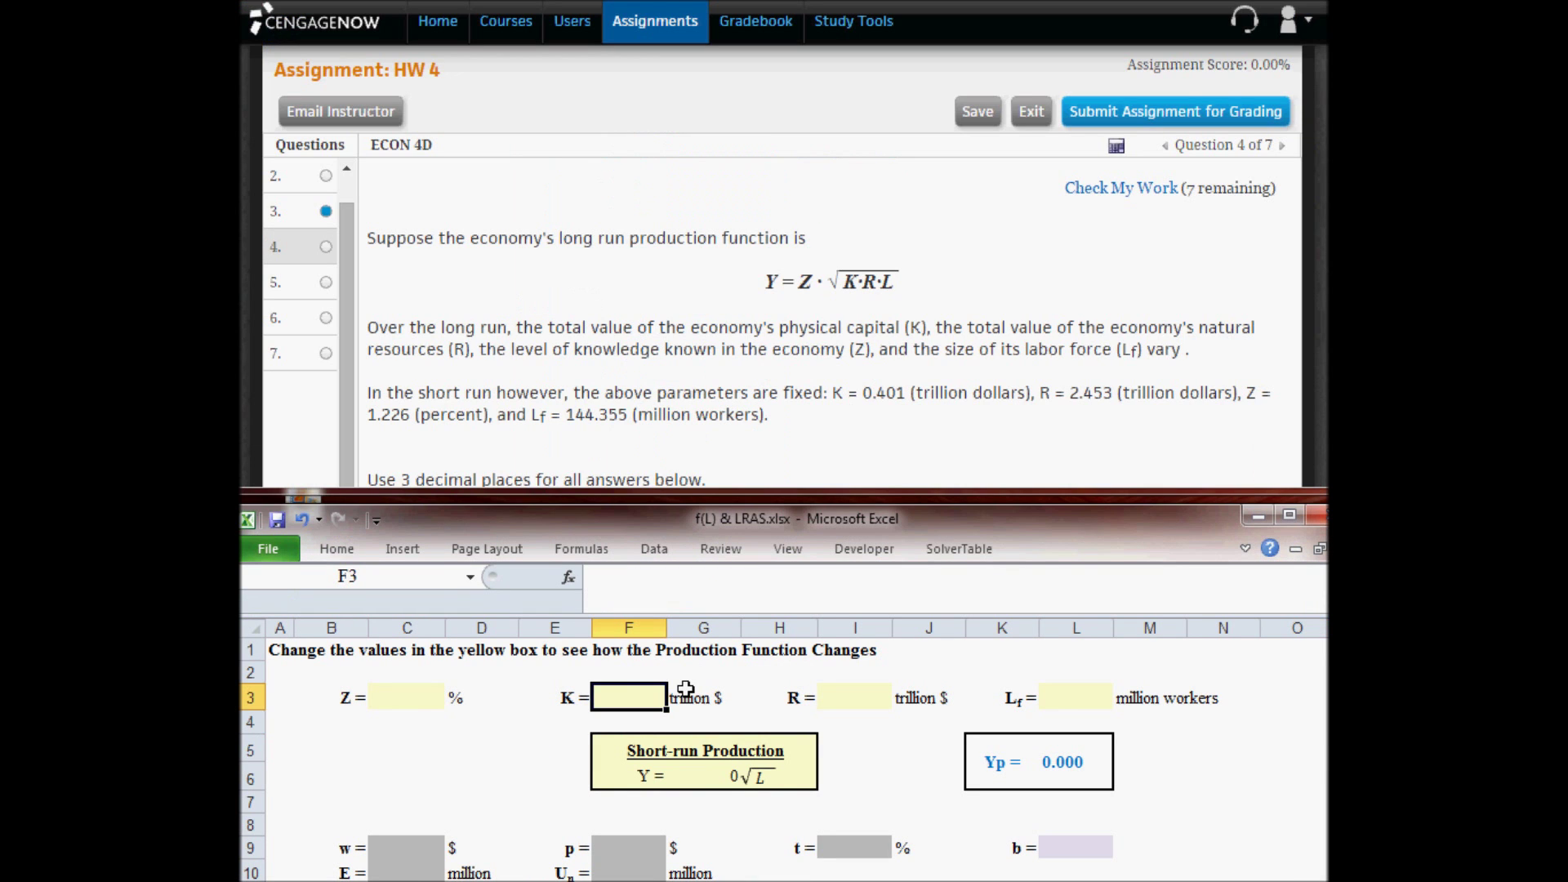
type("0.401")
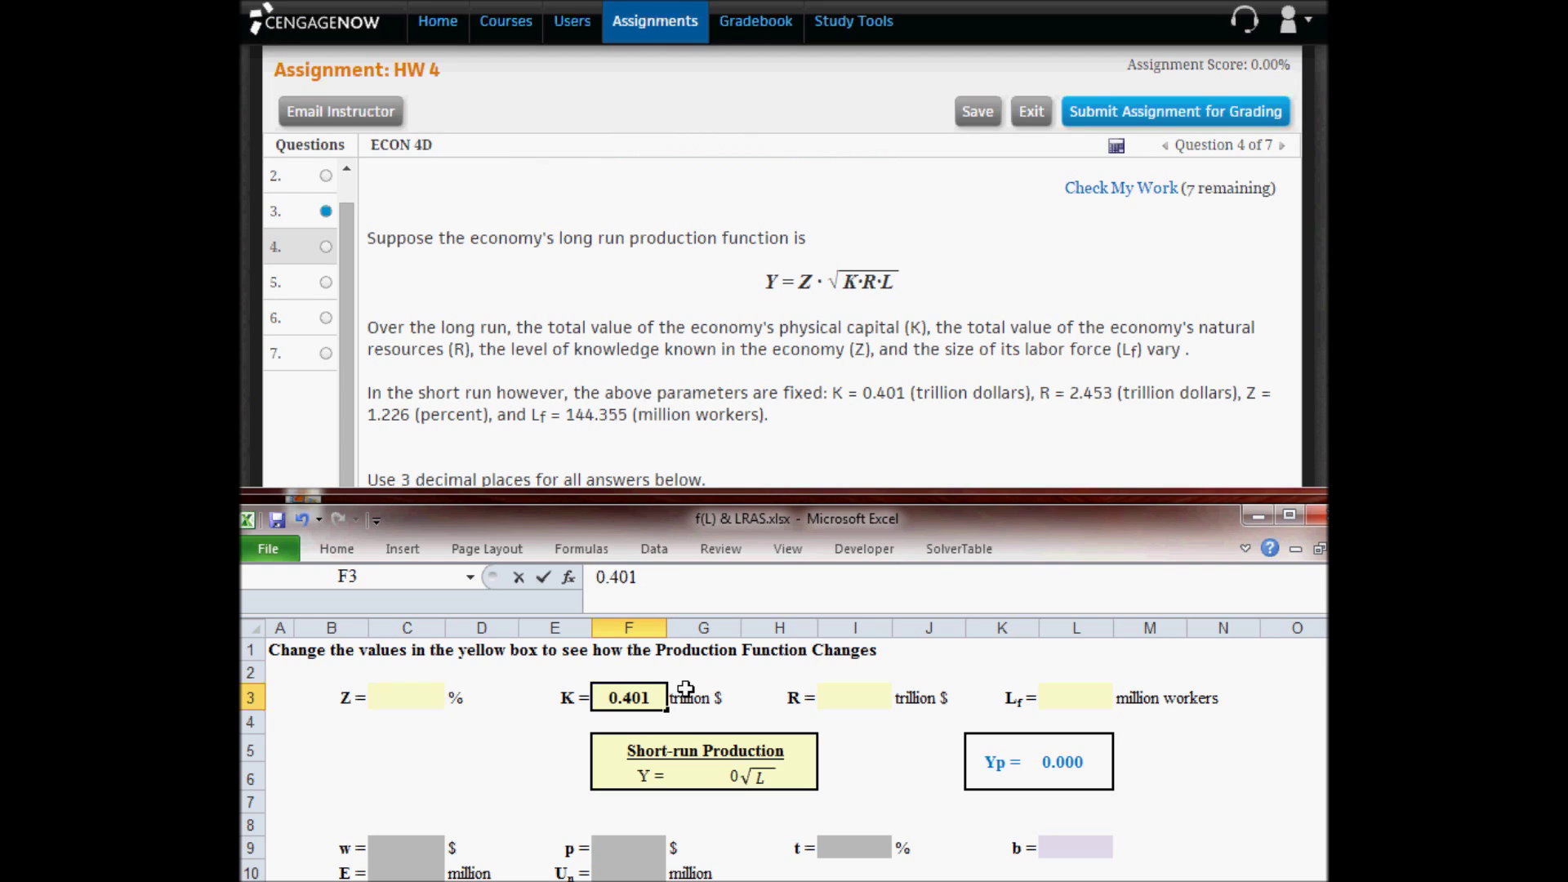
key("Tab")
type("2.453")
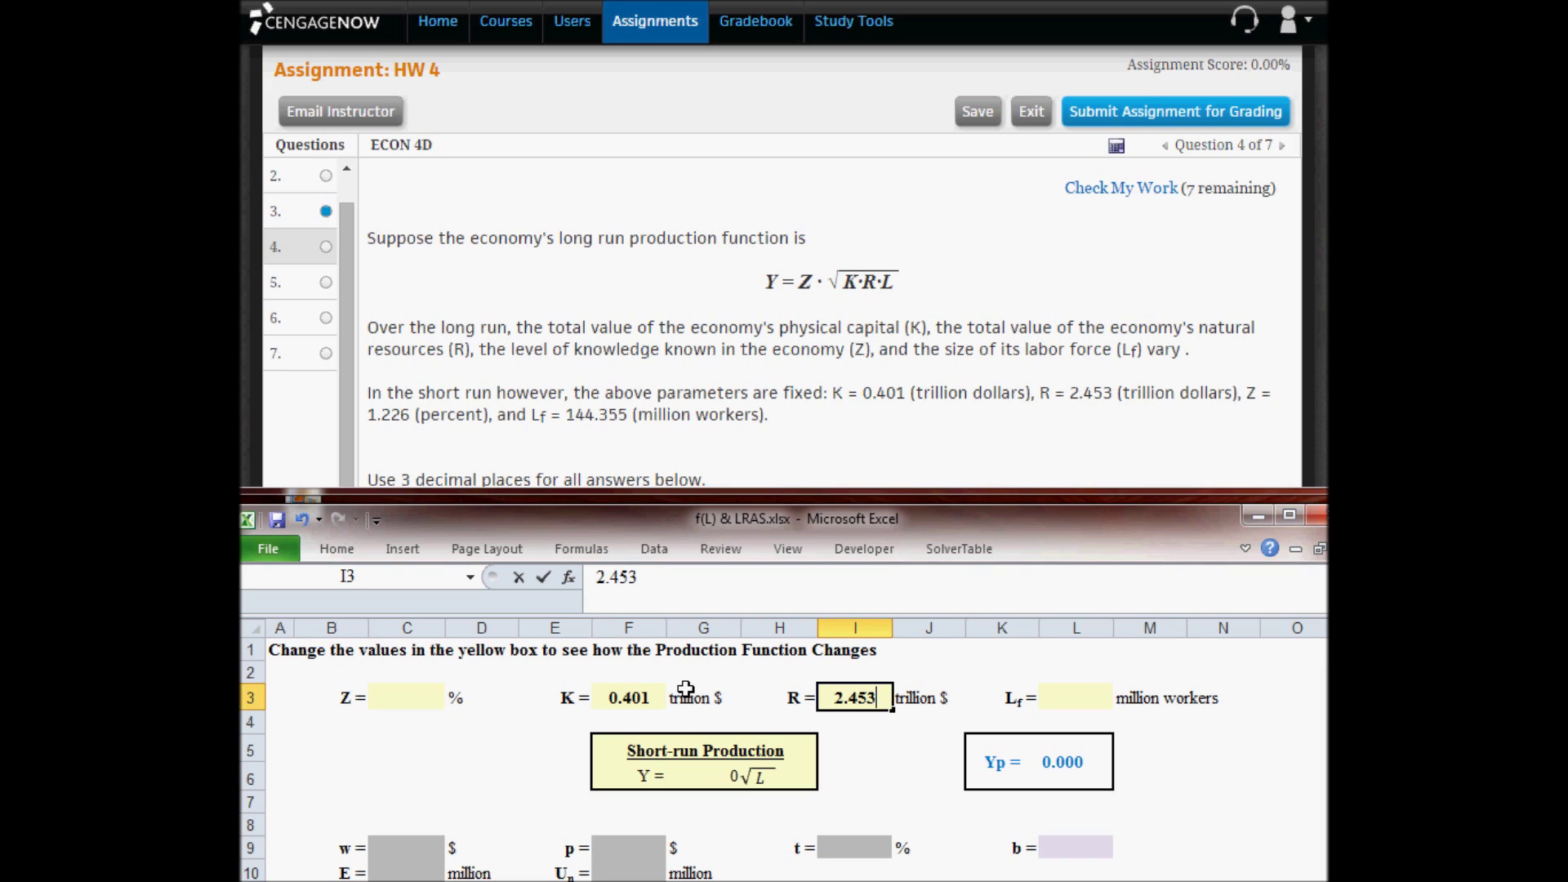
Set the knowledge parameter Z to 1.226 percent in the worksheet's parameter row.
key("Left")
key("Left")
key("Left")
key("Left")
key("Left")
key("Left")
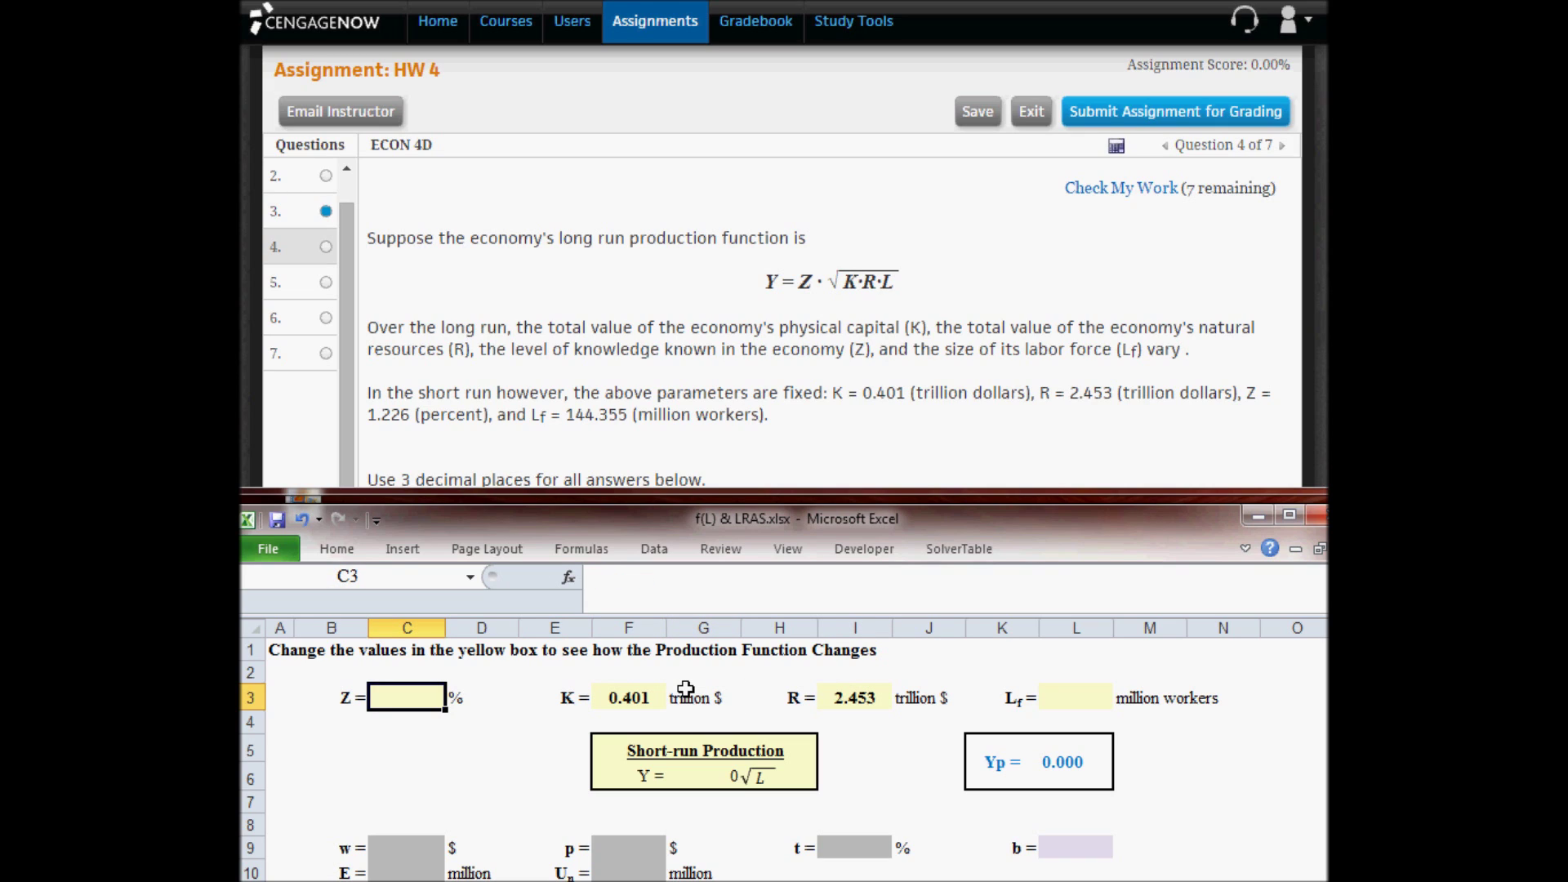
type("1.226")
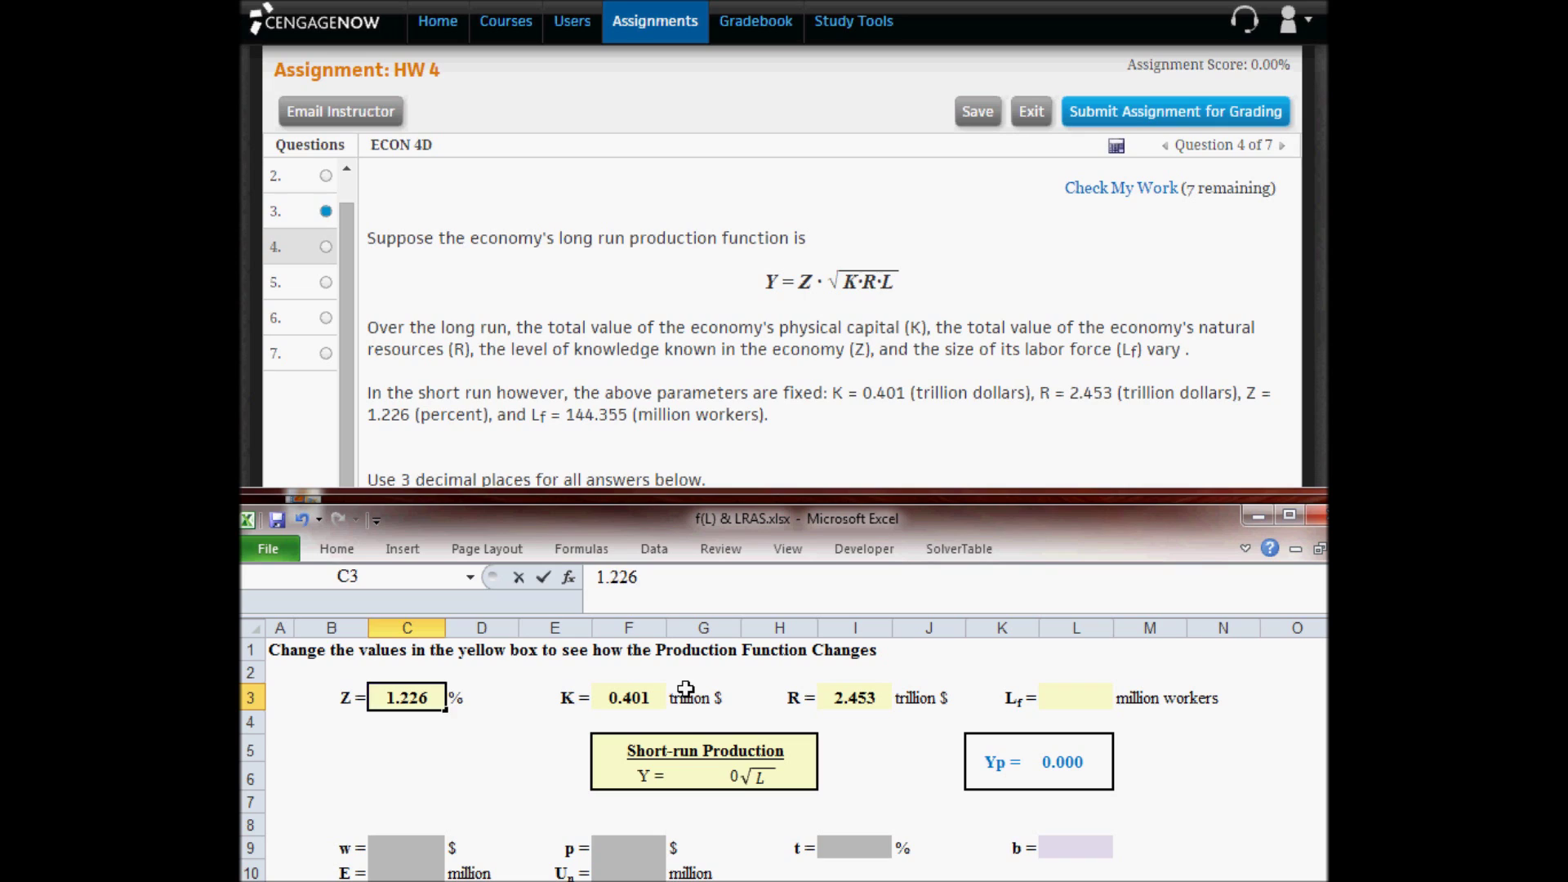
Set the labor force Lf to 144.355 million workers in the same parameter row.
key("Right")
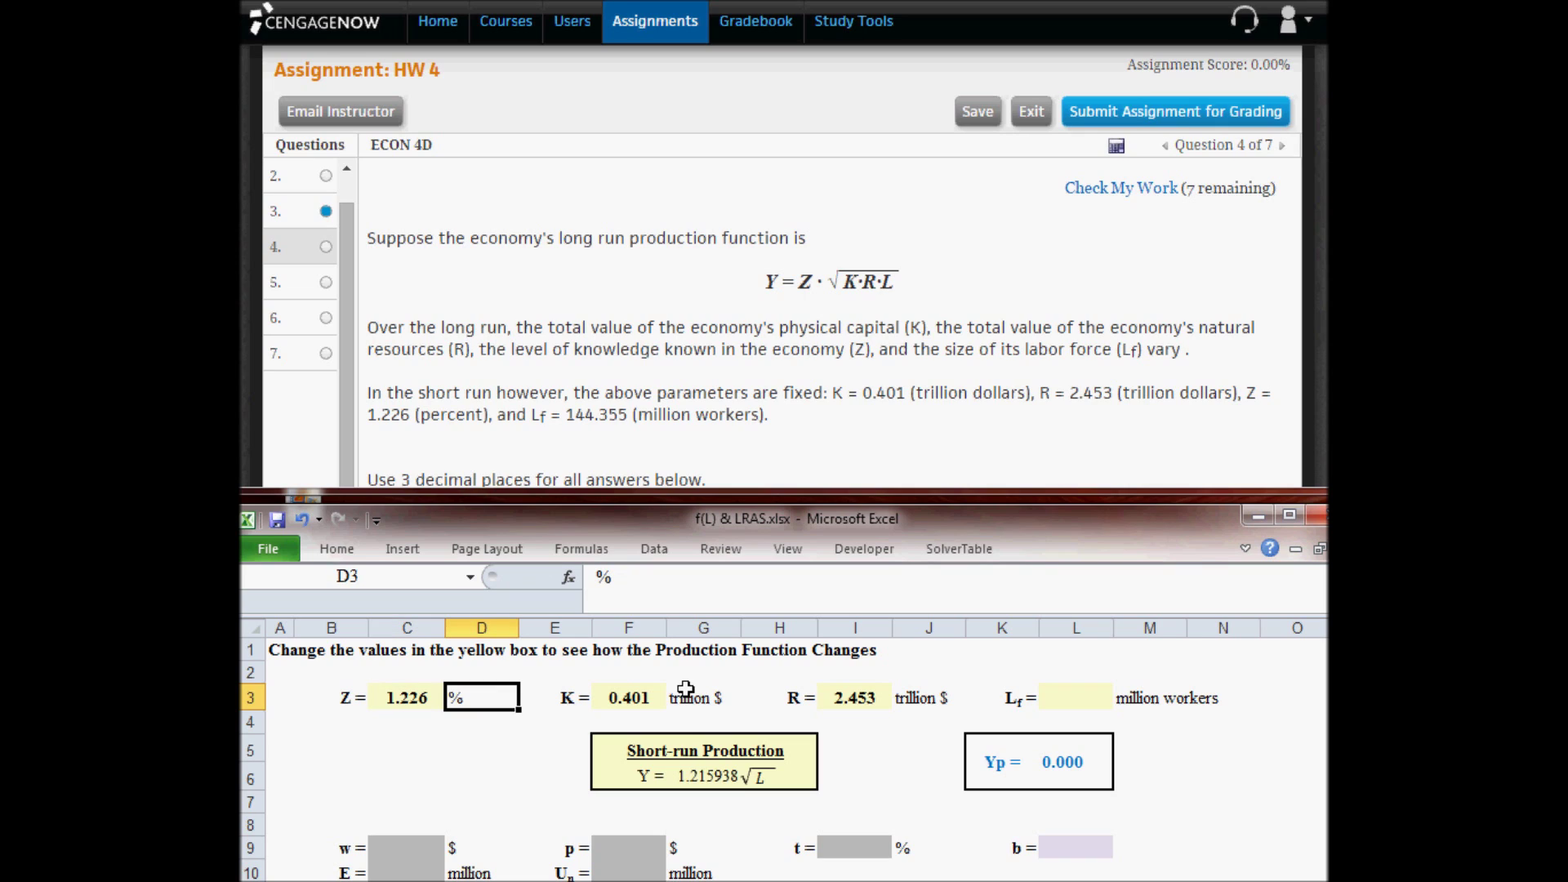
key("Right")
key("Right")
key("Right")
key("Right")
key("Right")
key("Right")
key("Right")
key("Right")
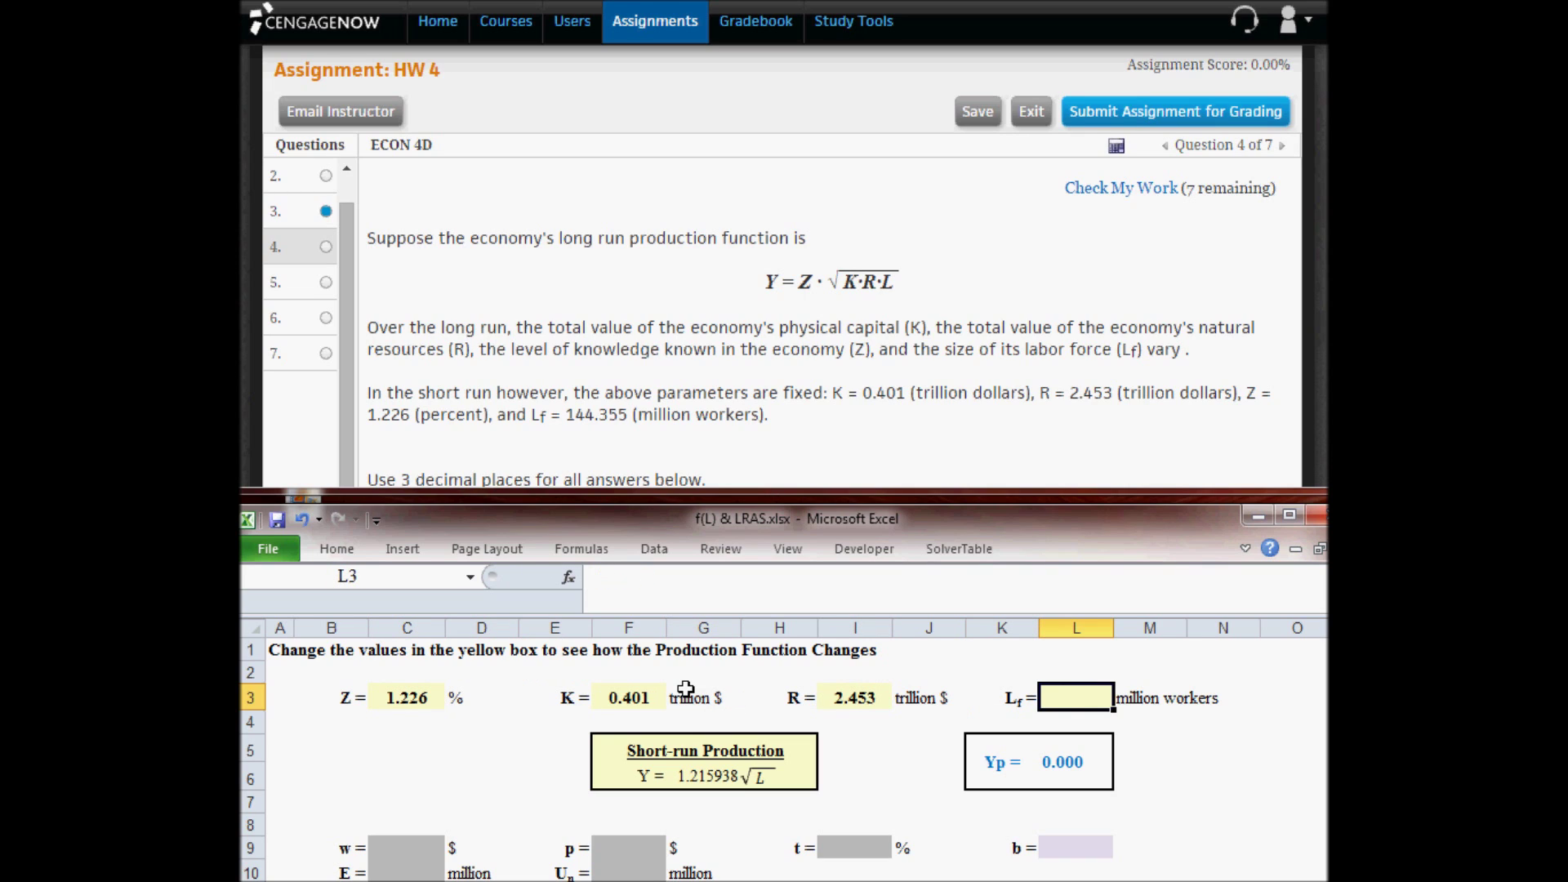
type("144")
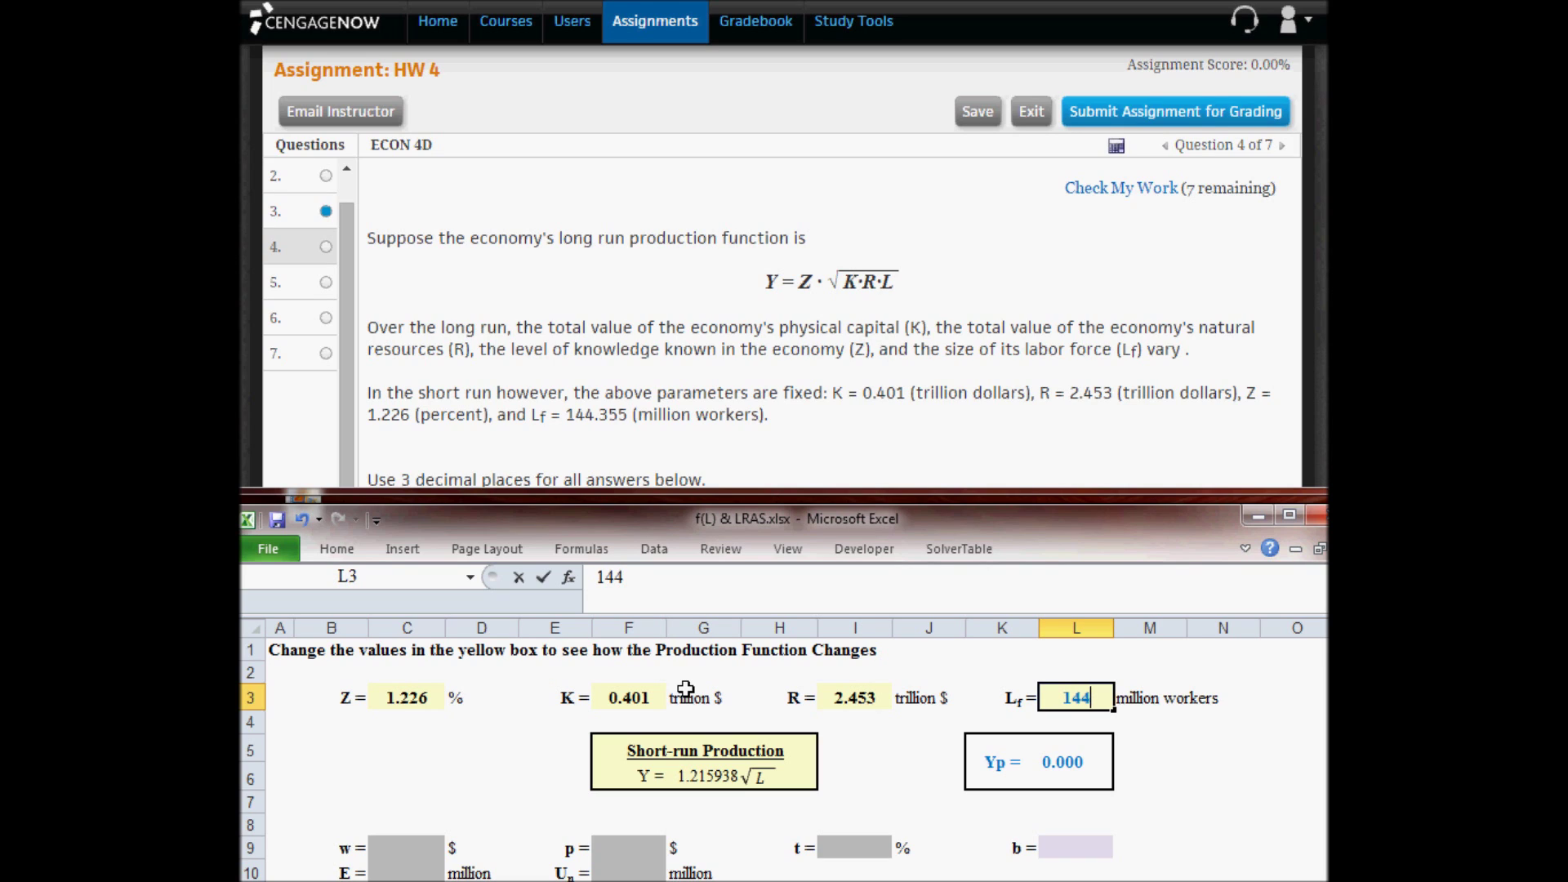
type(".355")
key("Return")
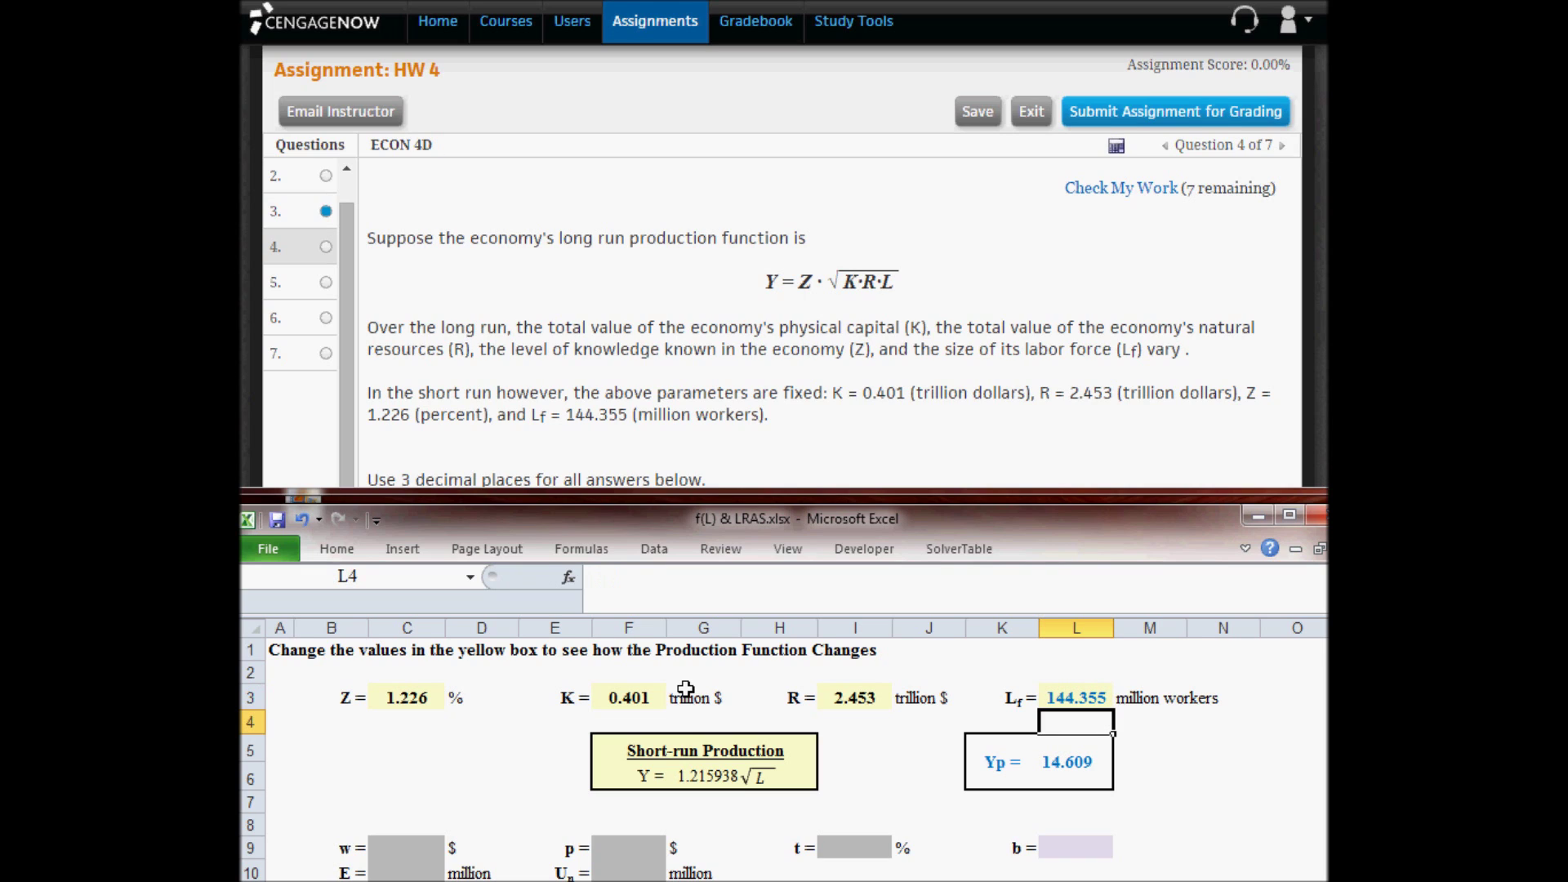
Examine the short-run production coefficient's formula and the K and R cells it uses.
key("Down")
key("Left")
key("Left")
key("Left")
key("Left")
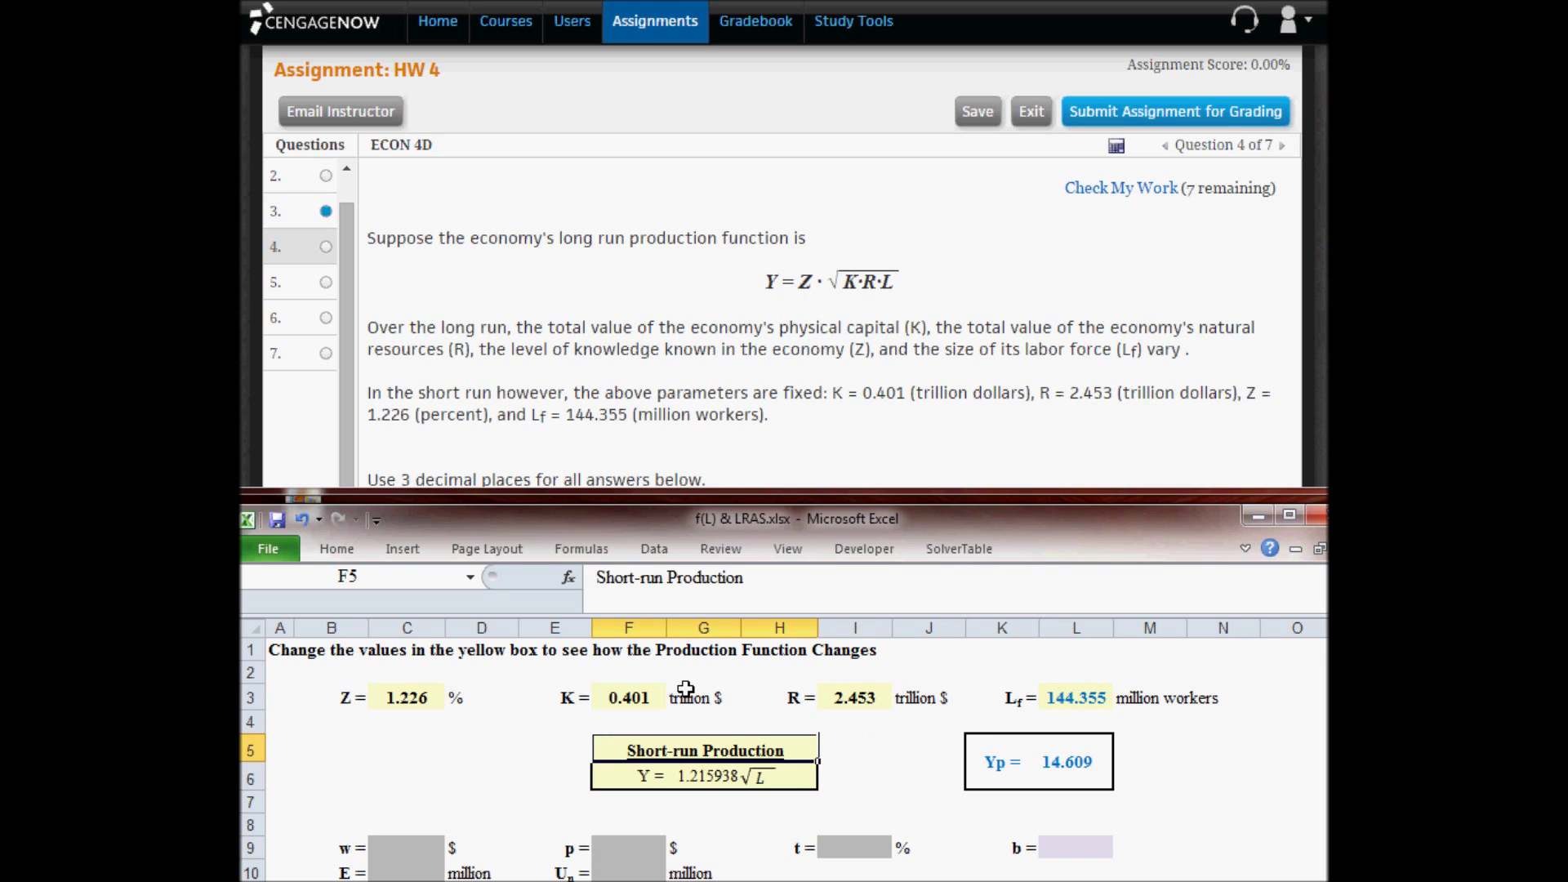
key("Down")
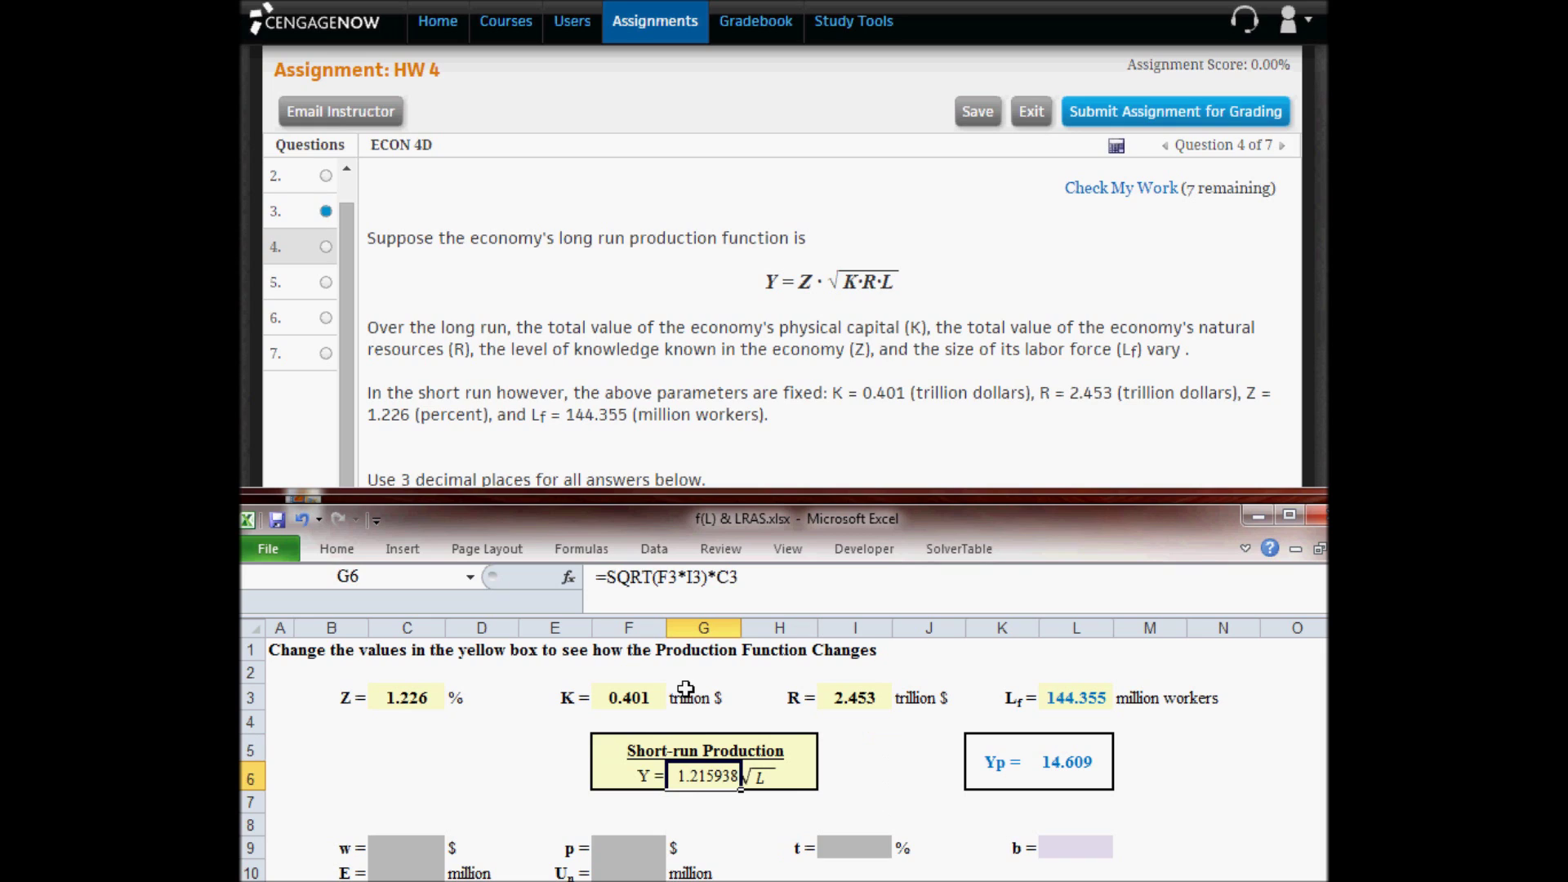
left_click(635, 694)
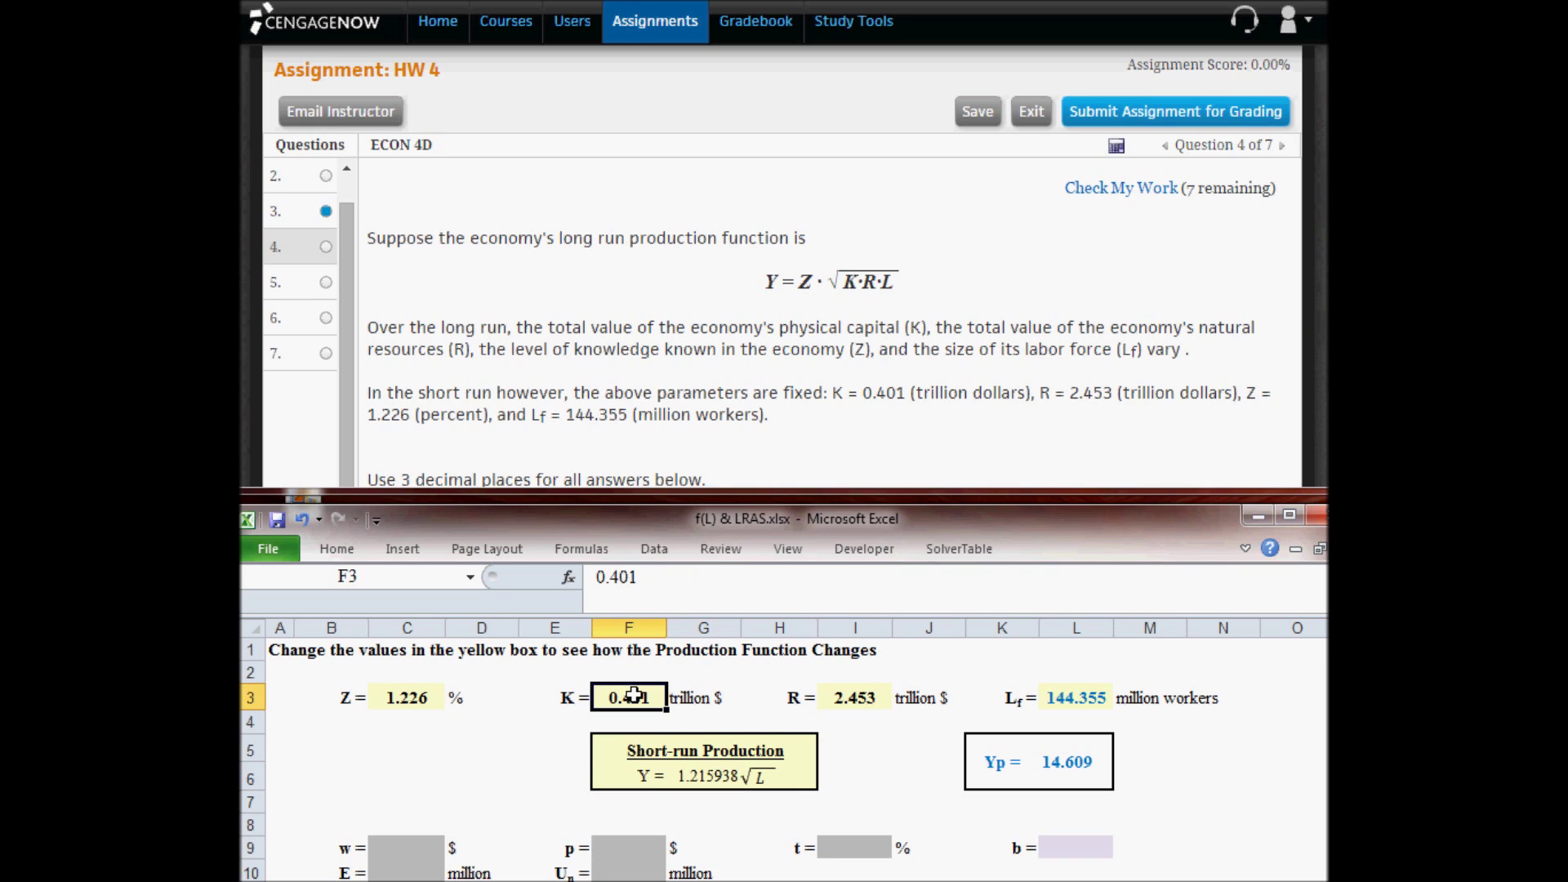
left_click(844, 694)
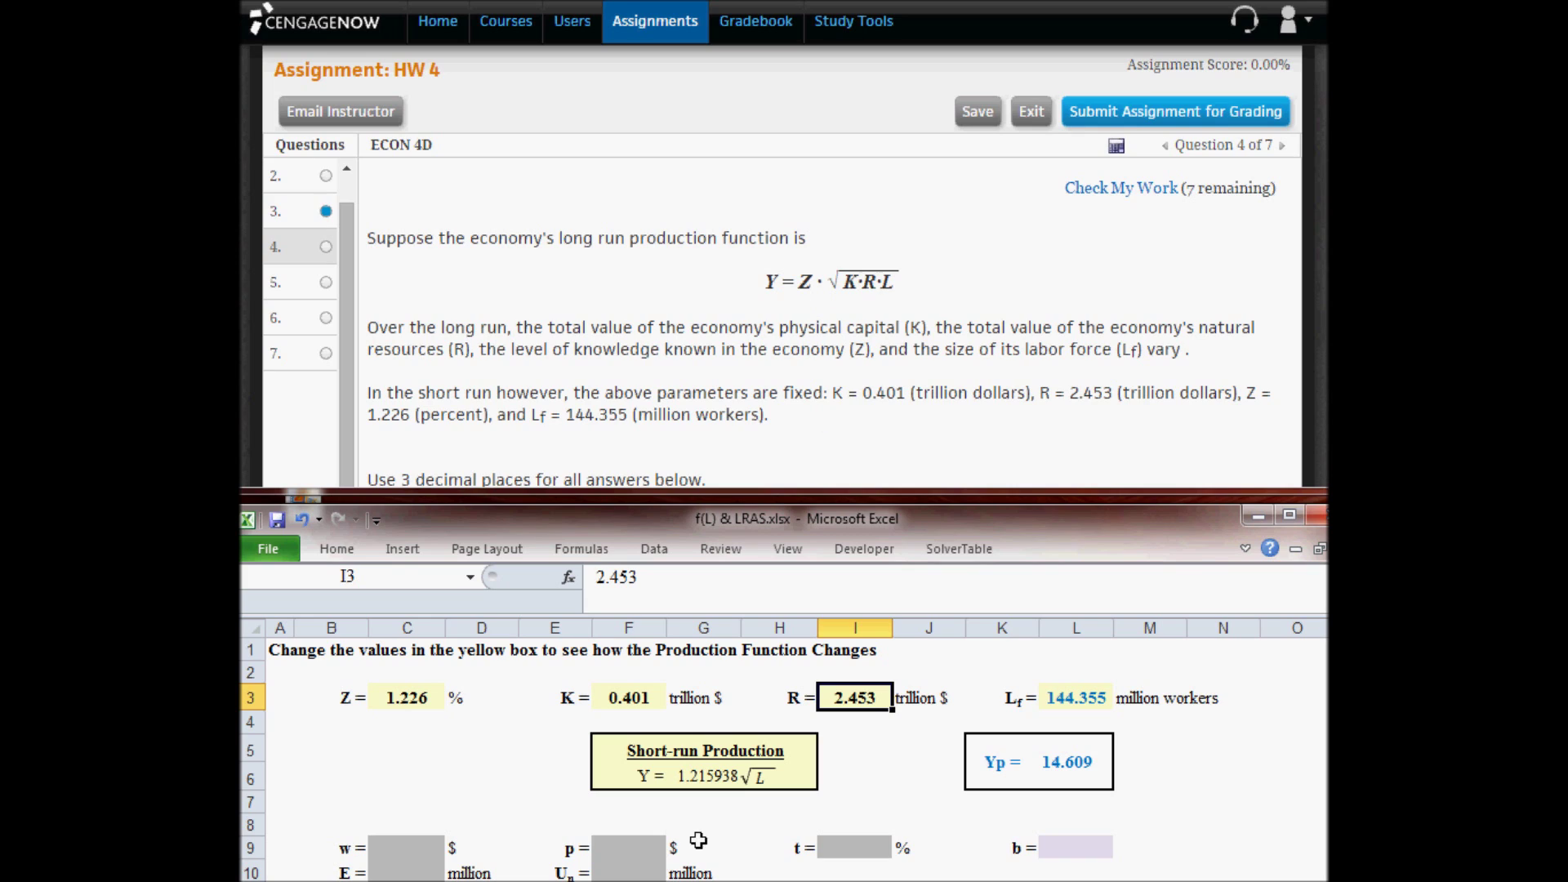
Copy the short-run production coefficient into the Y answer of part (a), rounded to 1.216.
left_click(683, 776)
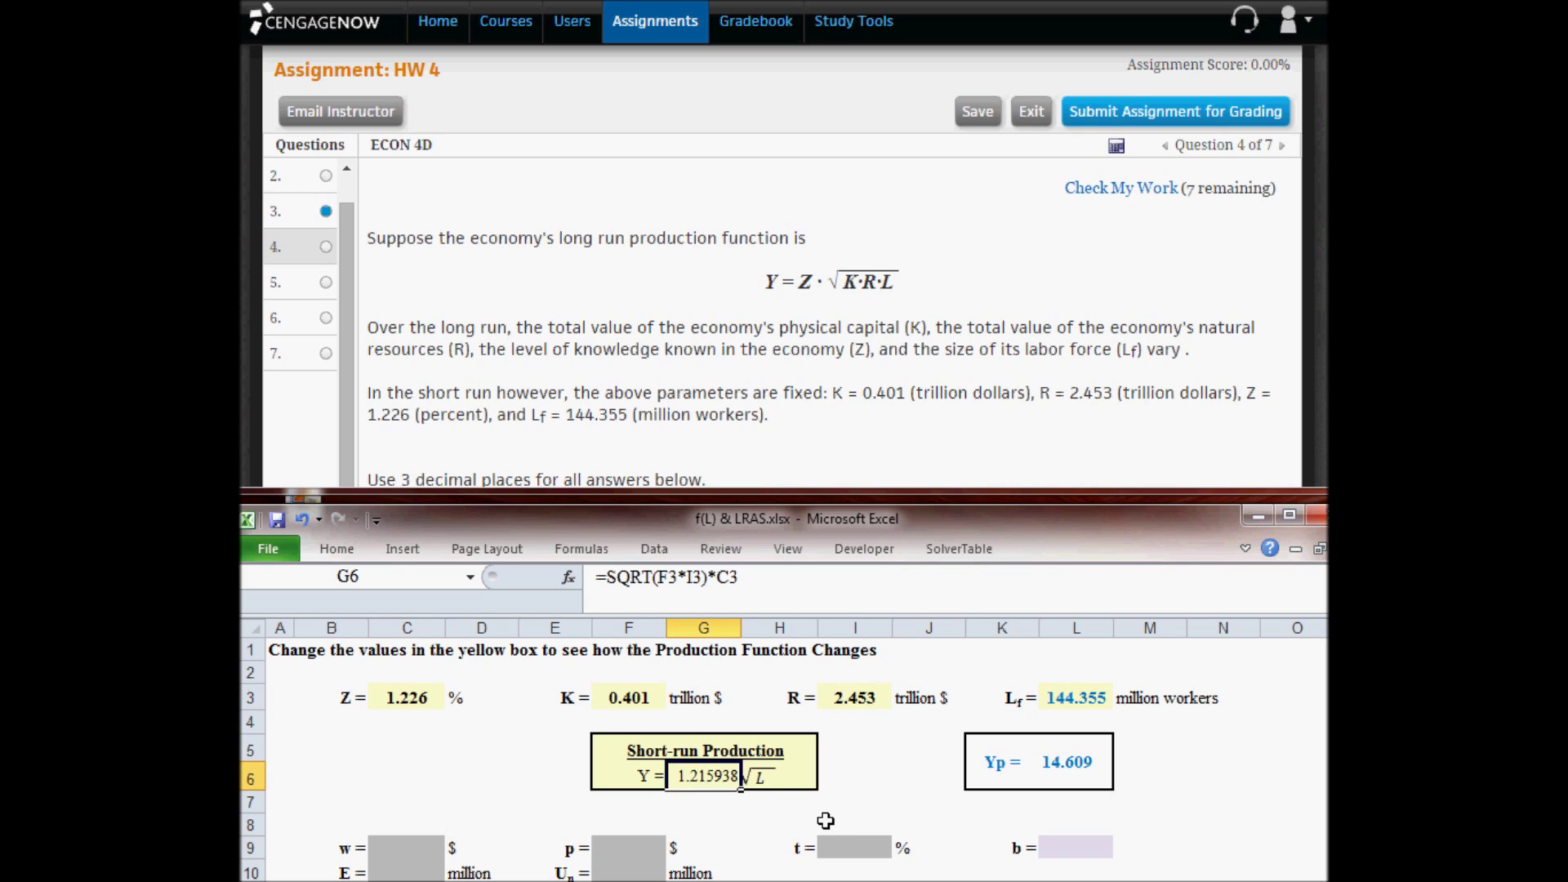
key("ctrl+c")
left_click(836, 412)
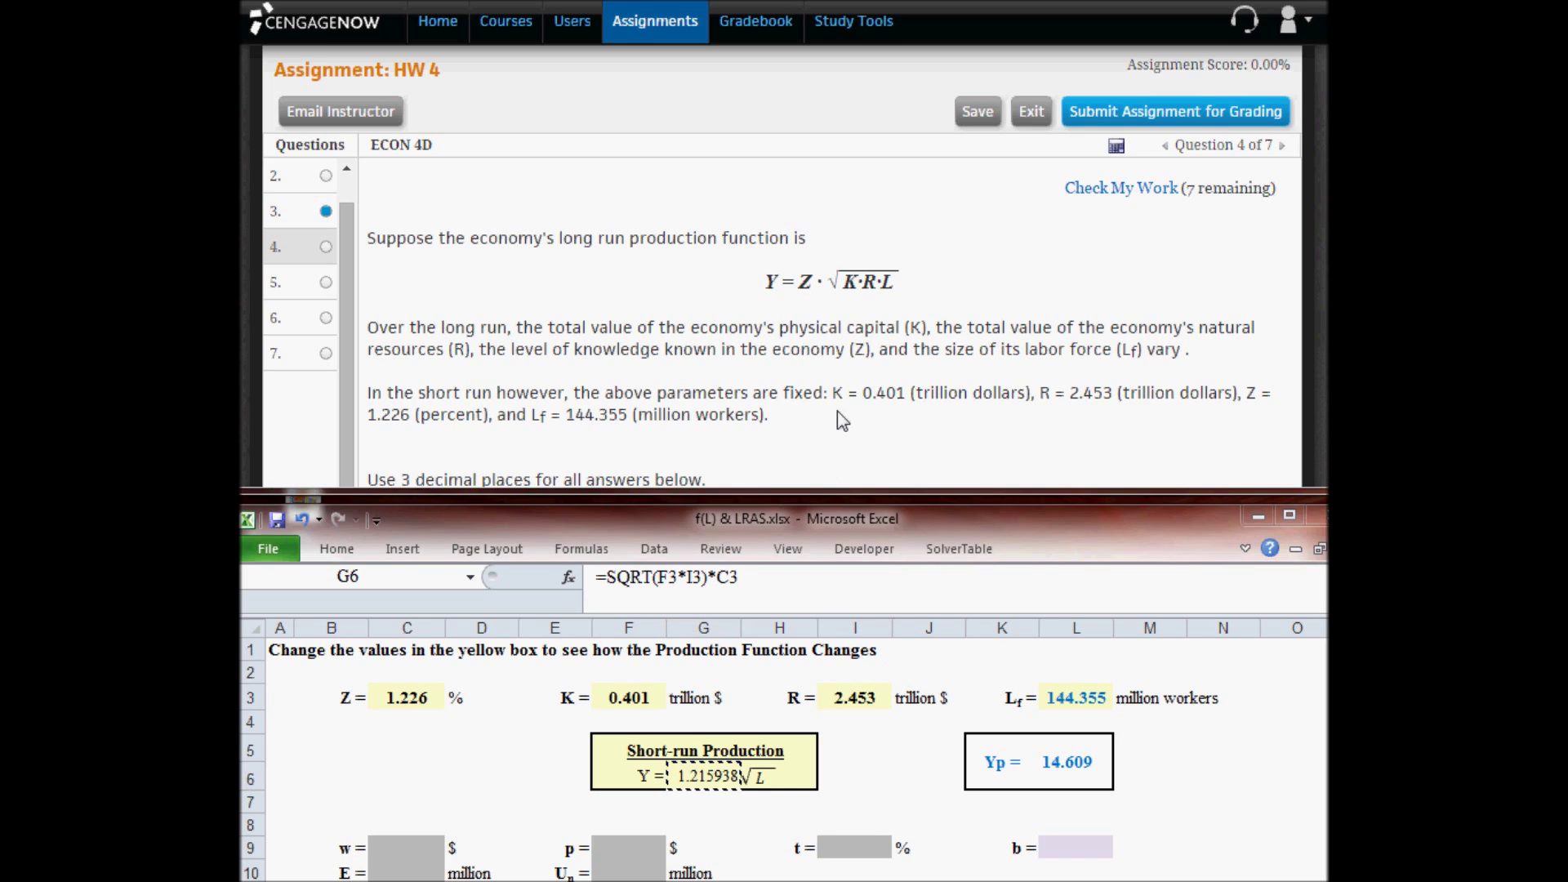
scroll(835, 410, "down", 2)
left_click(834, 439)
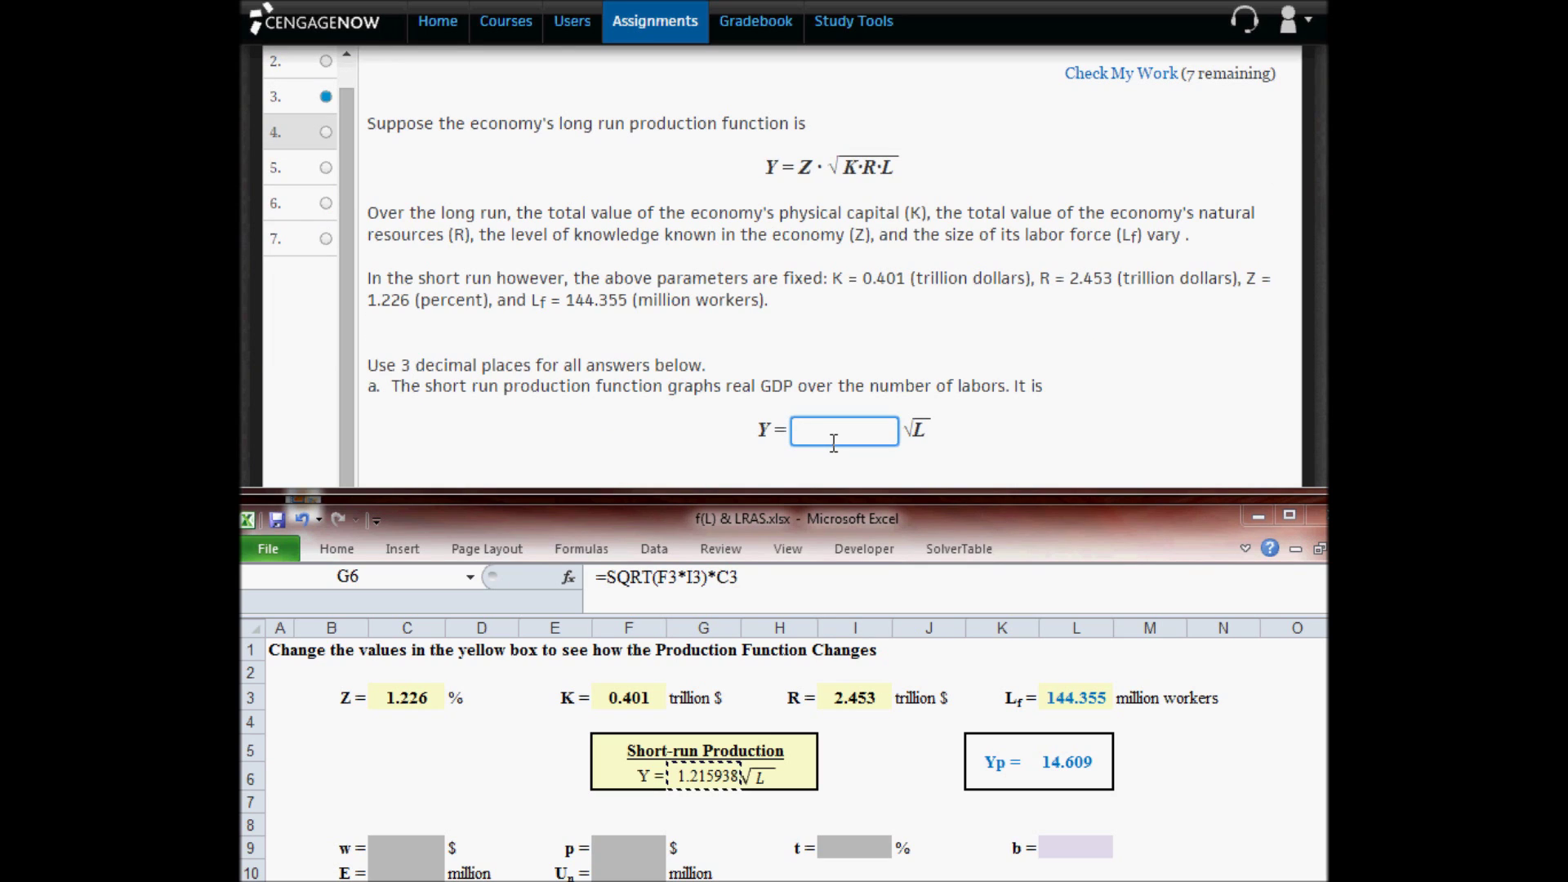
key("ctrl+v")
left_click_drag(836, 431, 811, 431)
left_click(840, 430)
left_click_drag(829, 430, 888, 430)
type("6")
left_click(992, 350)
View the production function diagram below the part (a) answer.
scroll(992, 352, "down", 1)
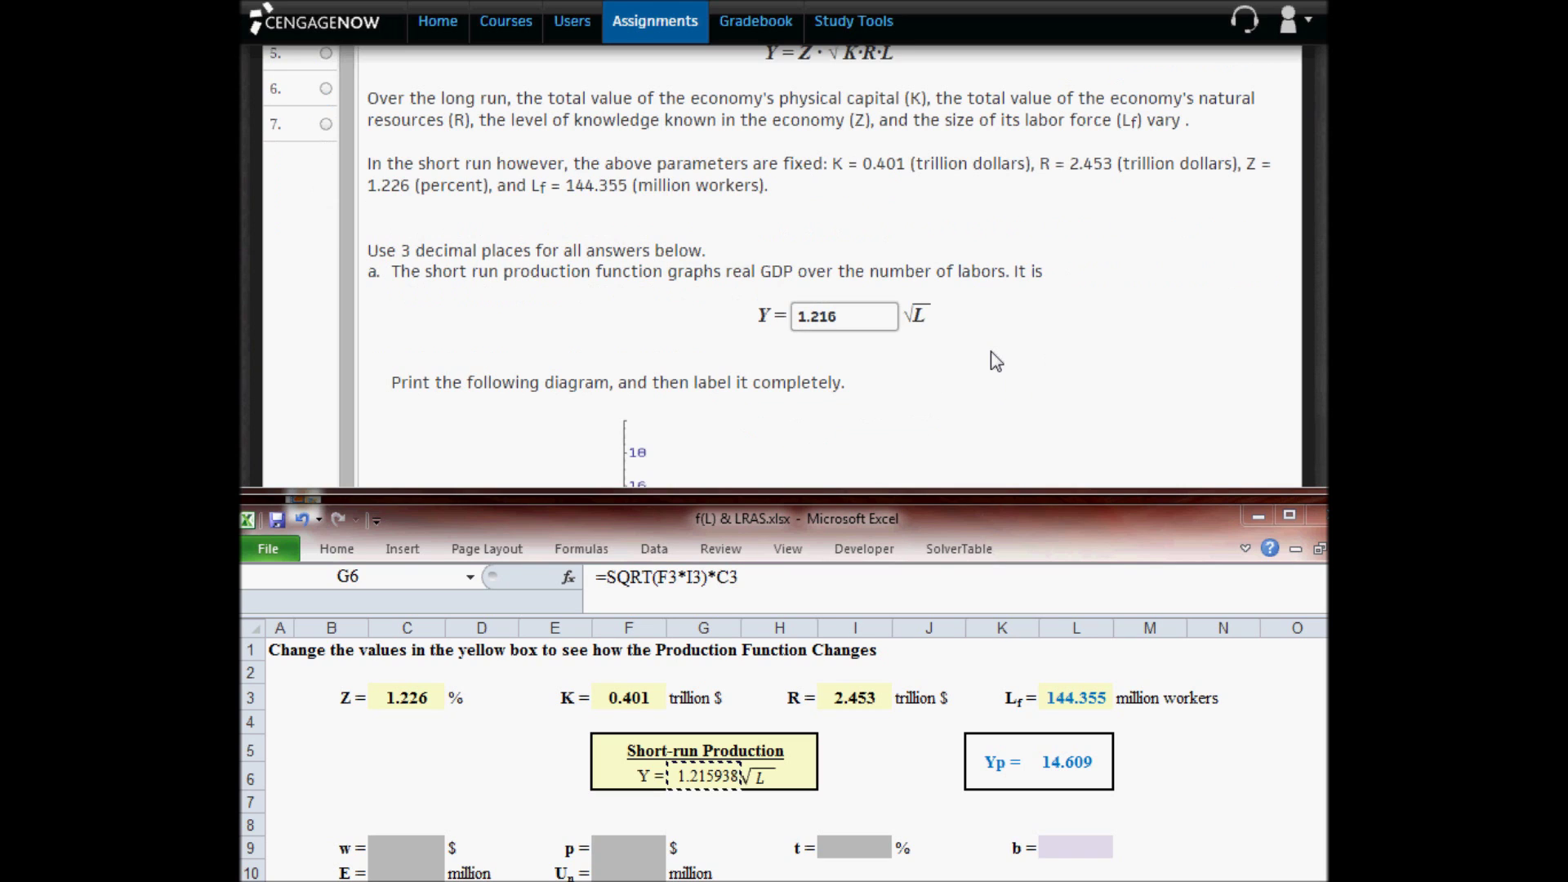
scroll(992, 352, "down", 2)
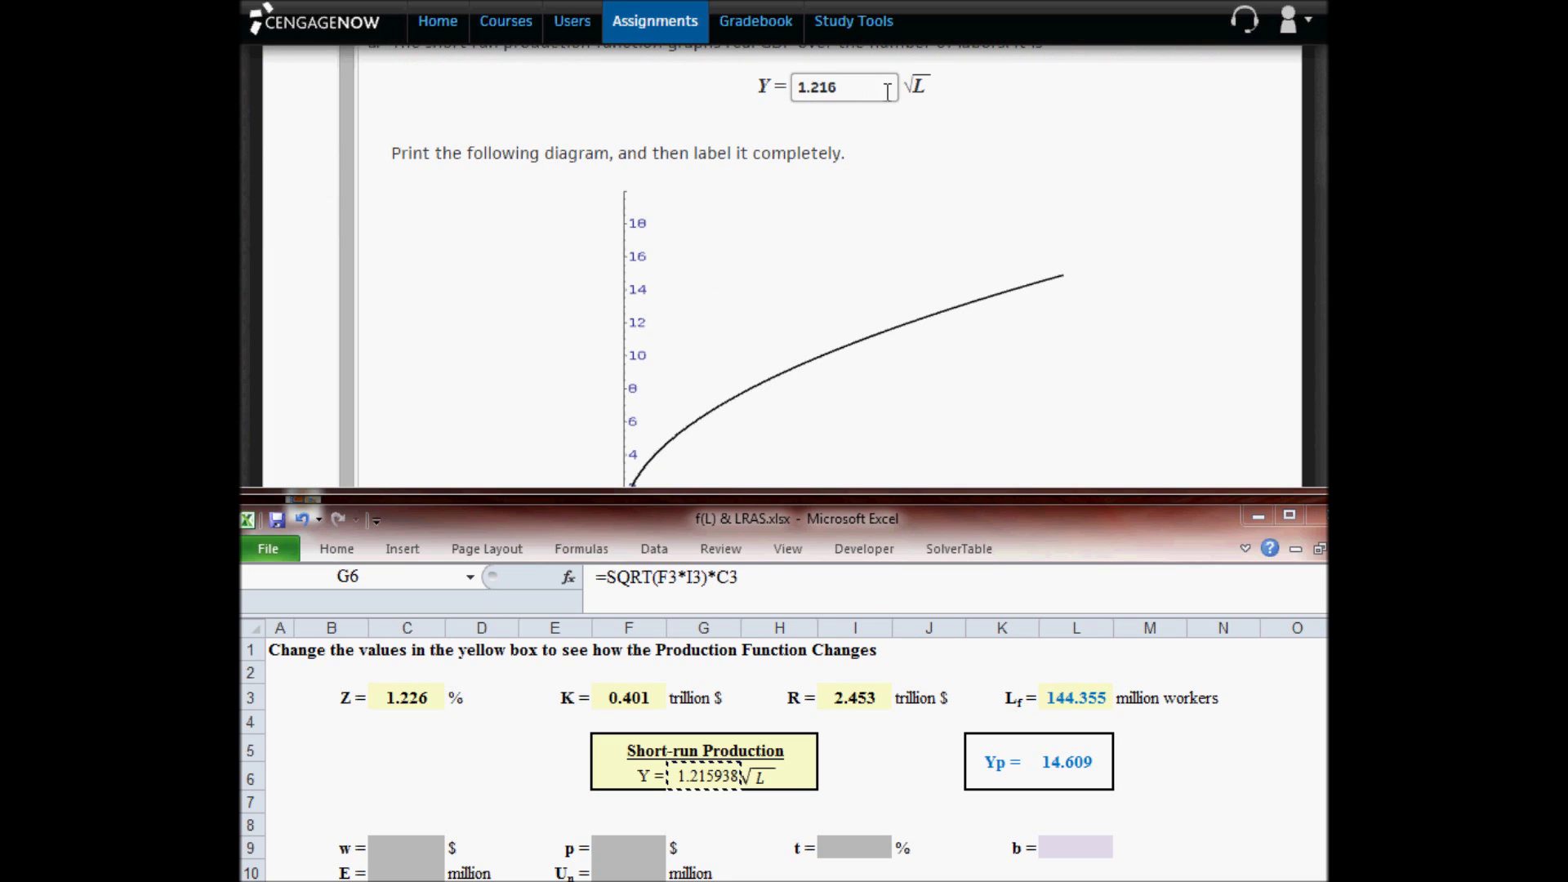
scroll(968, 305, "down", 1)
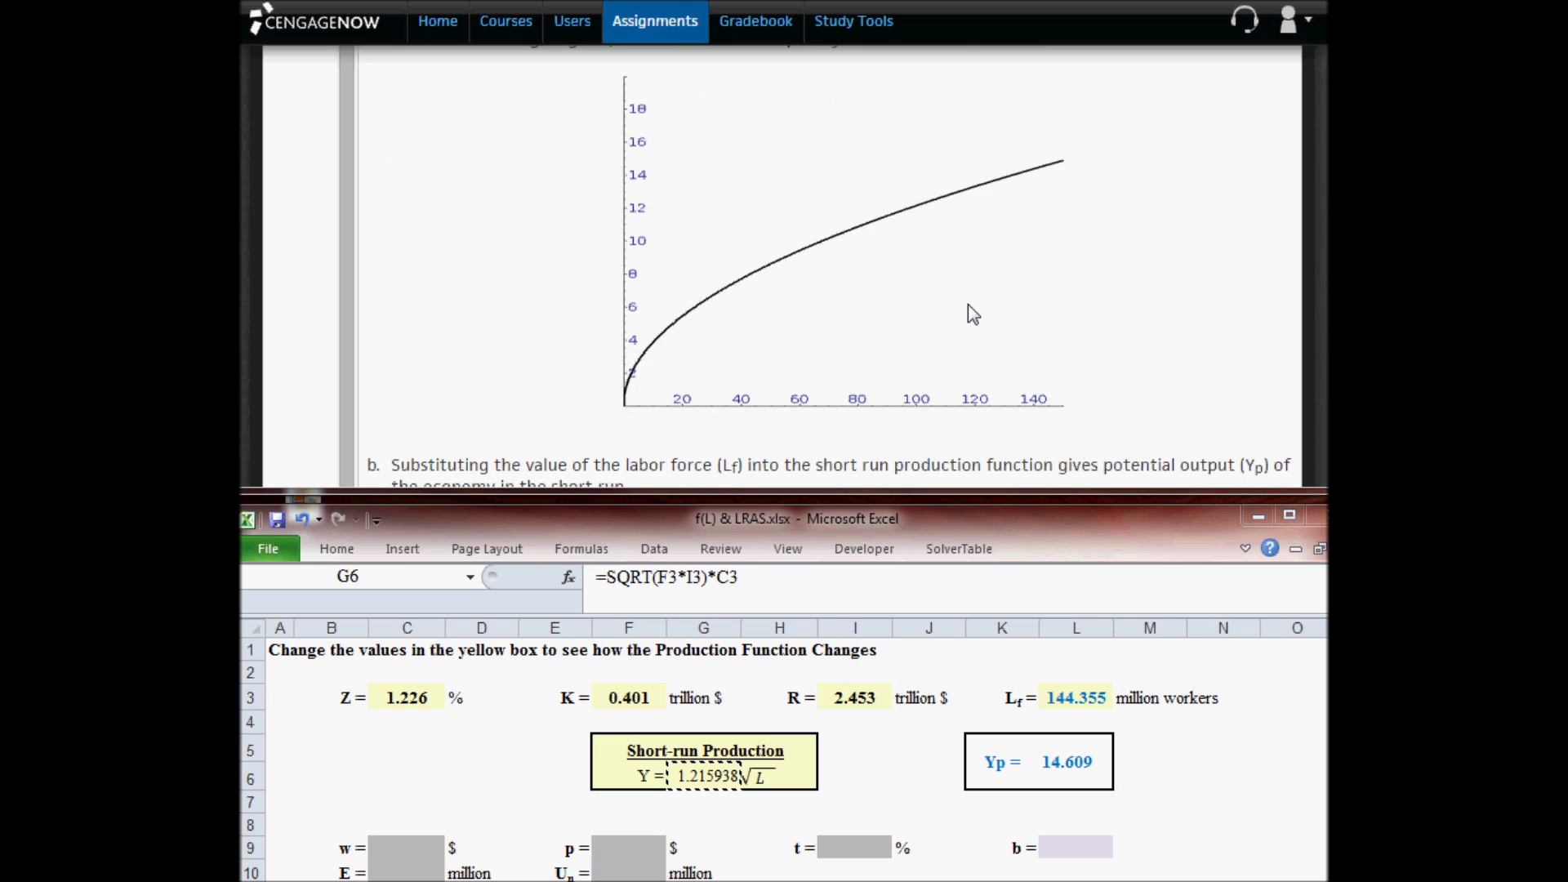
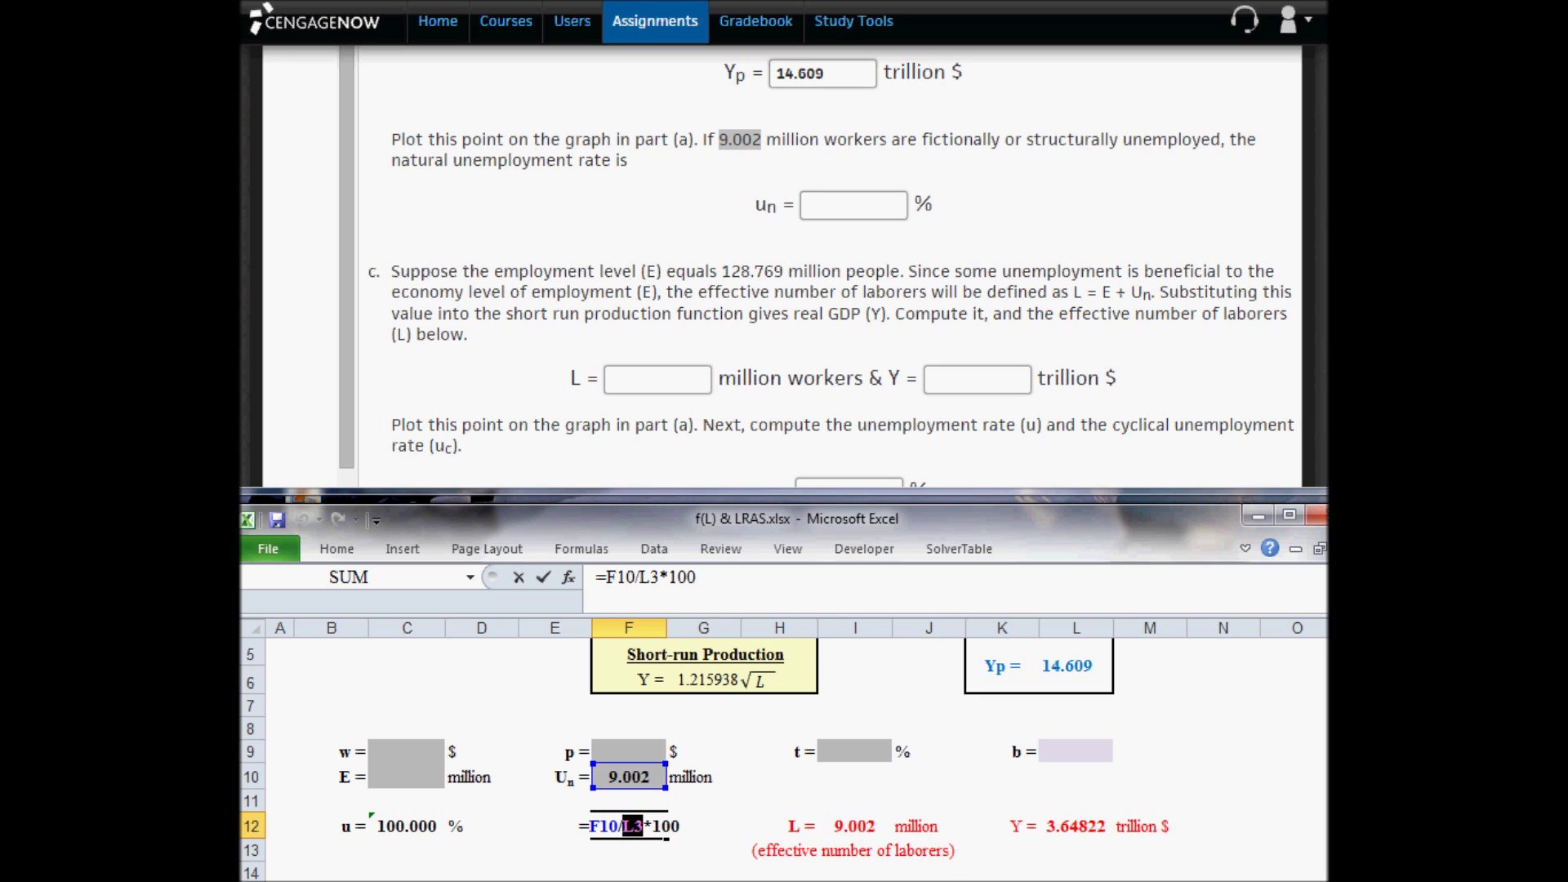
Check the labor force reference in the natural unemployment rate formula and copy its result, 6.236, into the un answer.
scroll(1206, 733, "up", 1)
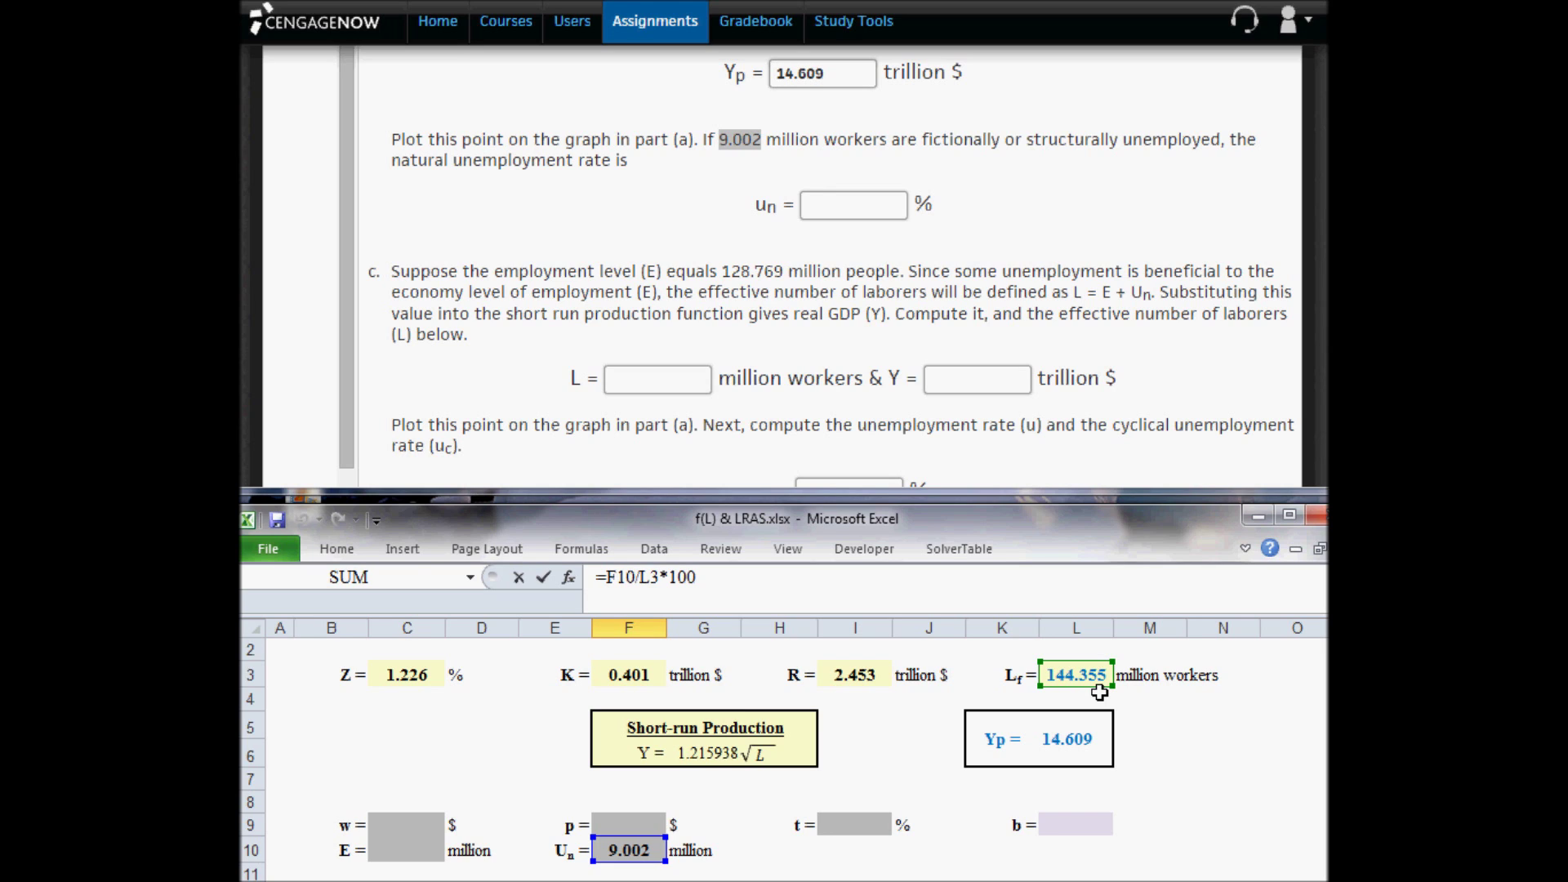
key("Return")
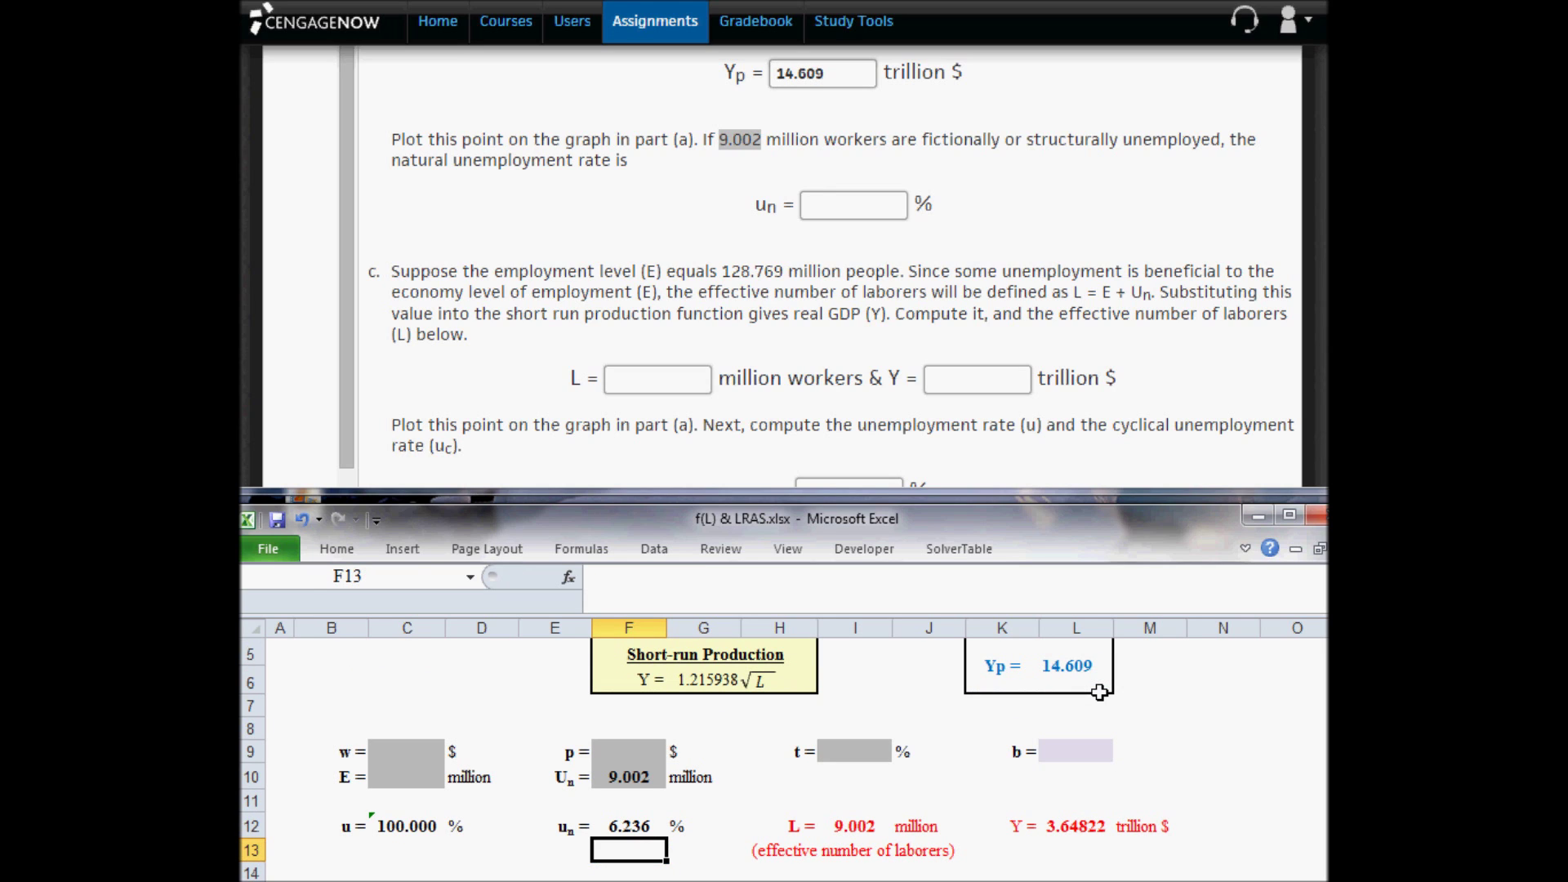
left_click(641, 822)
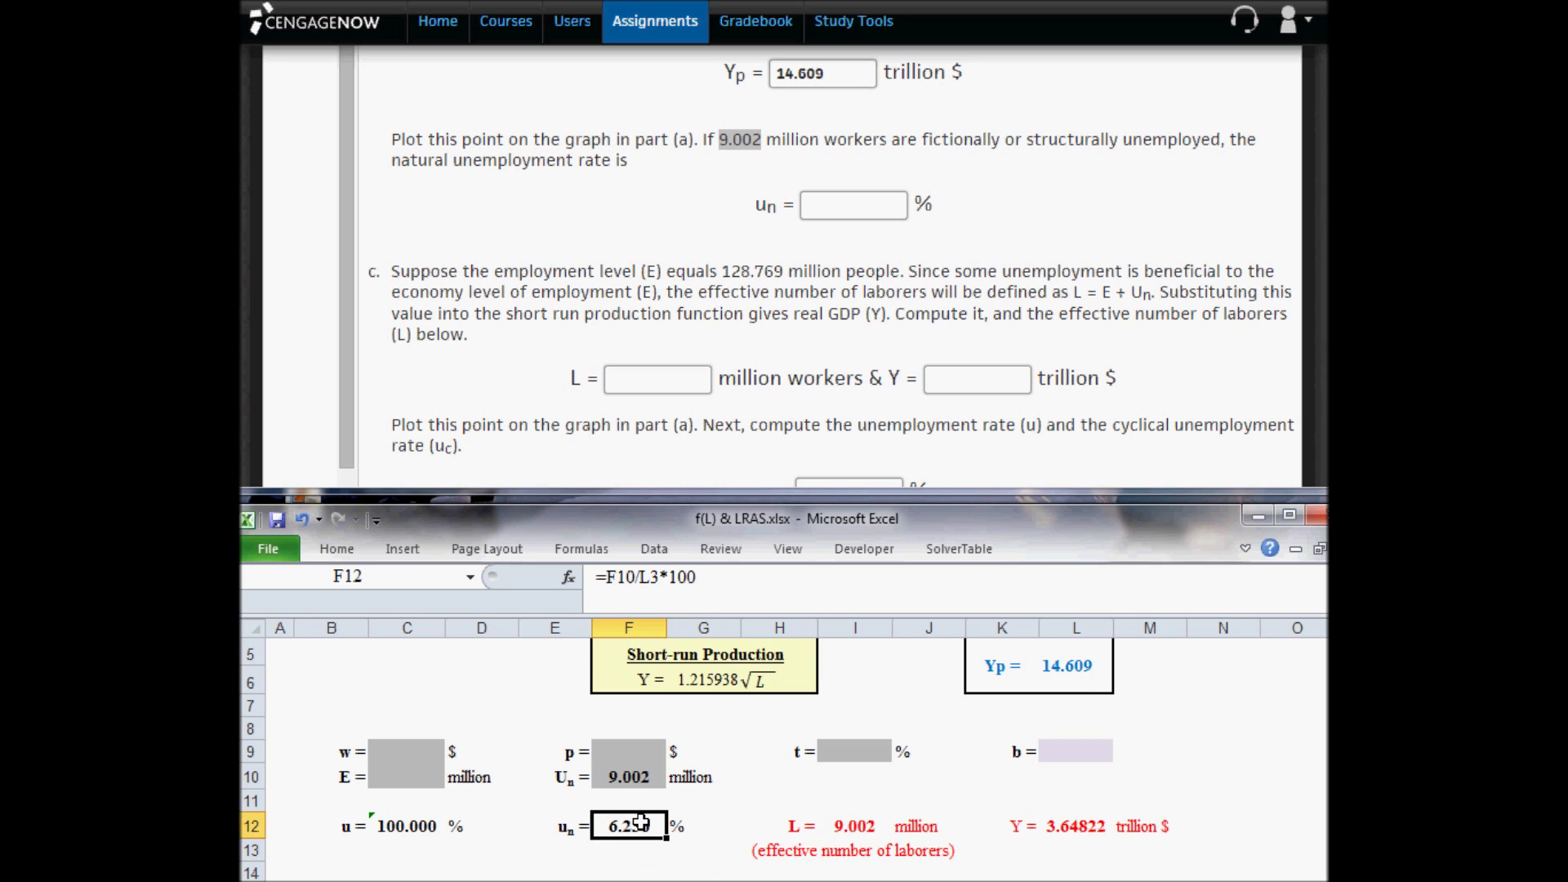
key("ctrl+c")
left_click(842, 206)
key("ctrl+v")
left_click(472, 301)
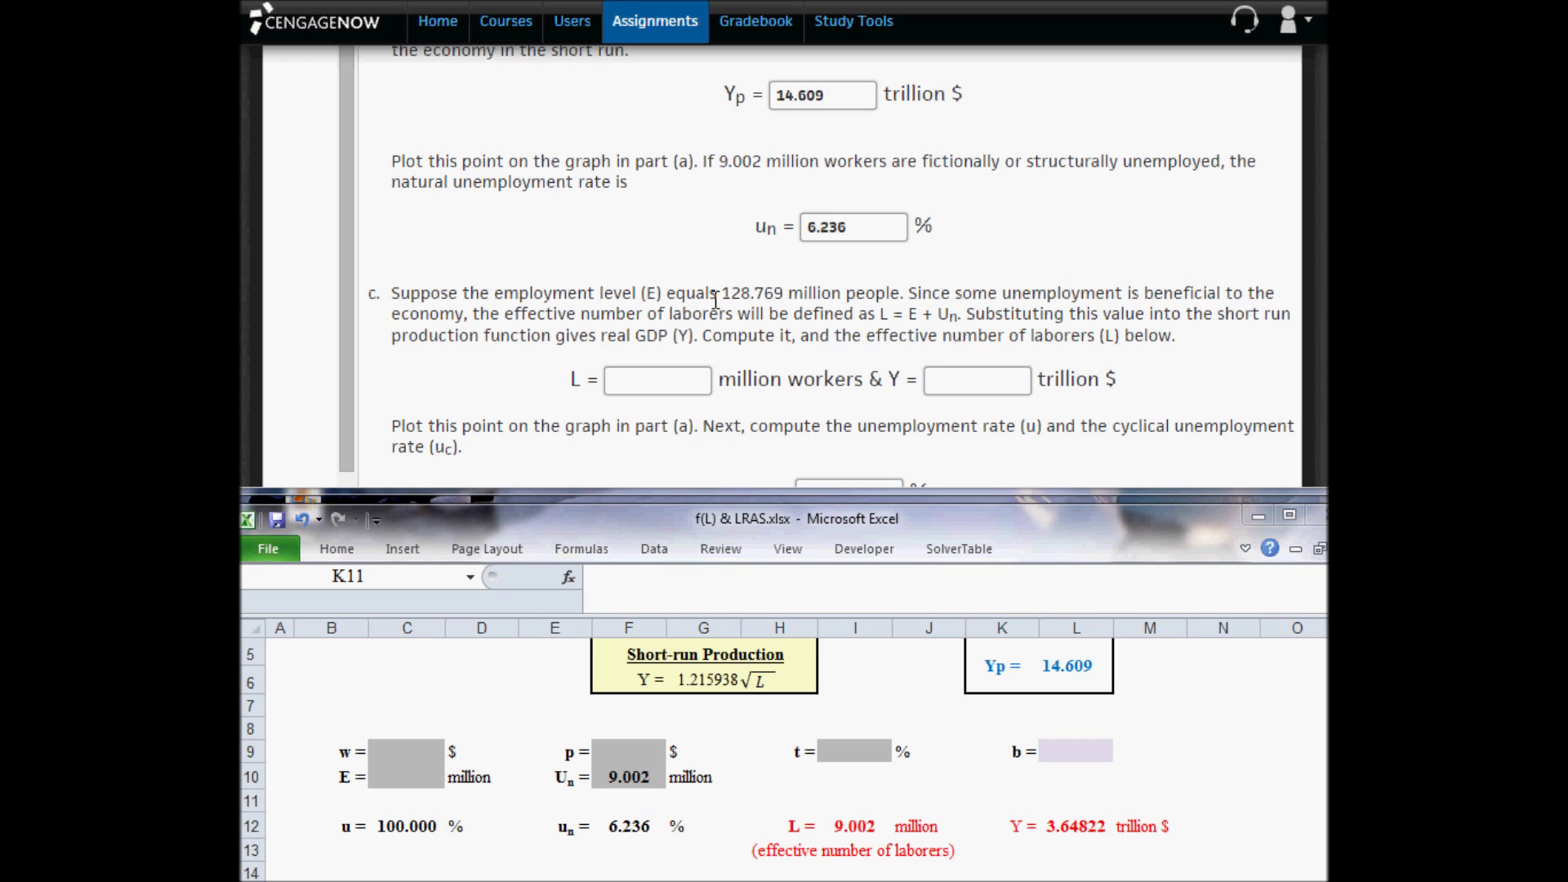
Copy the employment level 128.769 from part (c) into the worksheet's E cell.
left_click_drag(722, 292, 788, 292)
key("ctrl+c")
left_click(421, 780)
left_click(433, 776)
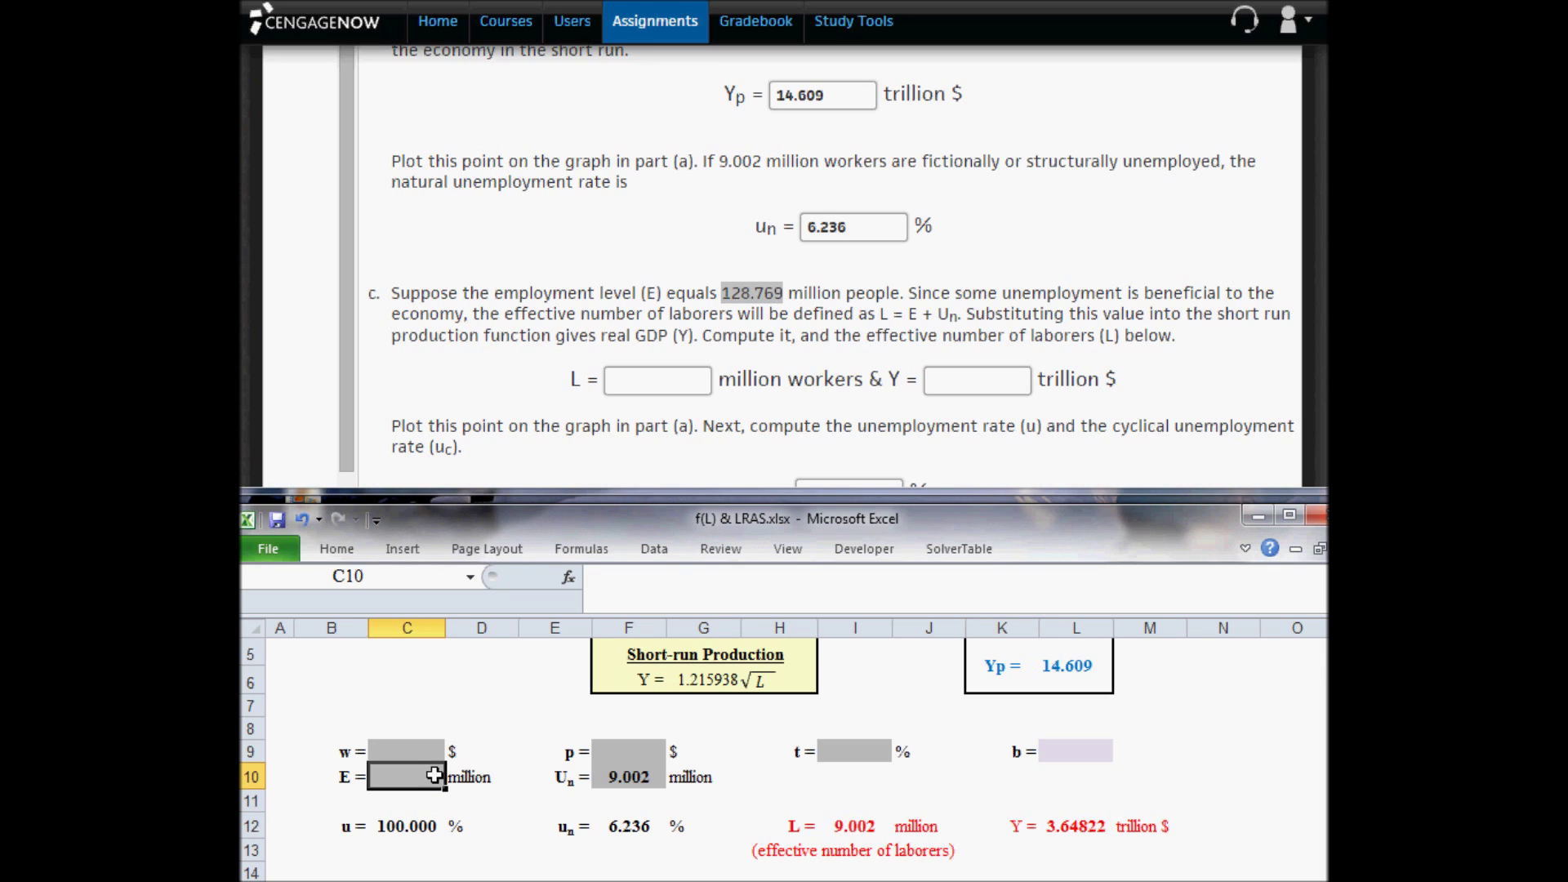
double_click(433, 775)
key("ctrl+v")
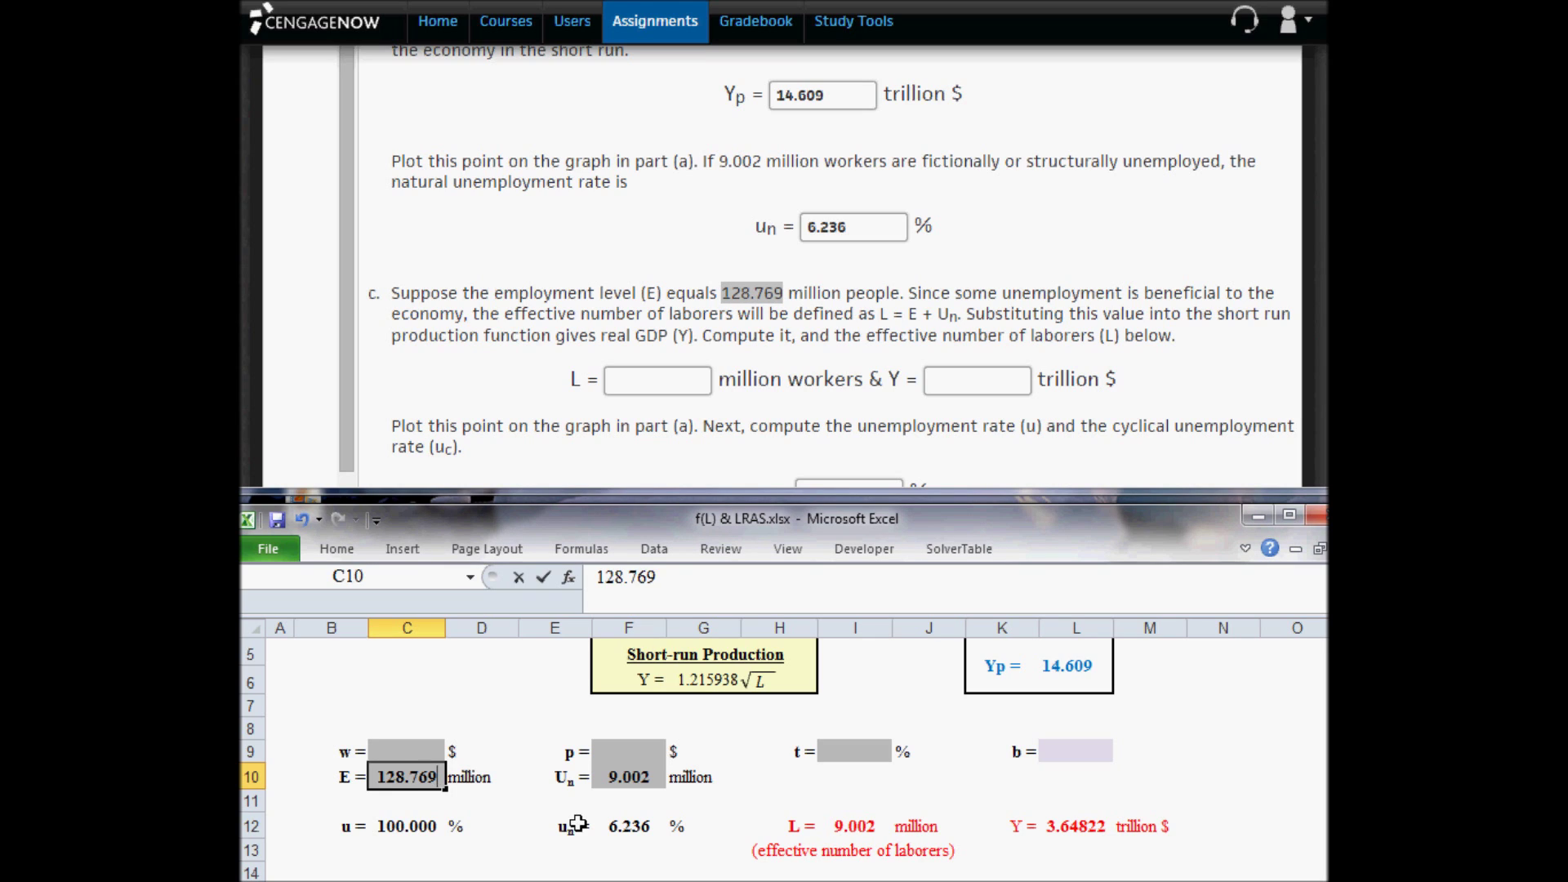
left_click(576, 824)
Compare part (c)'s definition of effective laborers, E + Un, with the formula in the worksheet's L cell.
left_click(397, 780)
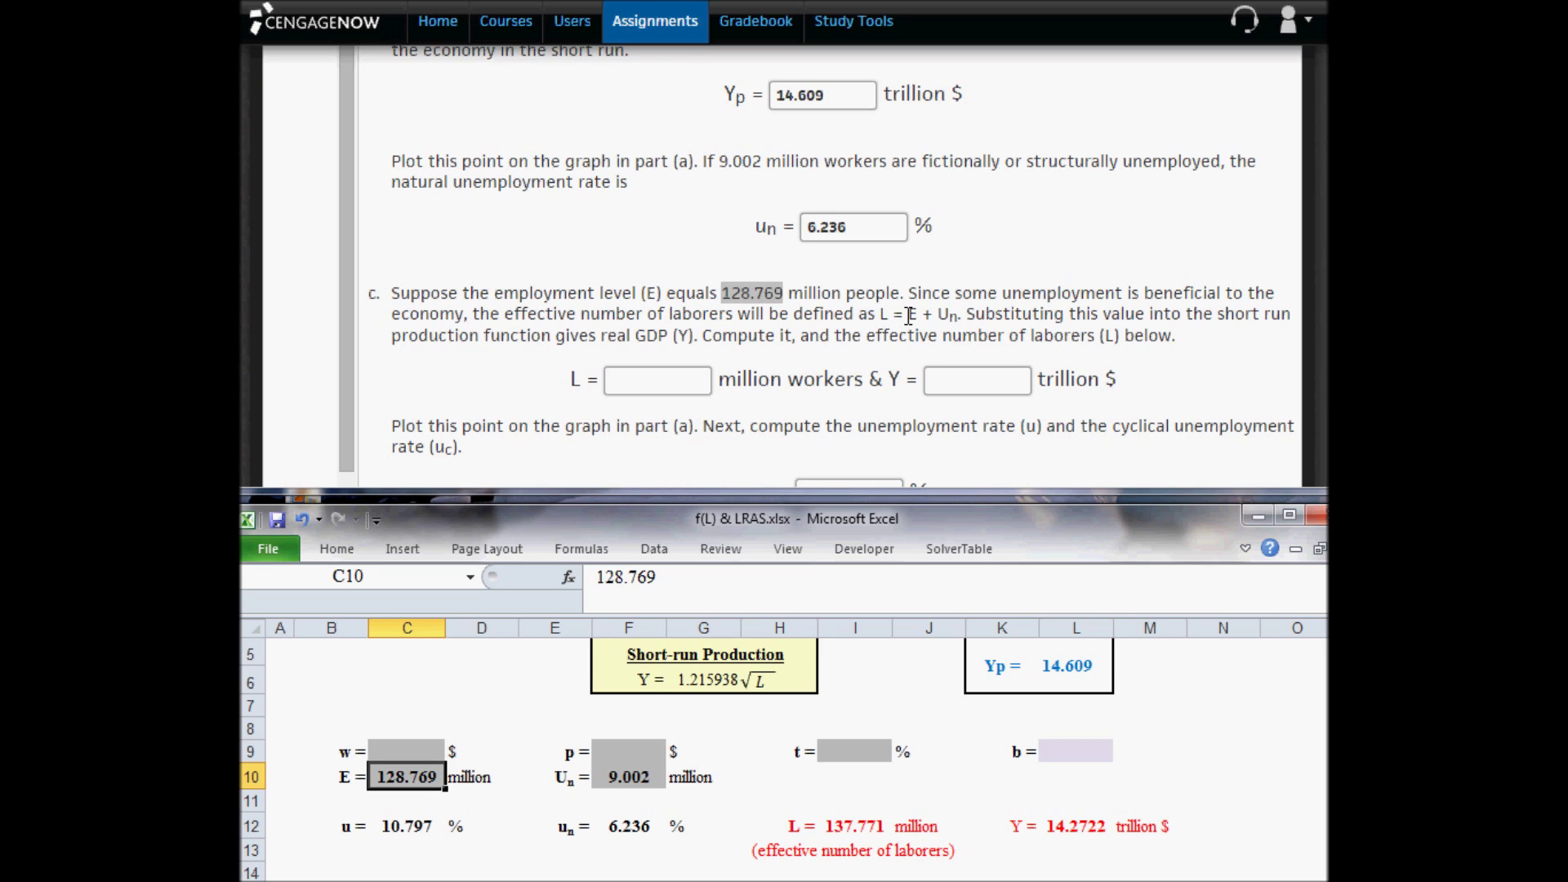
left_click_drag(909, 316, 960, 321)
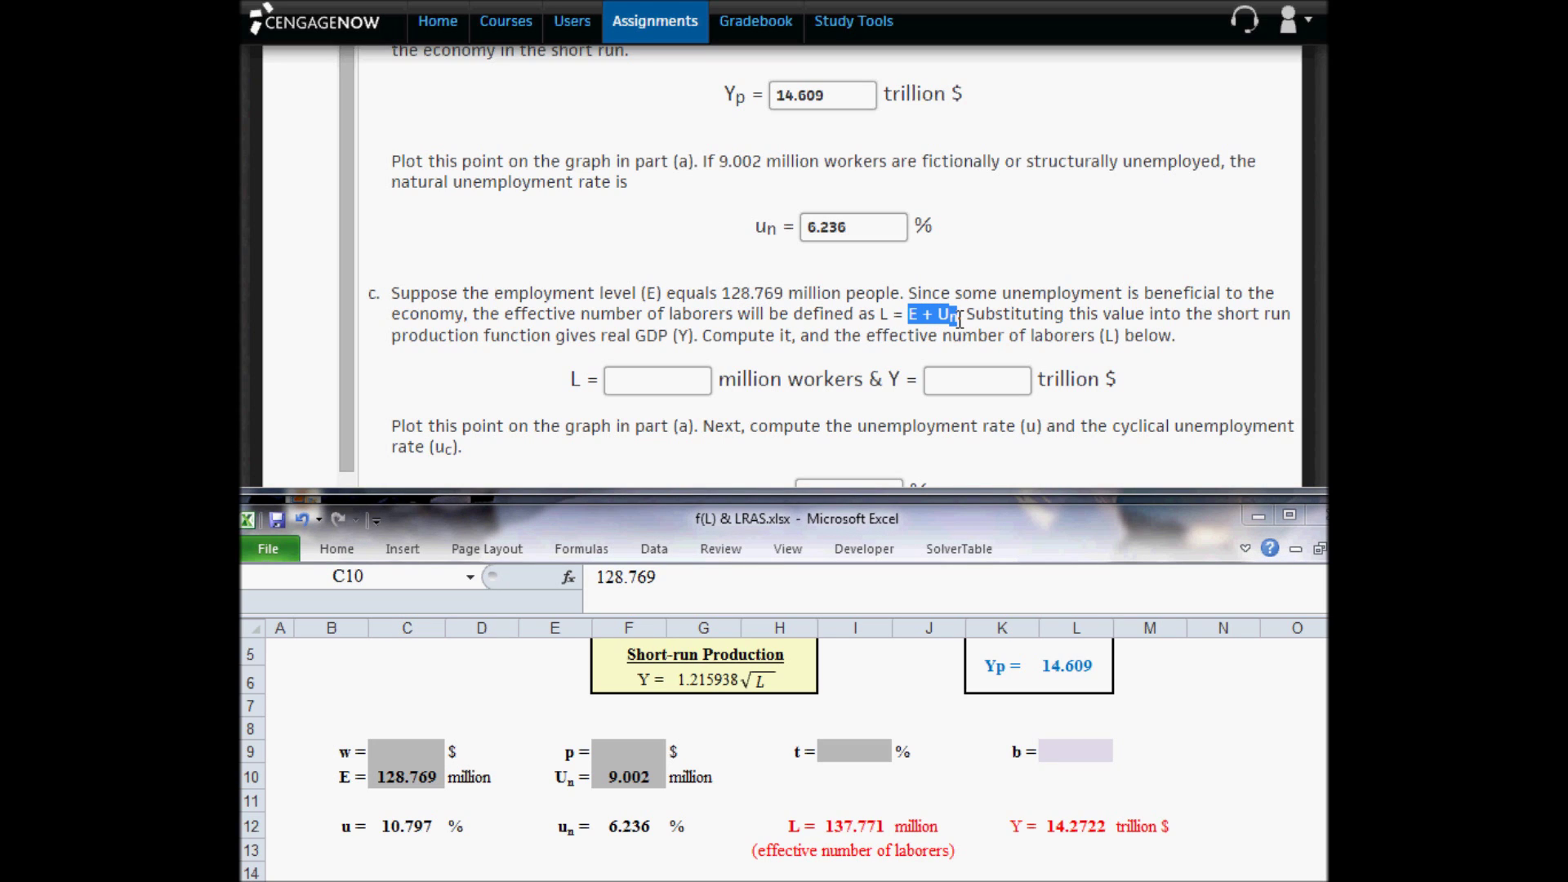
left_click(1014, 319)
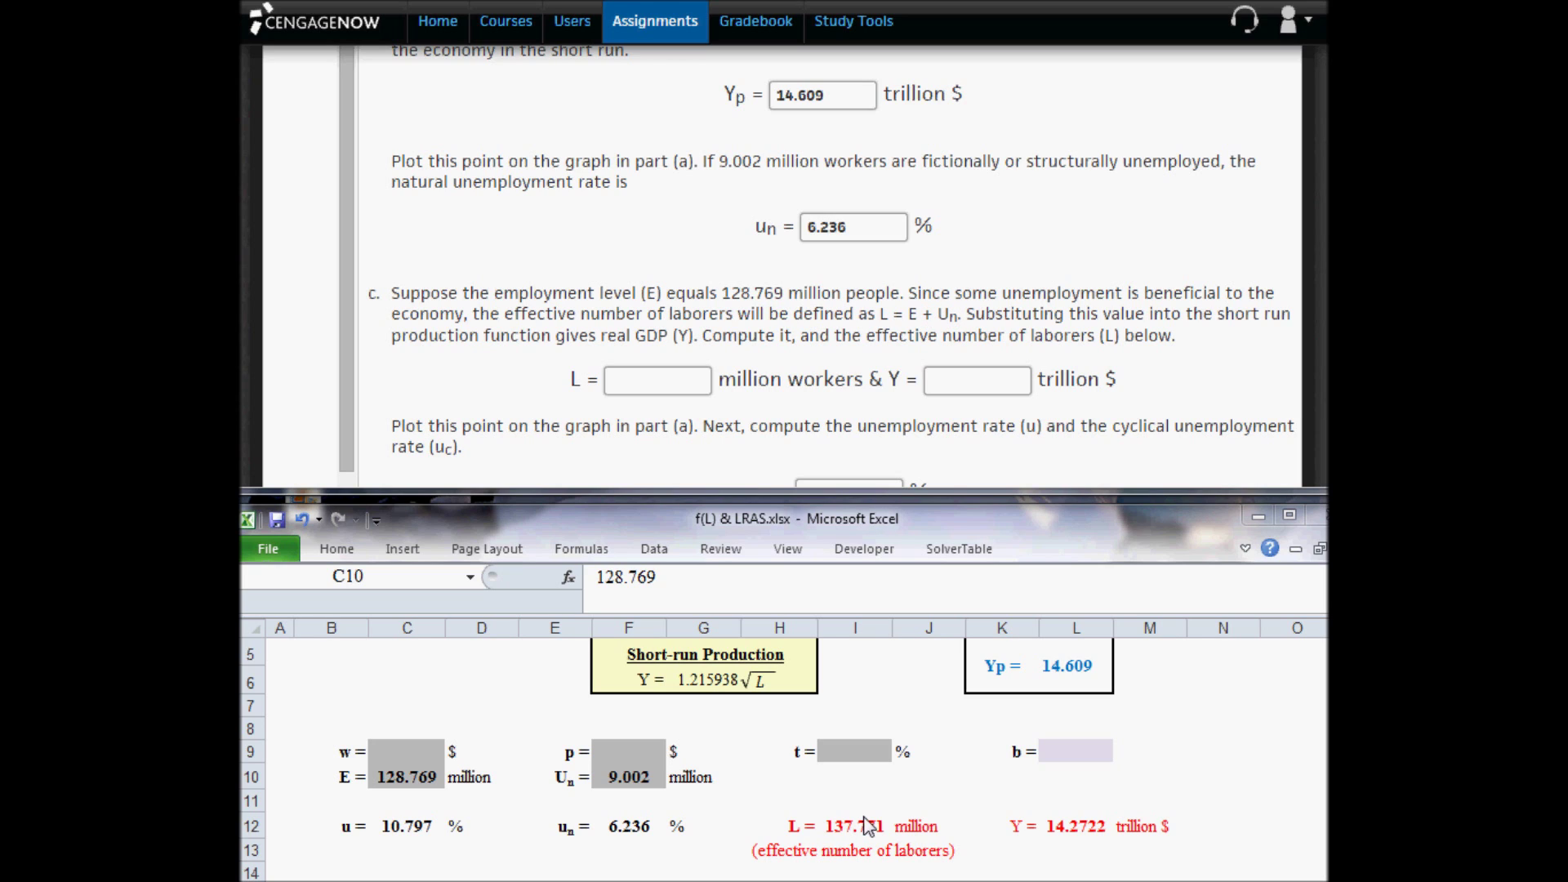
left_click(845, 826)
double_click(844, 827)
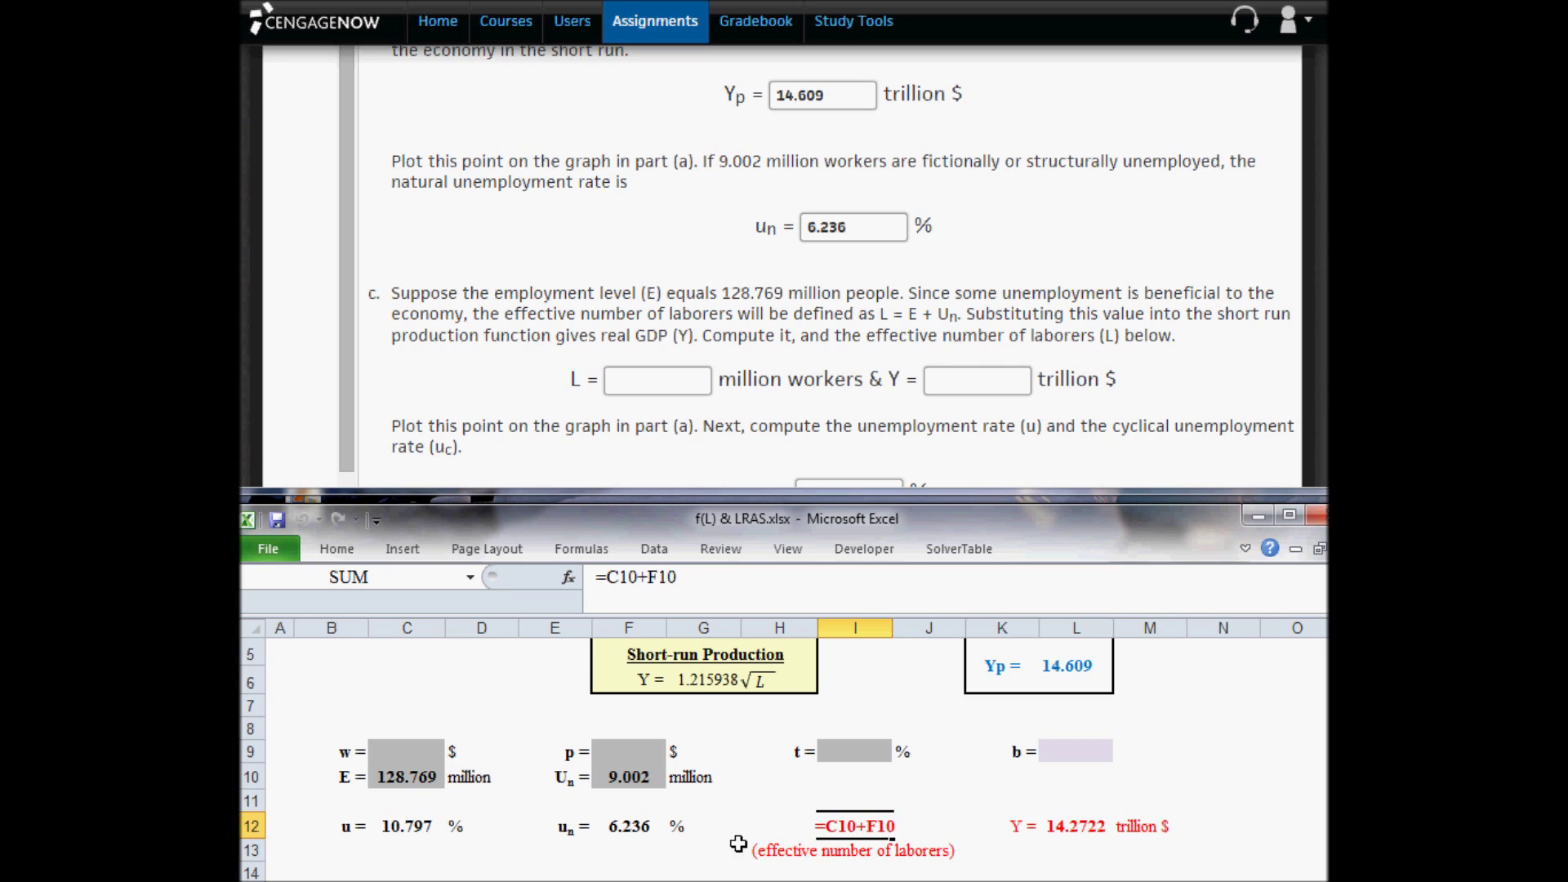
key("Return")
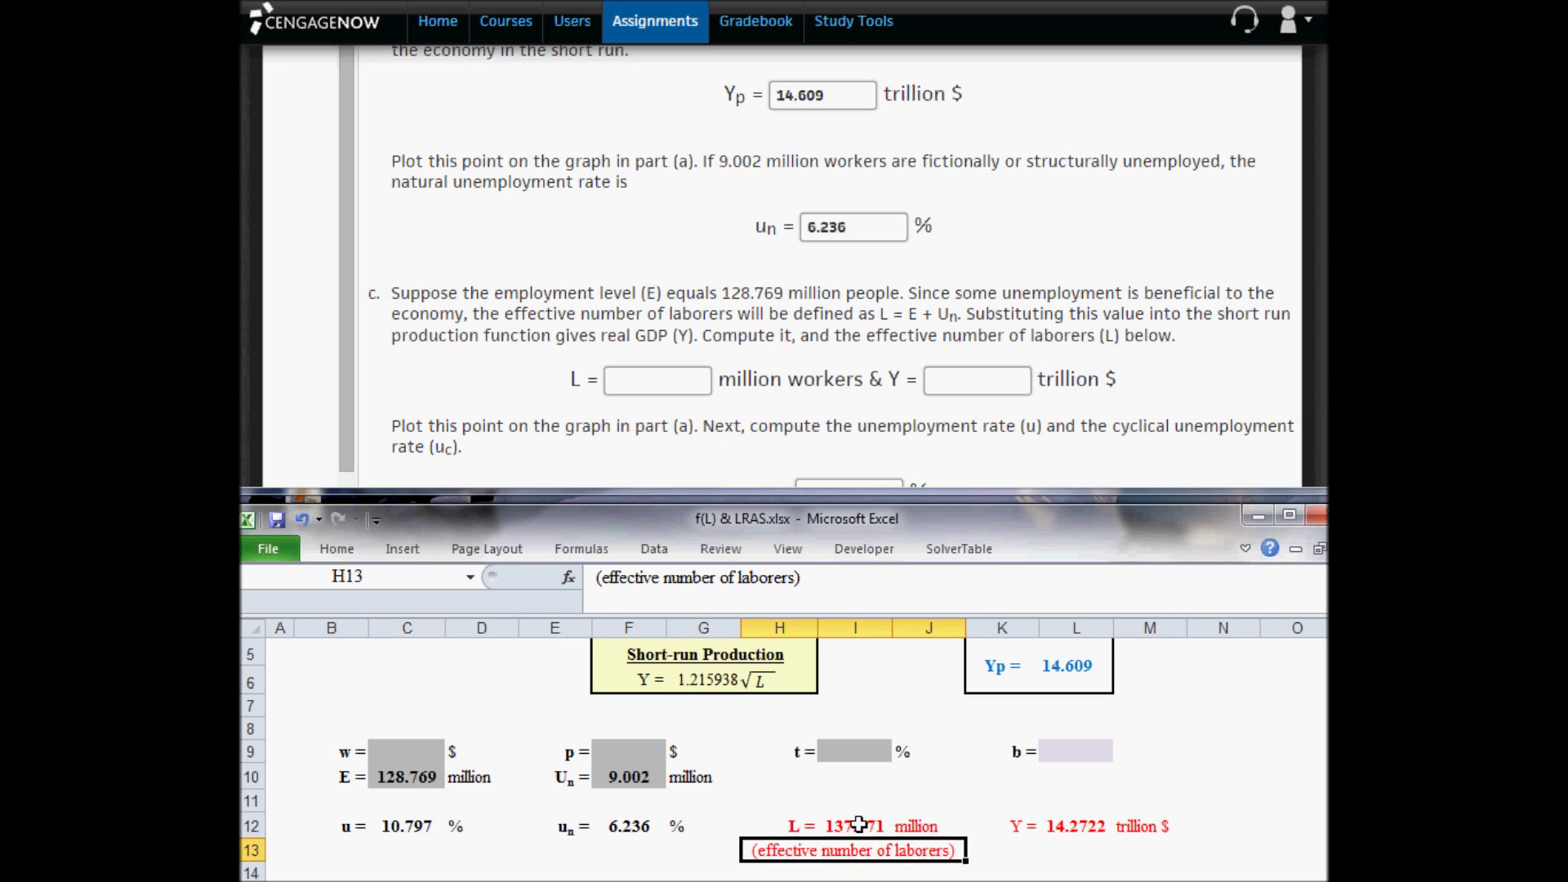
left_click(859, 825)
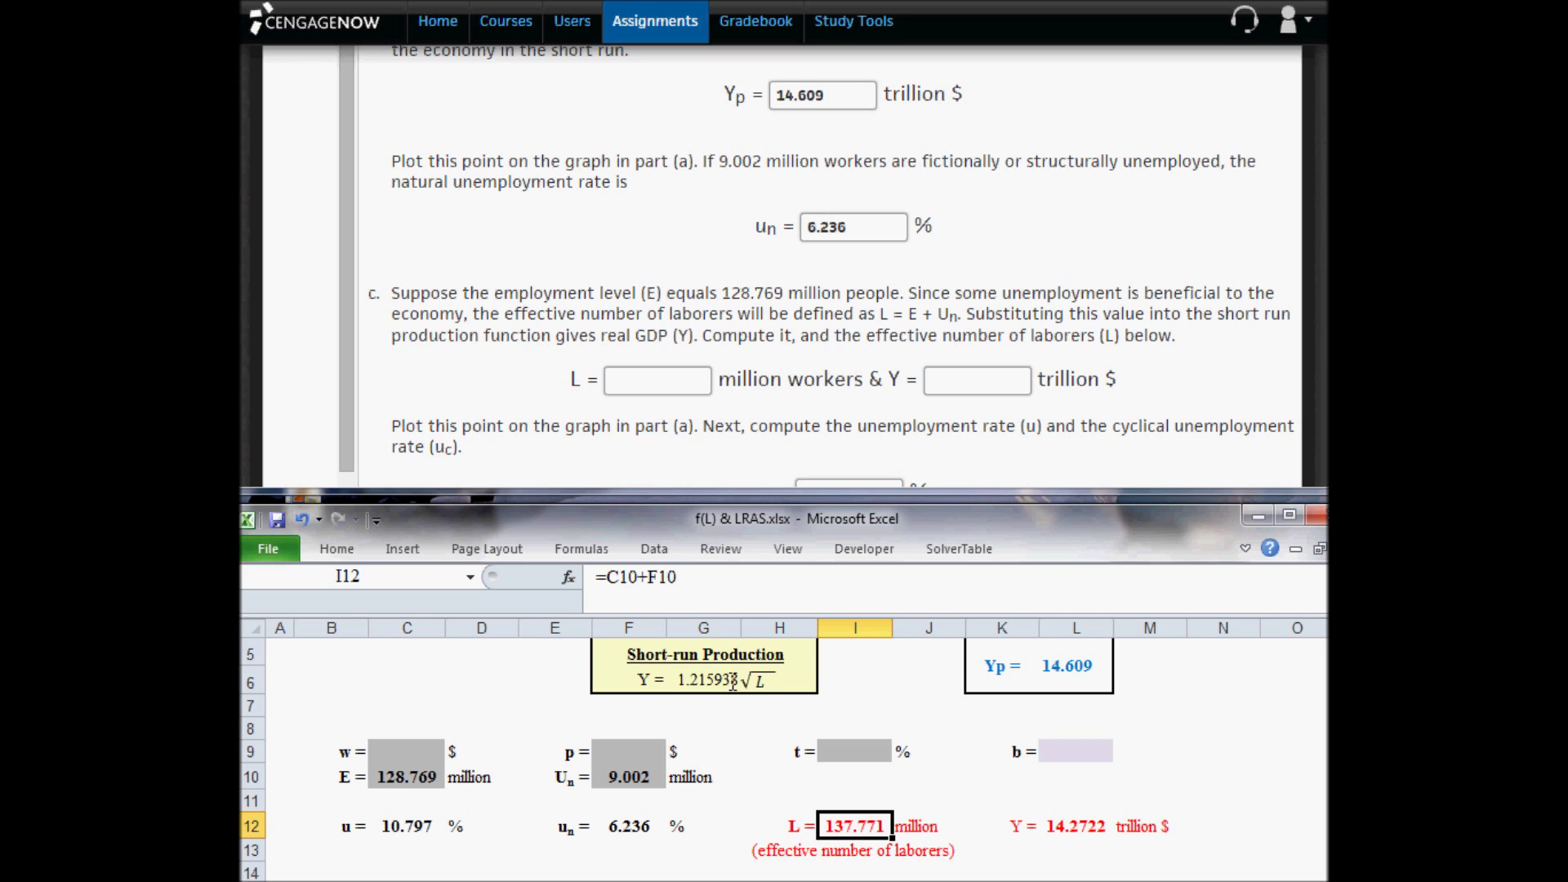
Examine the coefficient and laborer references in the worksheet's Y formula, =G6*SQRT(I12).
left_click(1069, 826)
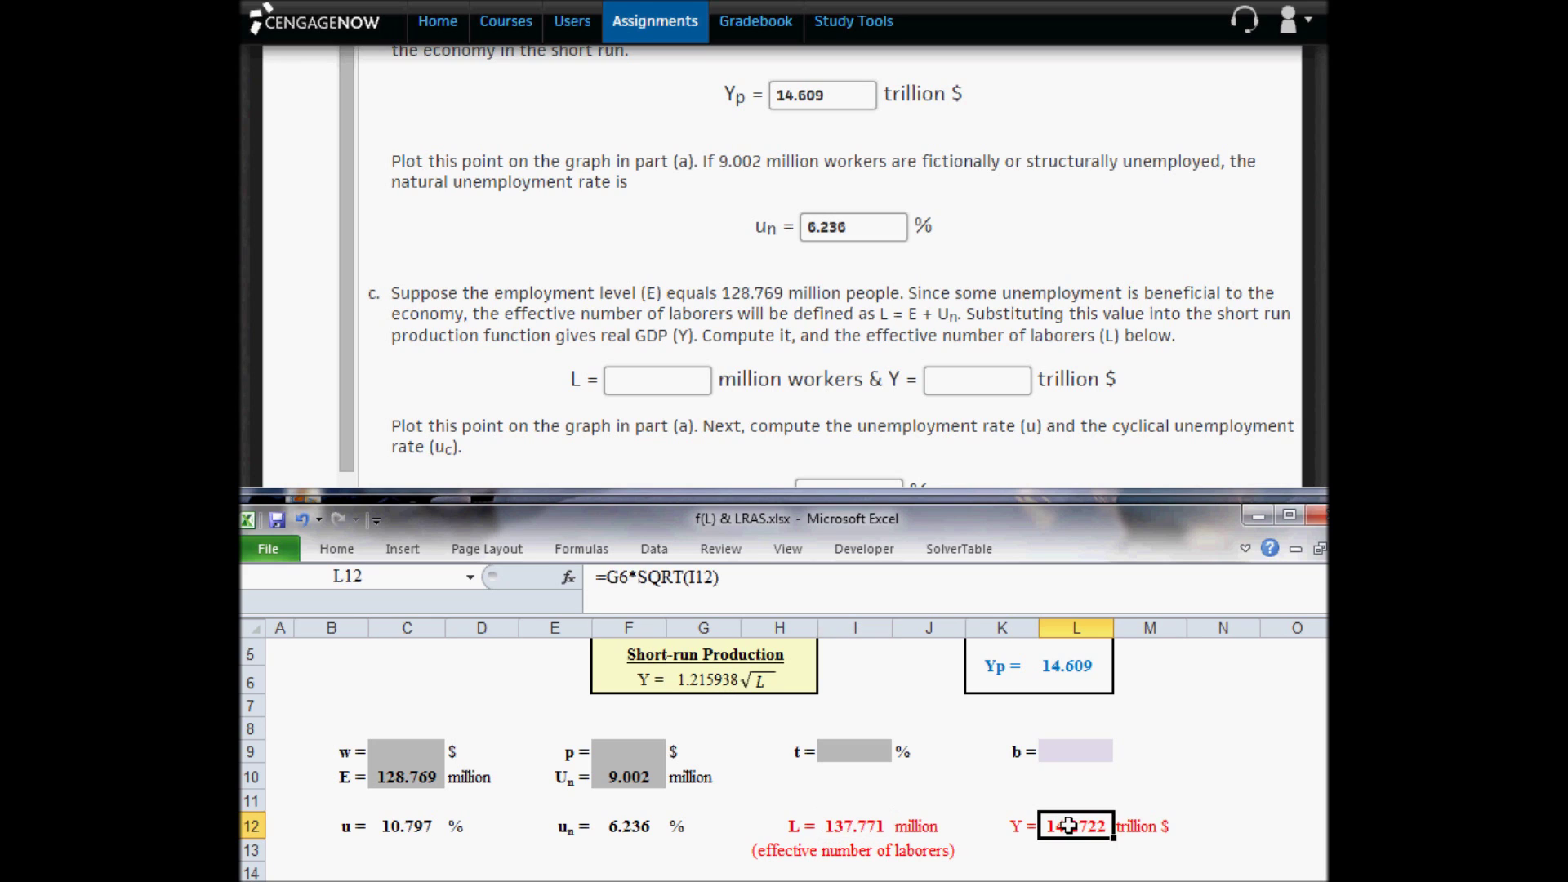
double_click(1068, 826)
left_click_drag(1108, 826, 1135, 829)
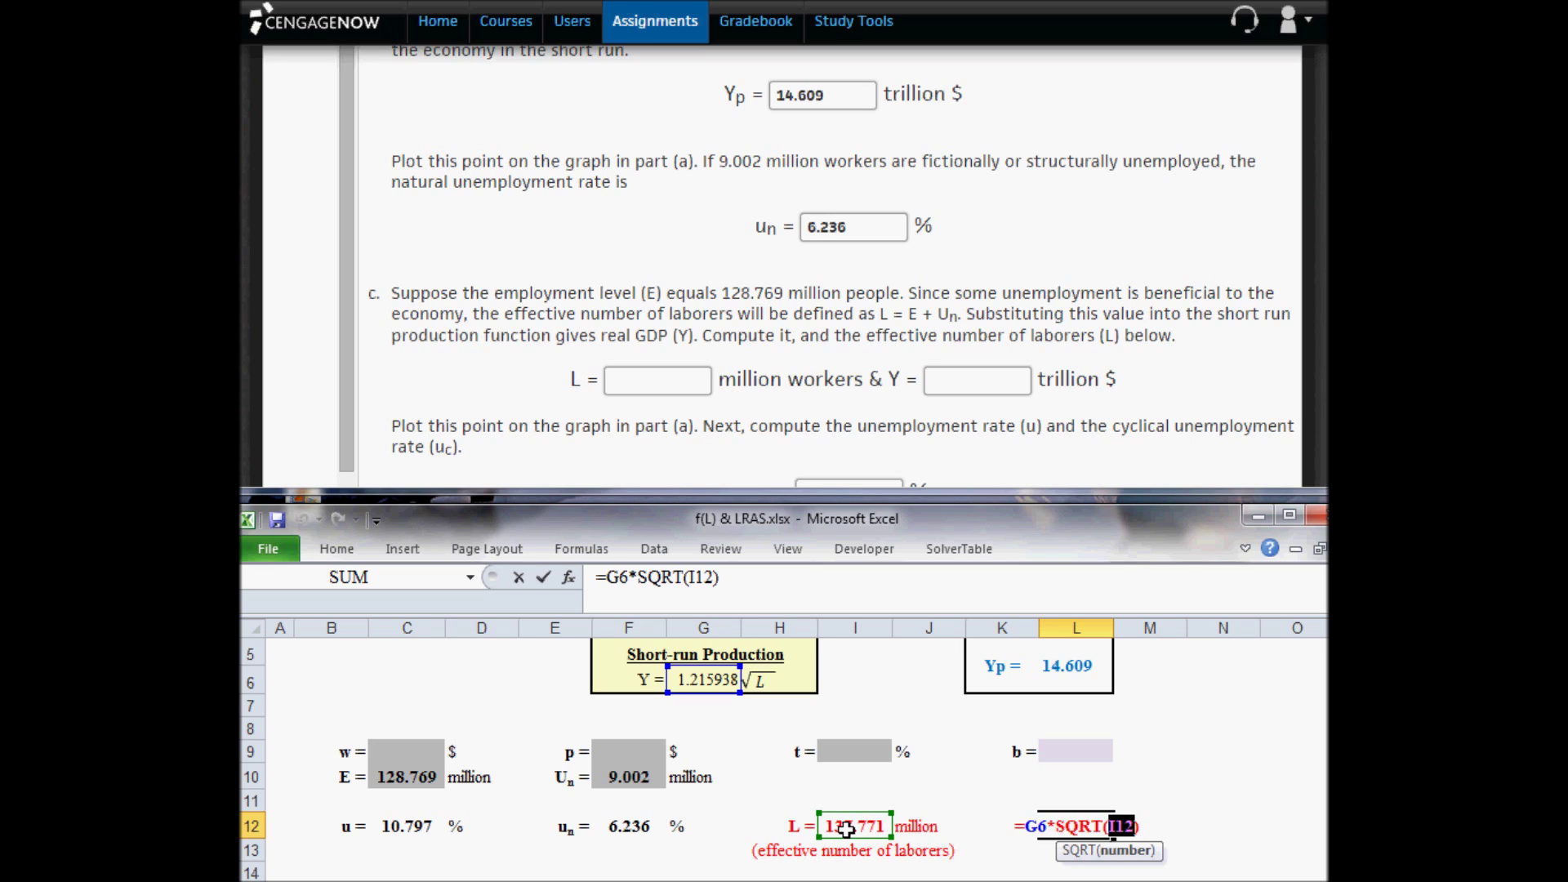
left_click_drag(1052, 826, 1025, 827)
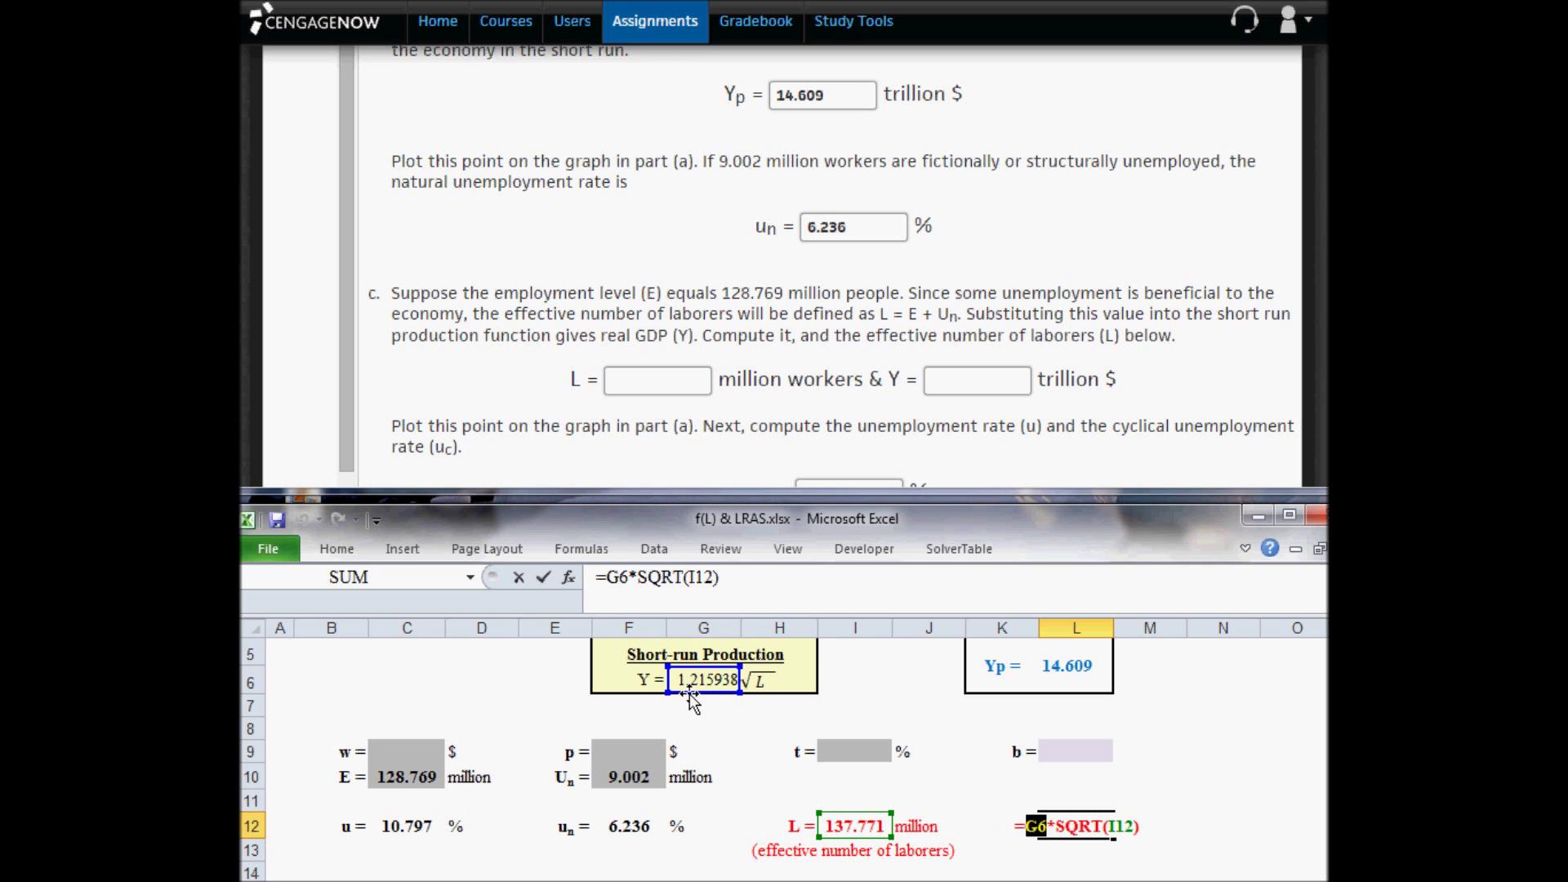
key("Return")
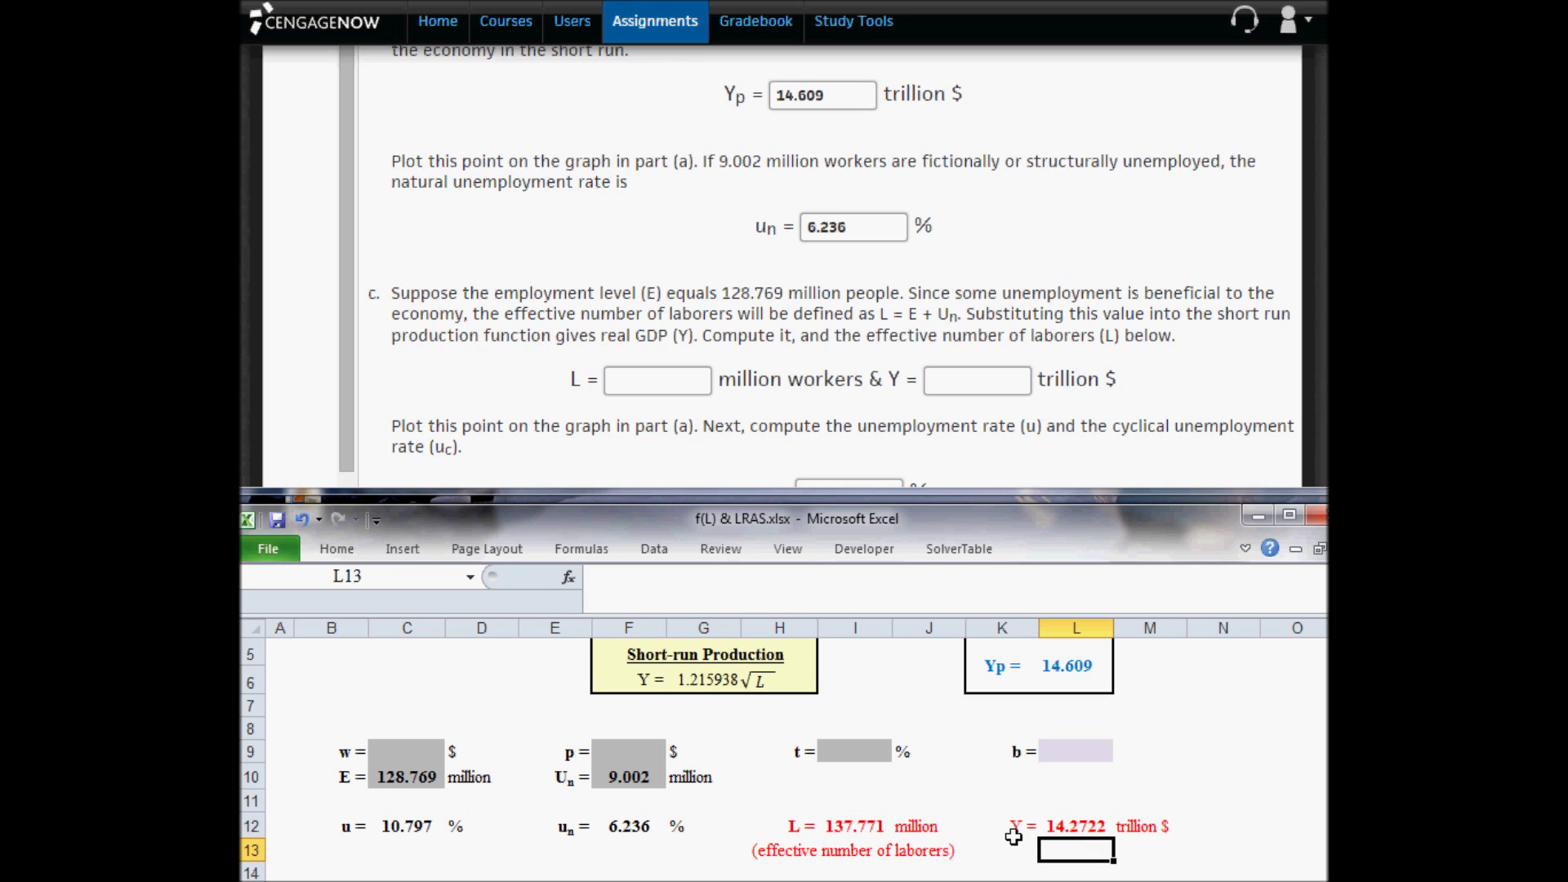
Copy the worksheet's Y result into part (c)'s Y answer and trim it to 14.272.
left_click(1080, 824)
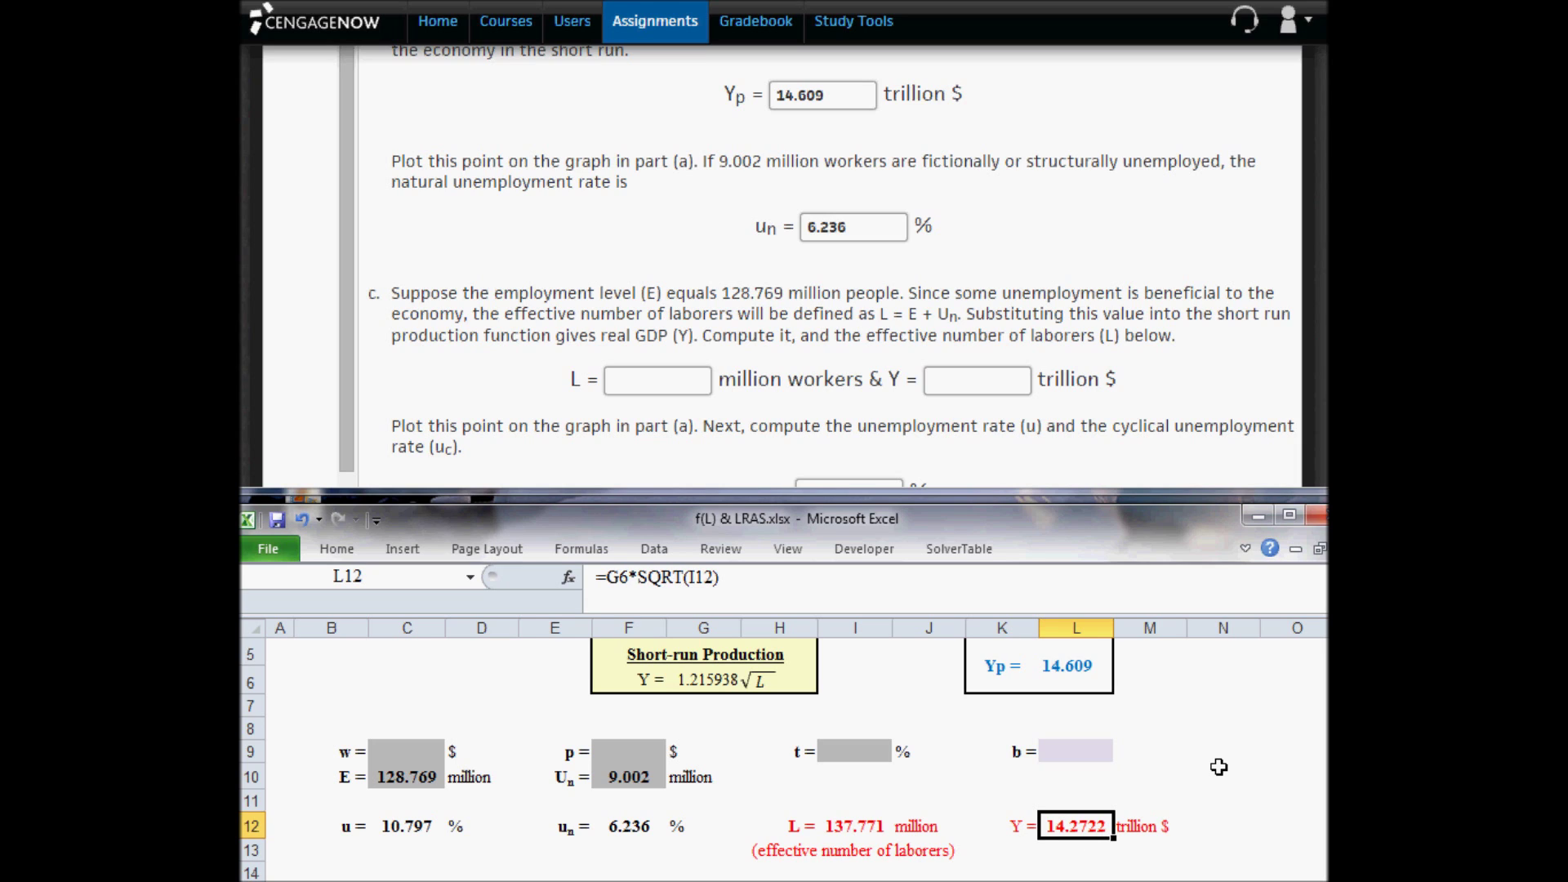
key("ctrl+c")
left_click(991, 376)
key("ctrl+v")
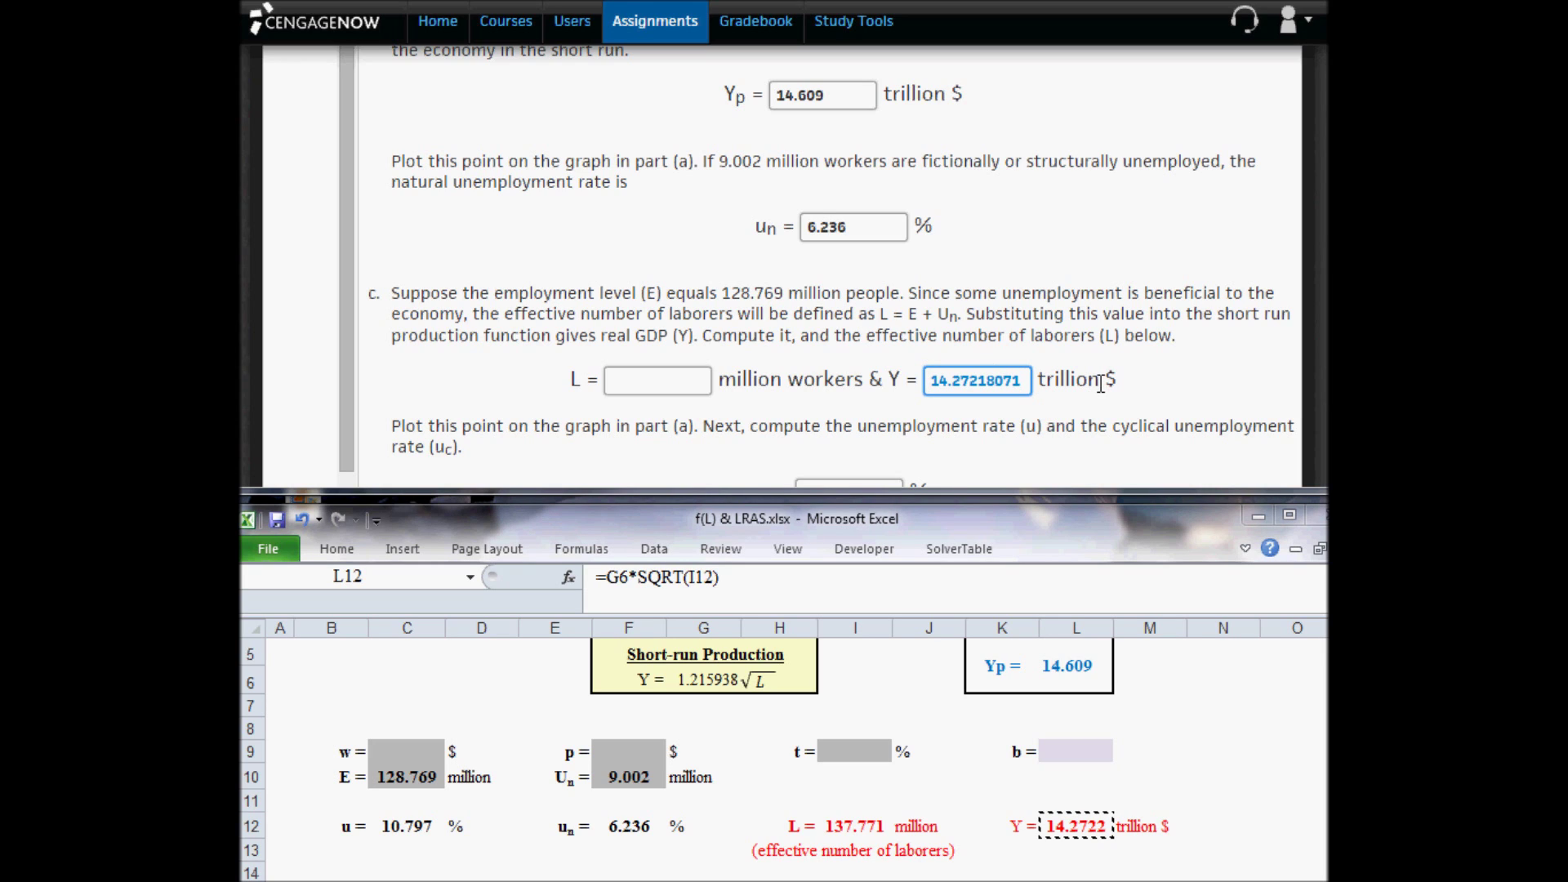
key("shift+Left")
key("shift+Left")
key("shift+Left")
key("Right")
key("shift+Right")
key("shift+Right")
key("shift+Right")
key("shift+Right")
key("shift+Right")
key("BackSpace")
left_click(1209, 383)
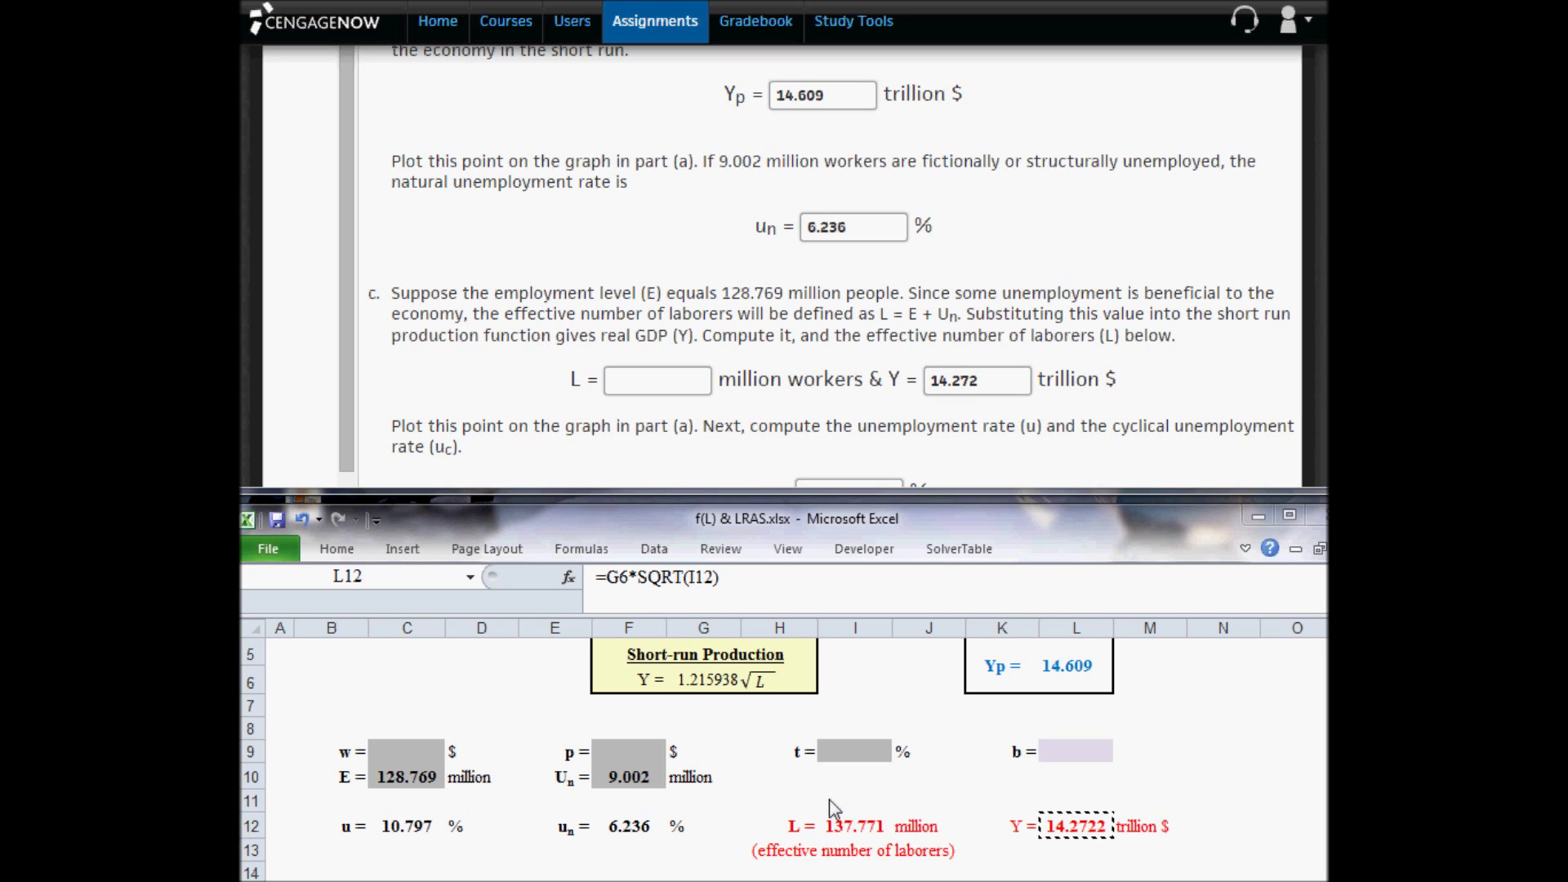
Copy the worksheet's effective number of laborers, 137.771, into part (c)'s L answer.
left_click(841, 823)
key("ctrl+c")
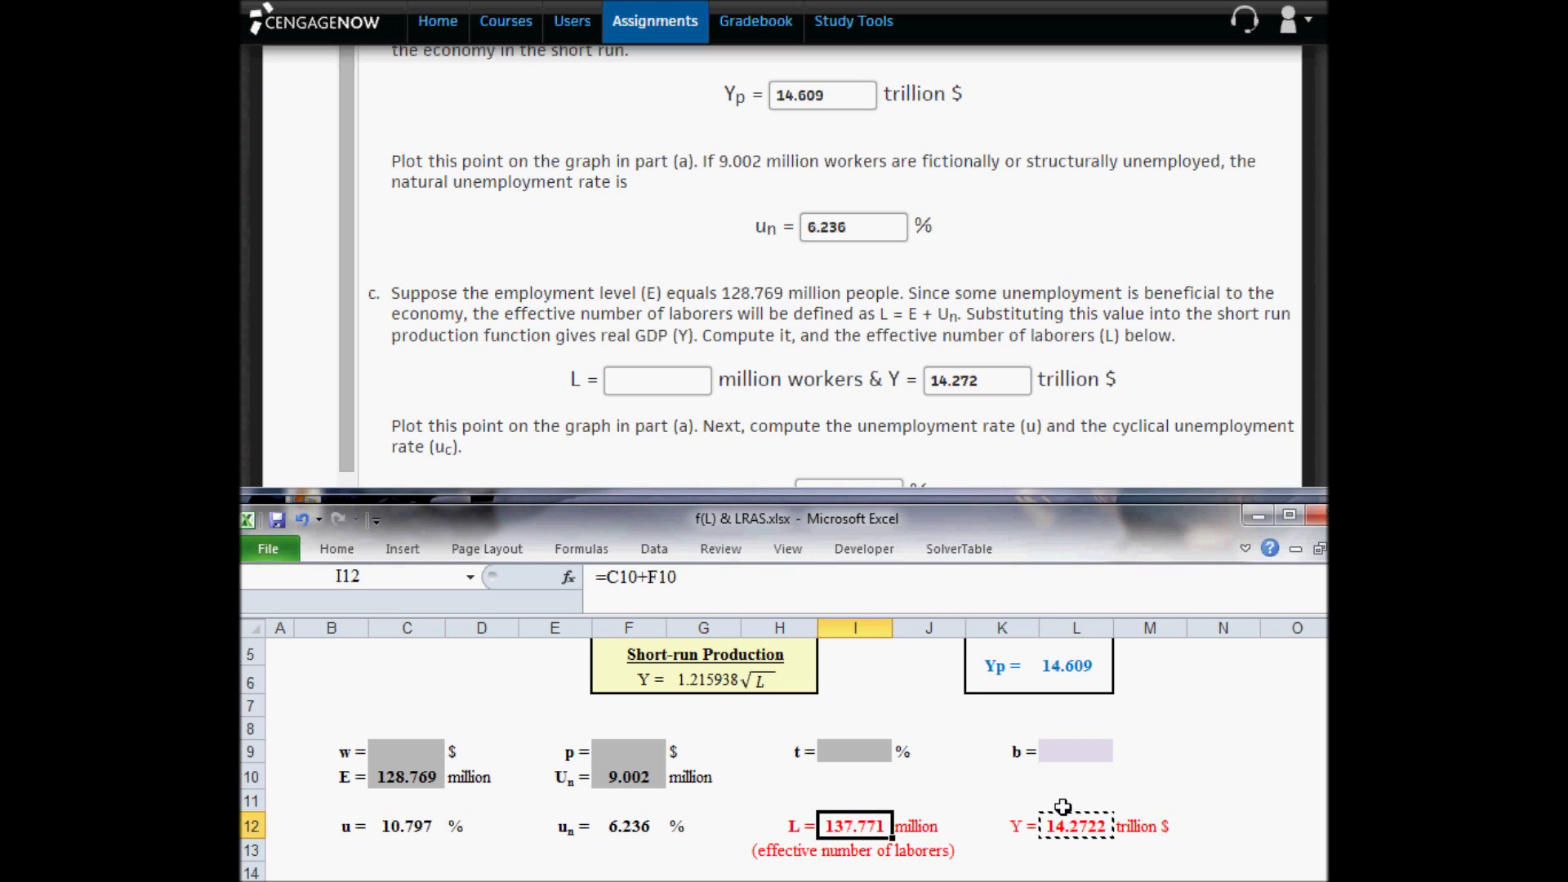
left_click(641, 381)
key("ctrl+v")
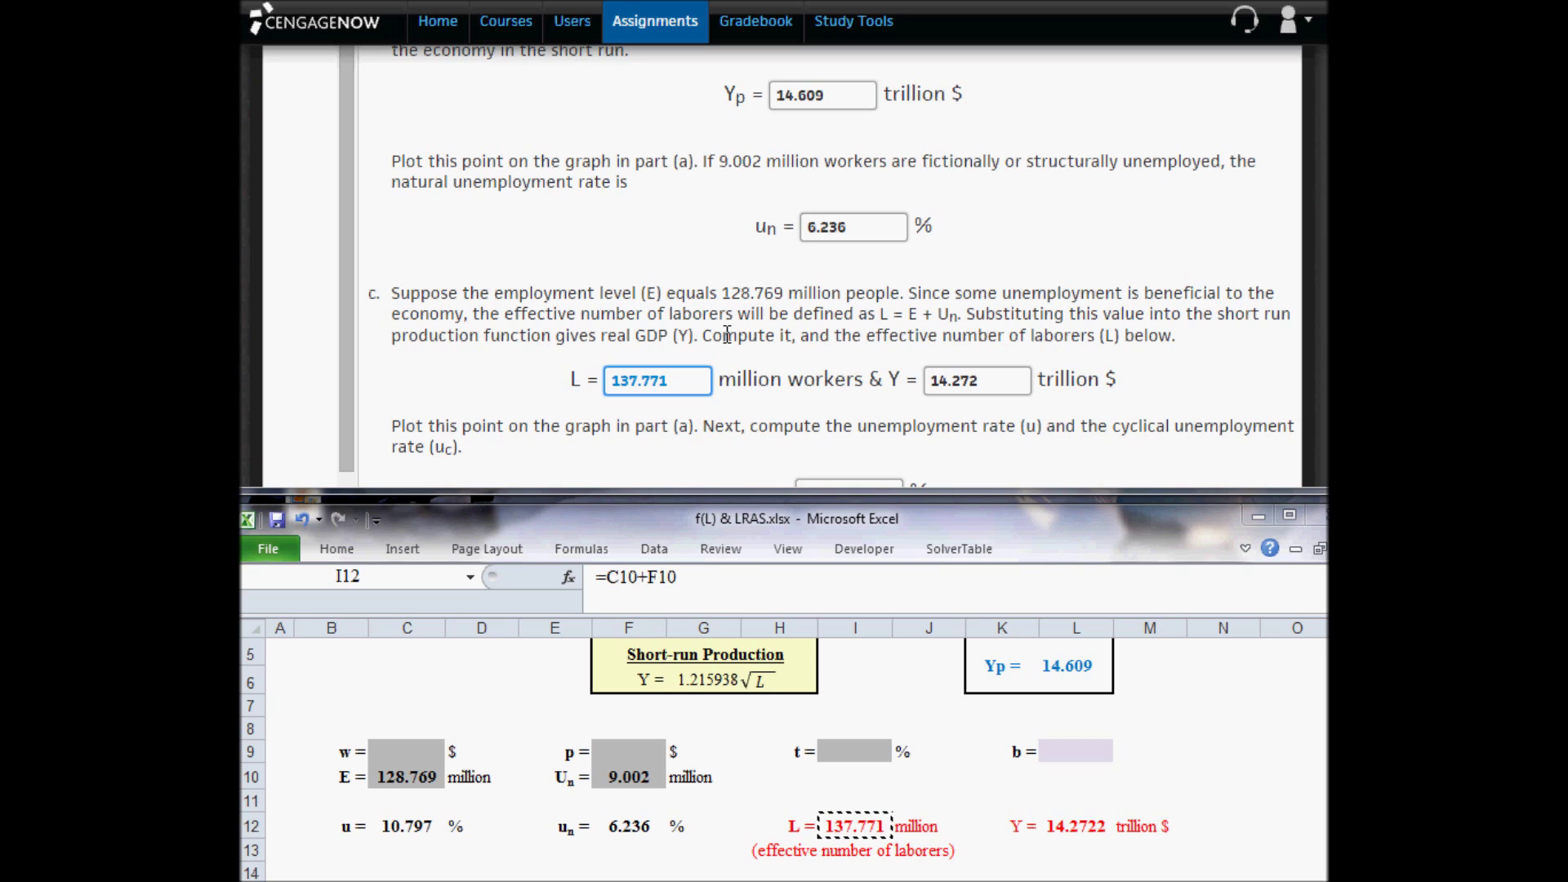
left_click(798, 357)
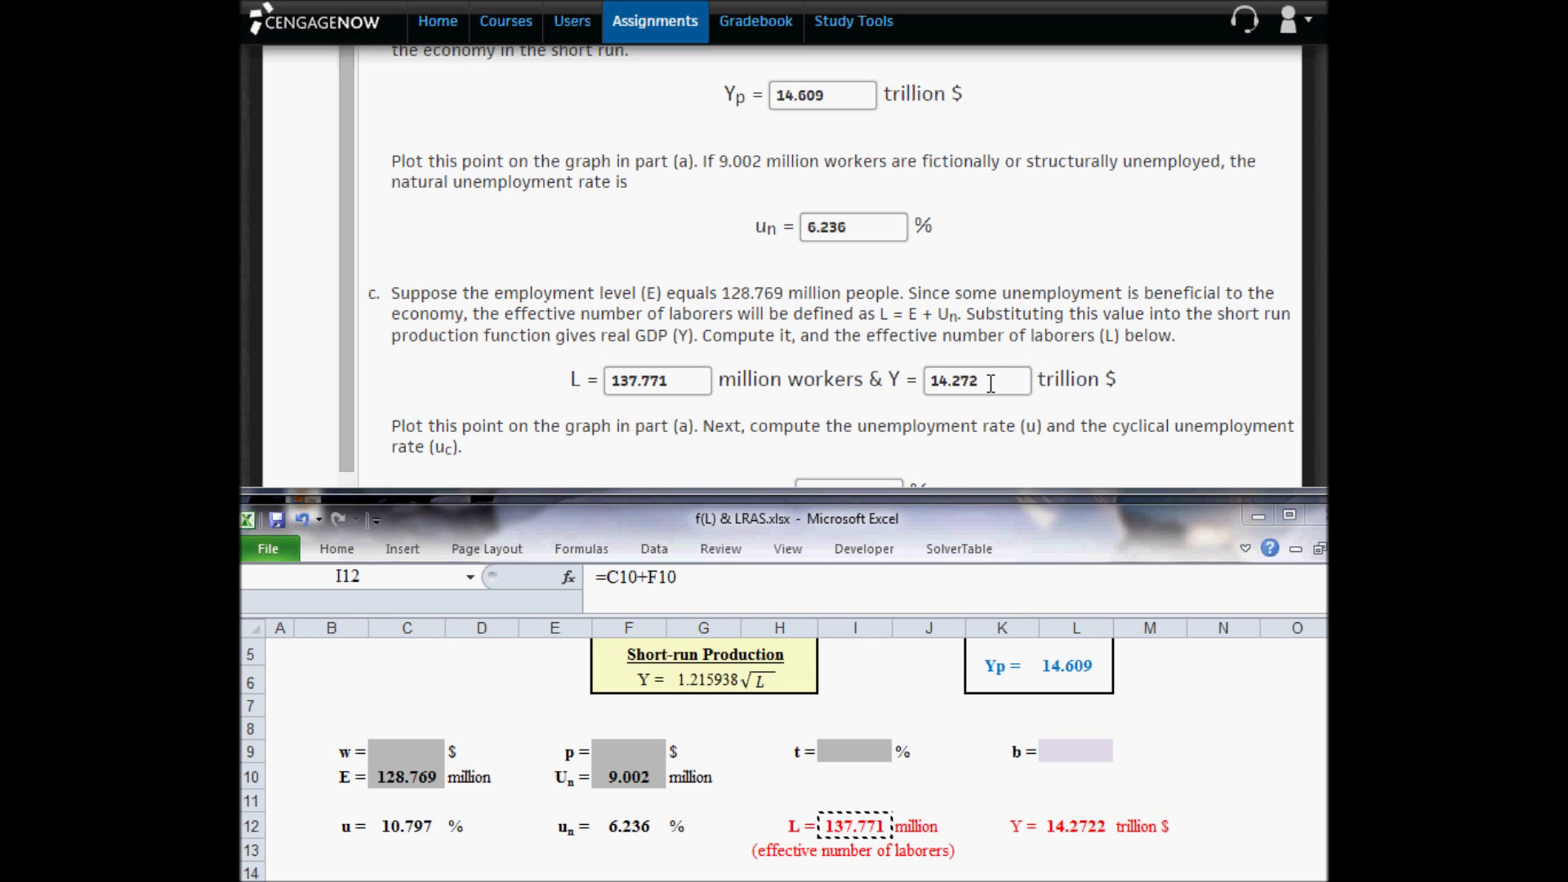
Locate part (c)'s L and Y point on the production function diagram in part (a).
scroll(980, 408, "up", 8)
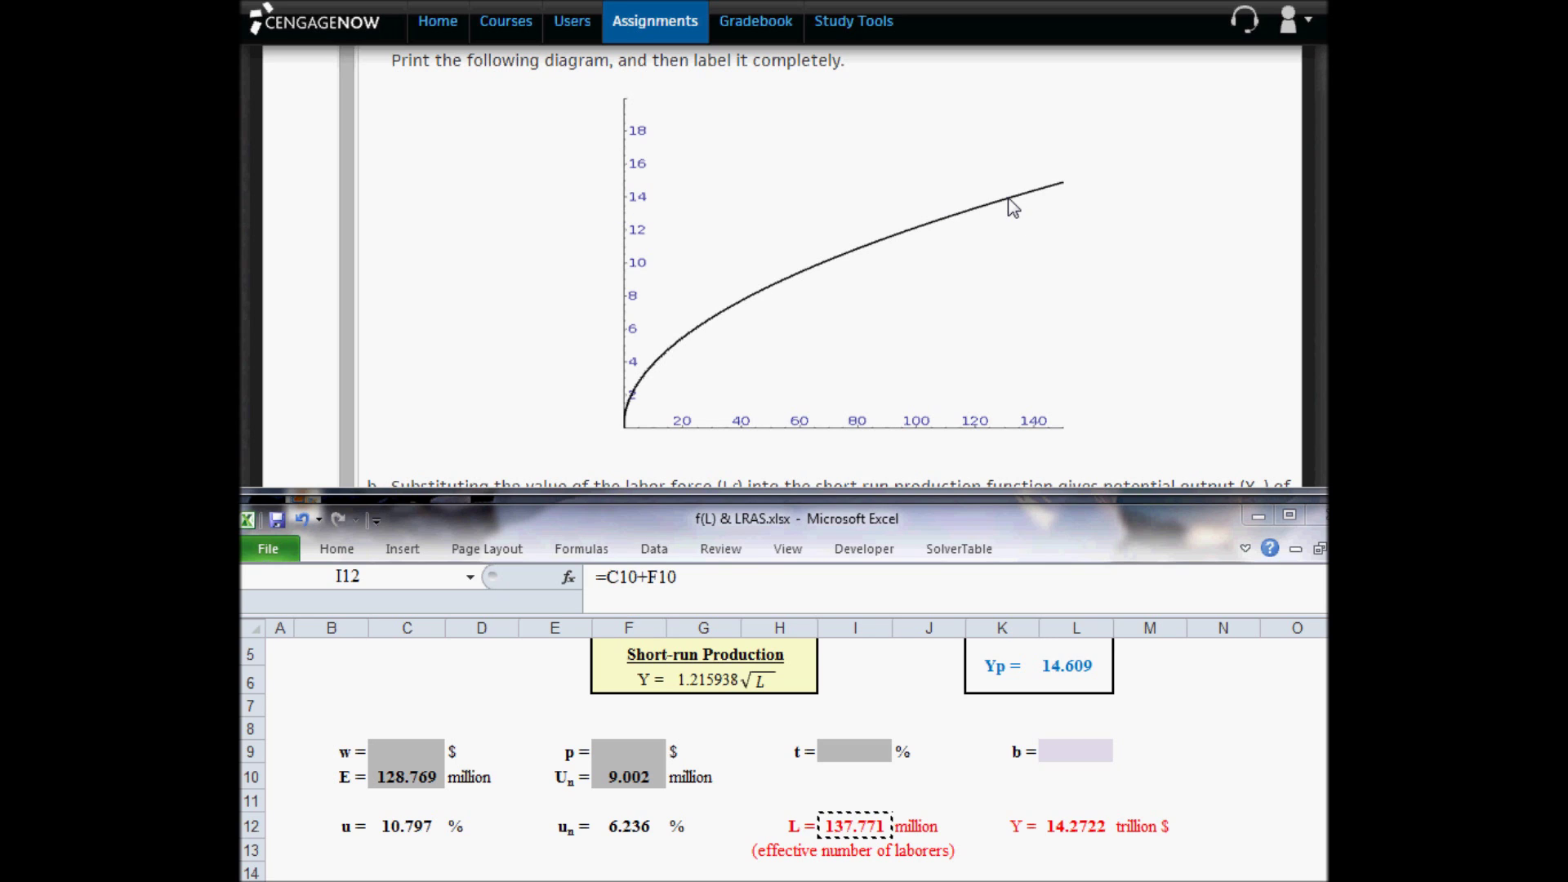
scroll(1013, 207, "up", 2)
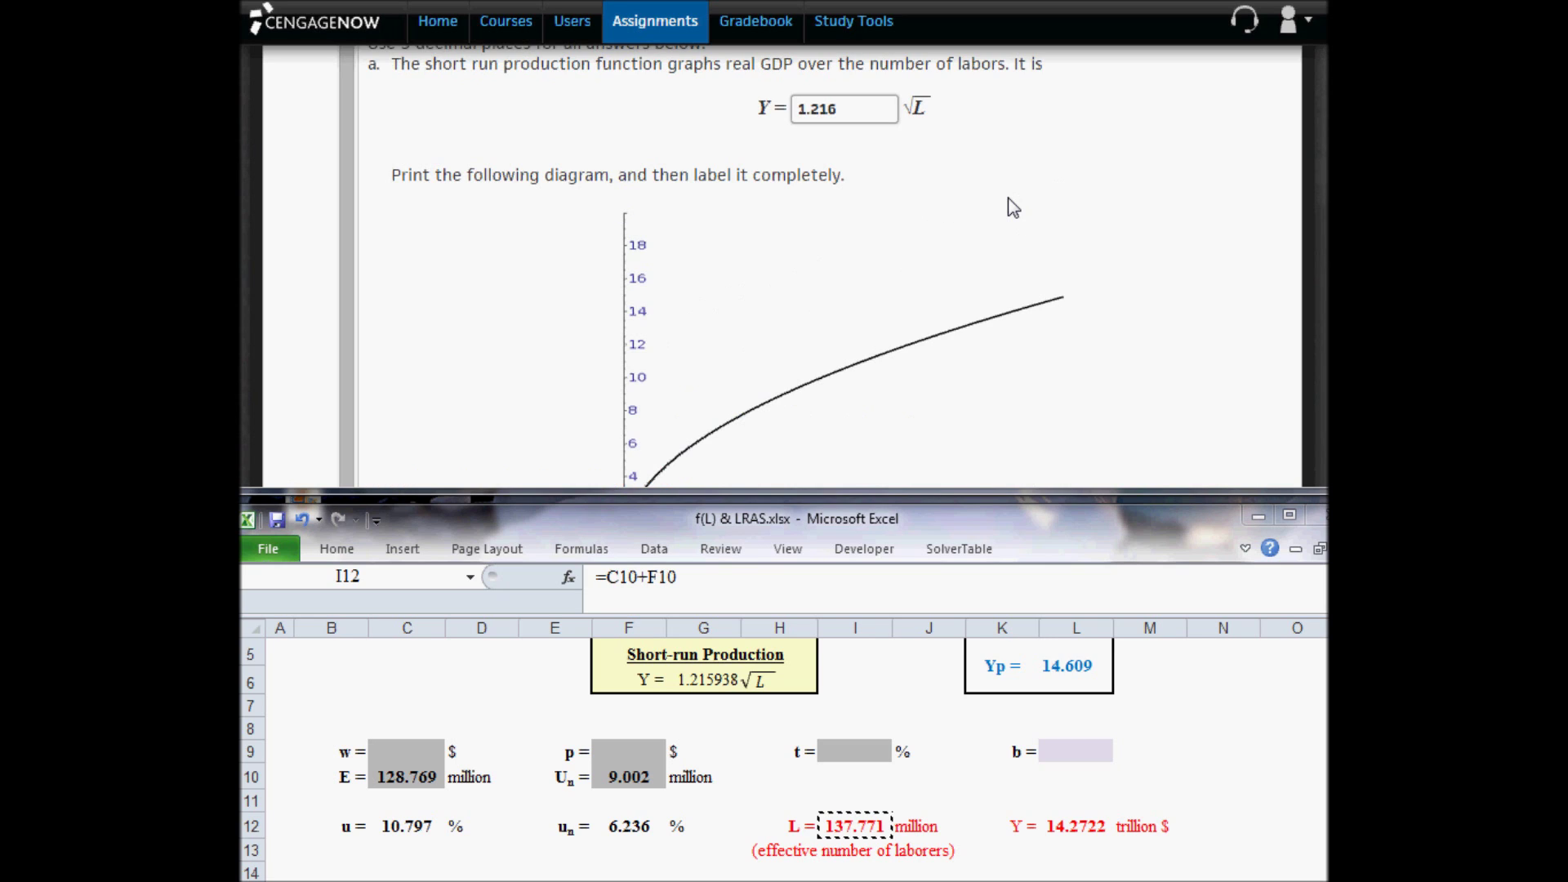
scroll(1012, 207, "down", 4)
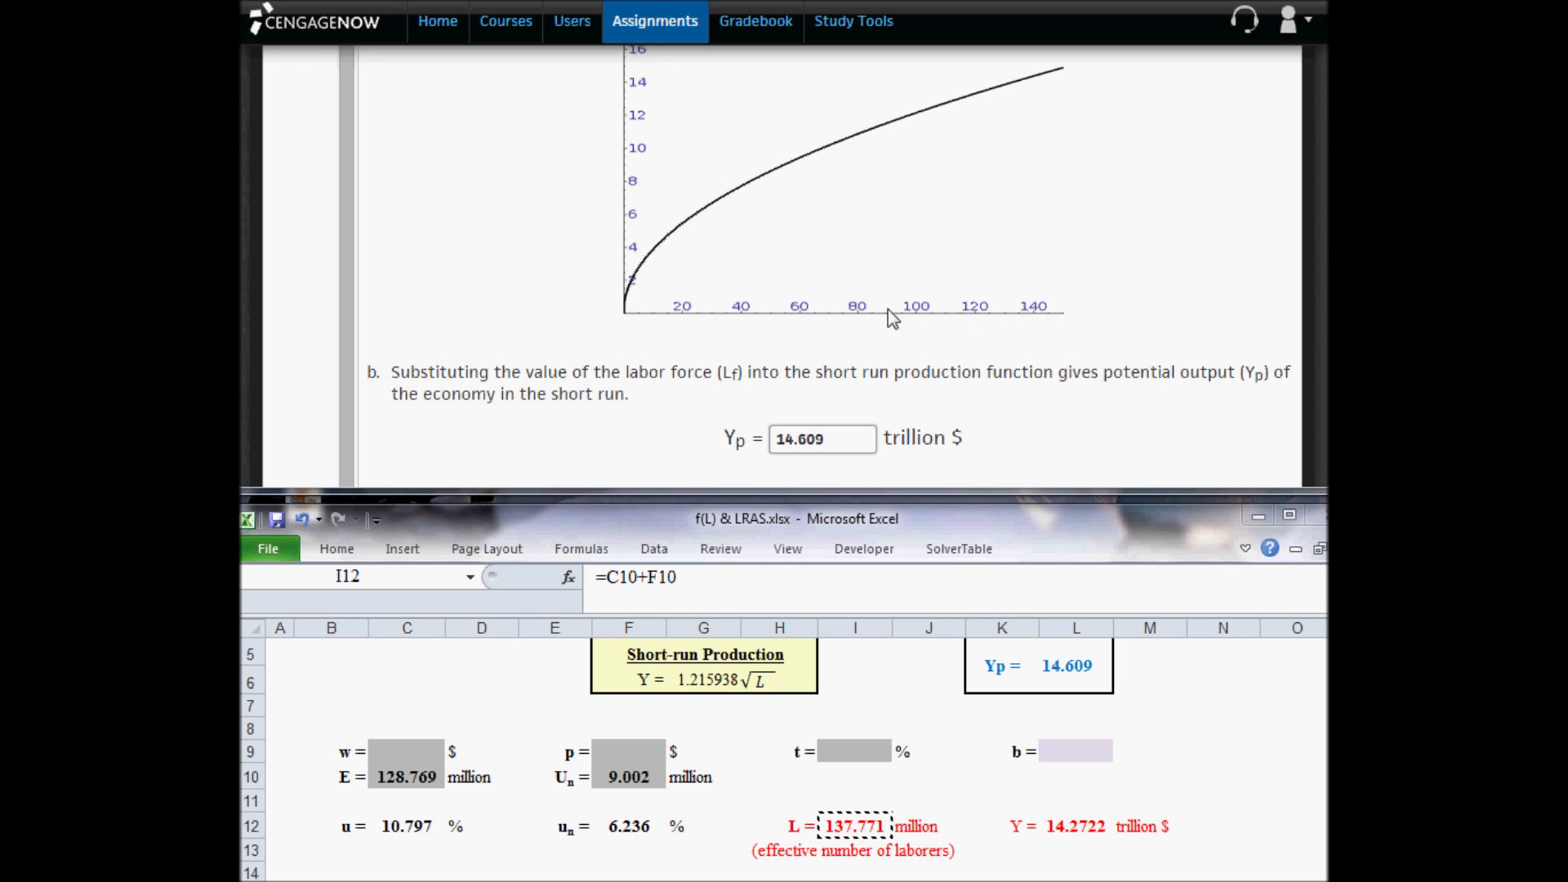
scroll(923, 374, "down", 3)
scroll(923, 374, "down", 1)
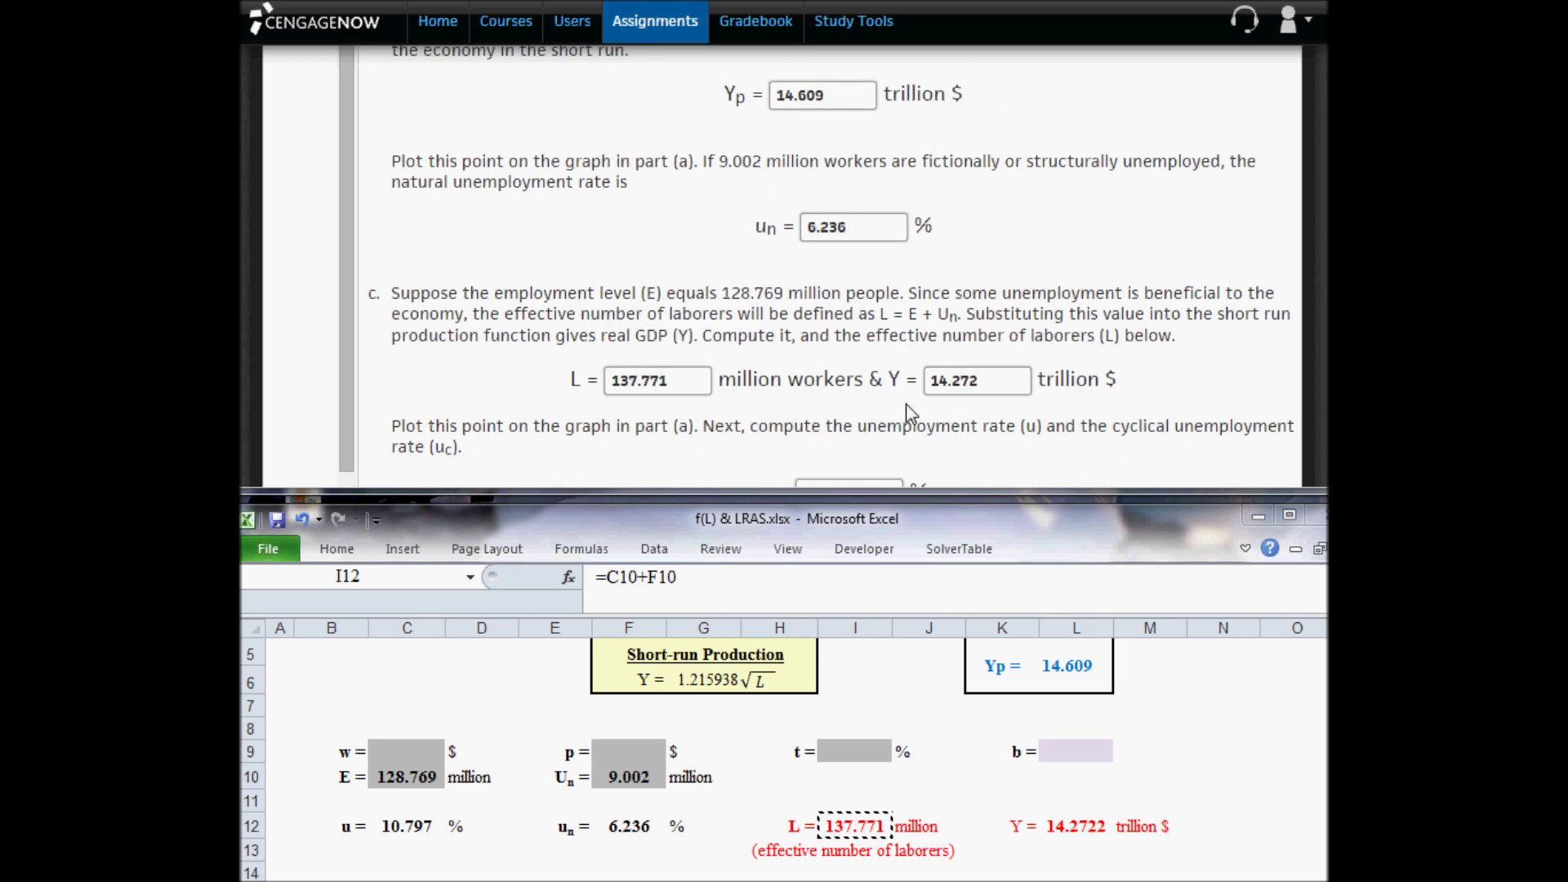
left_click(666, 382)
left_click_drag(666, 383, 614, 384)
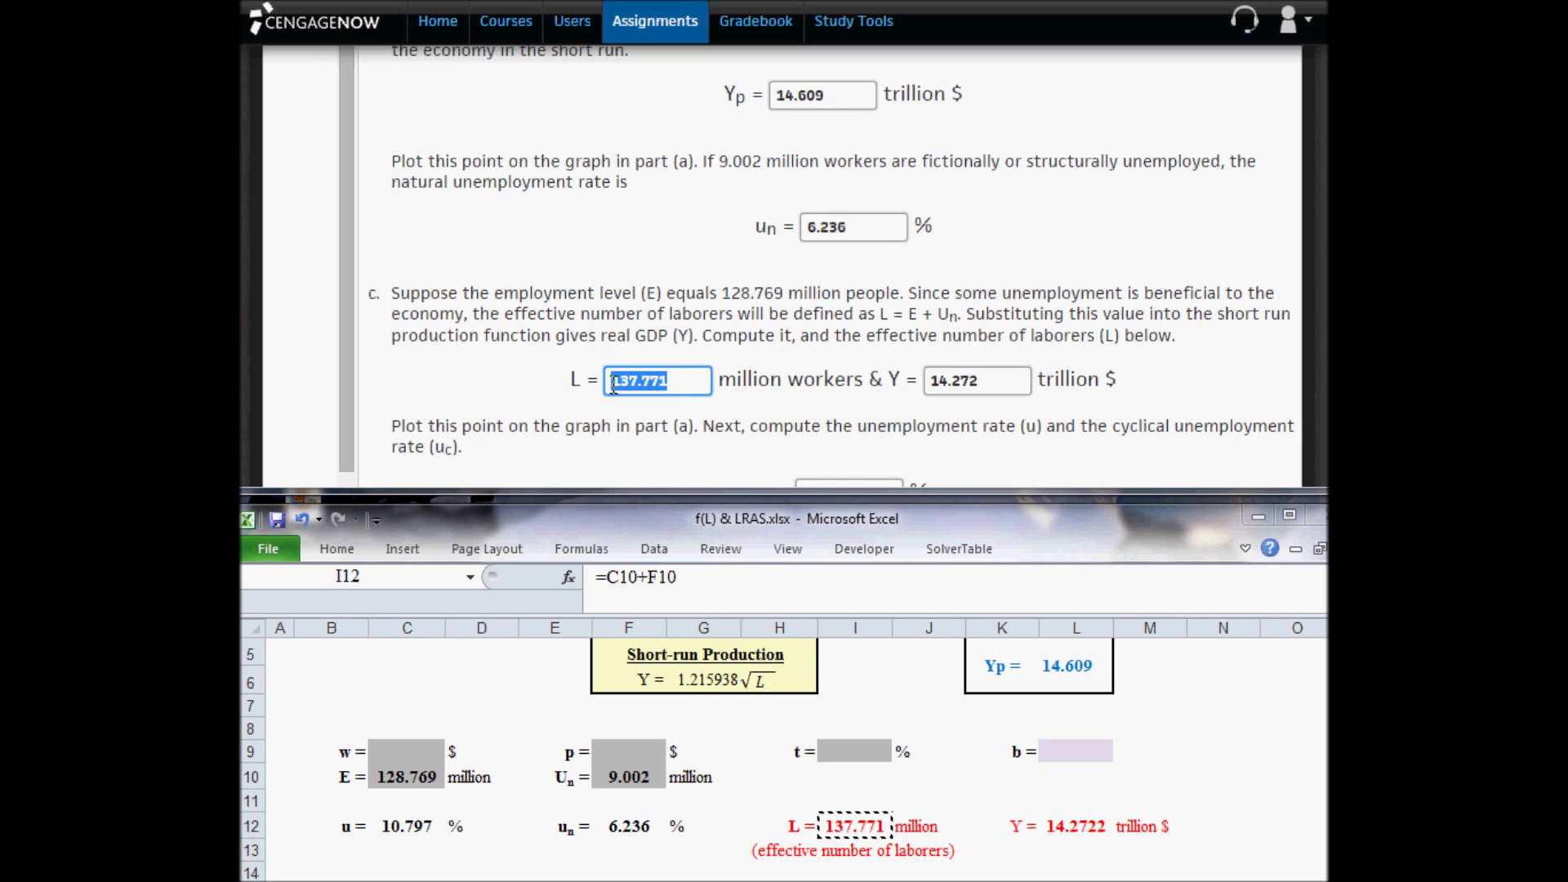
scroll(1218, 361, "up", 3)
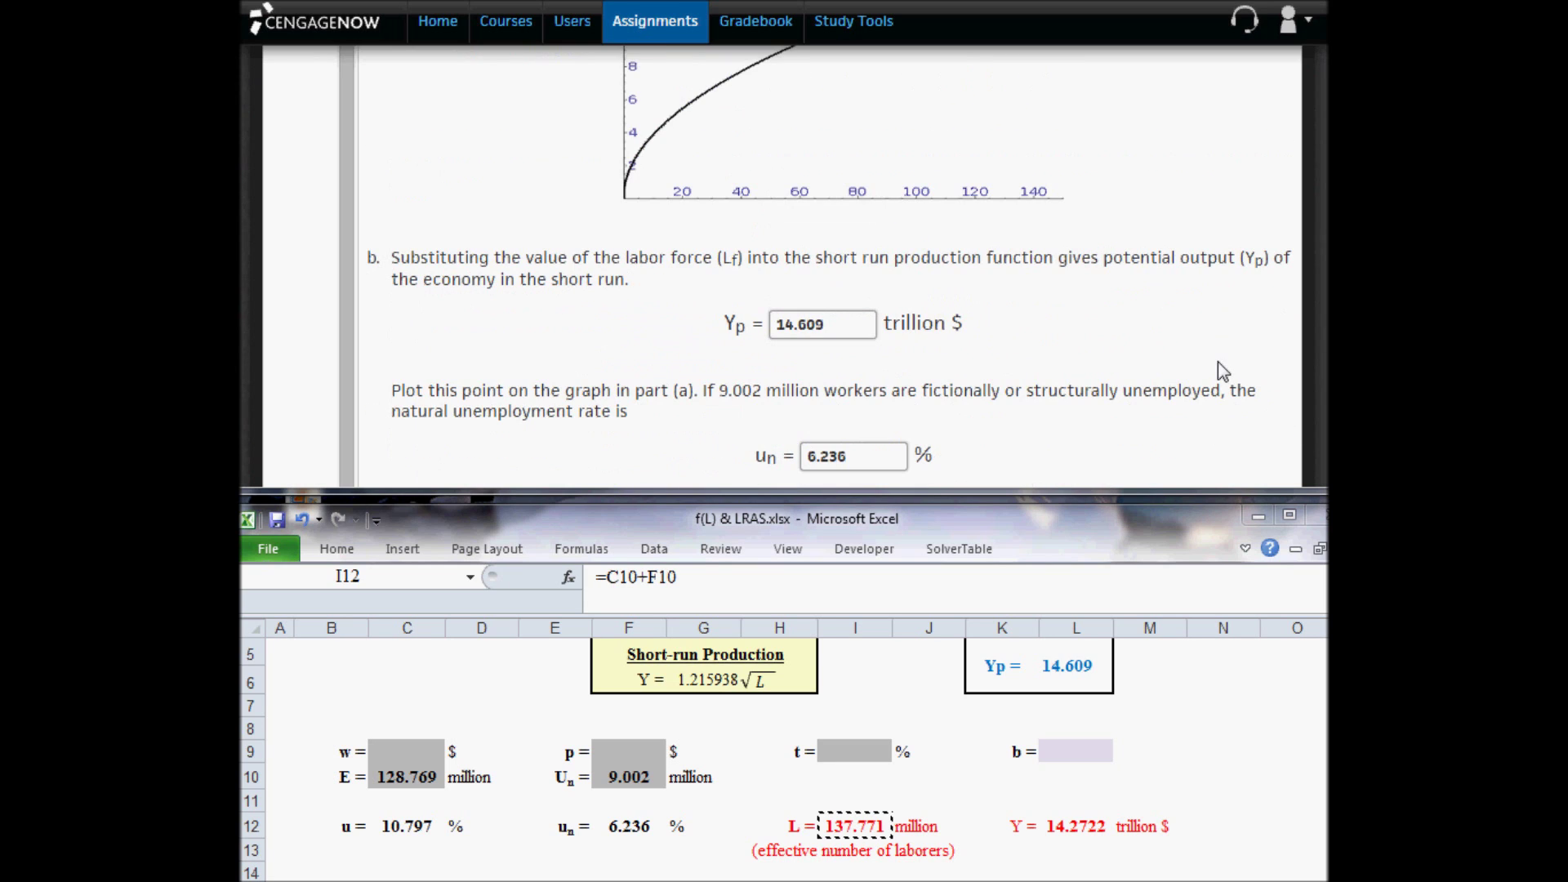
scroll(1039, 282, "up", 2)
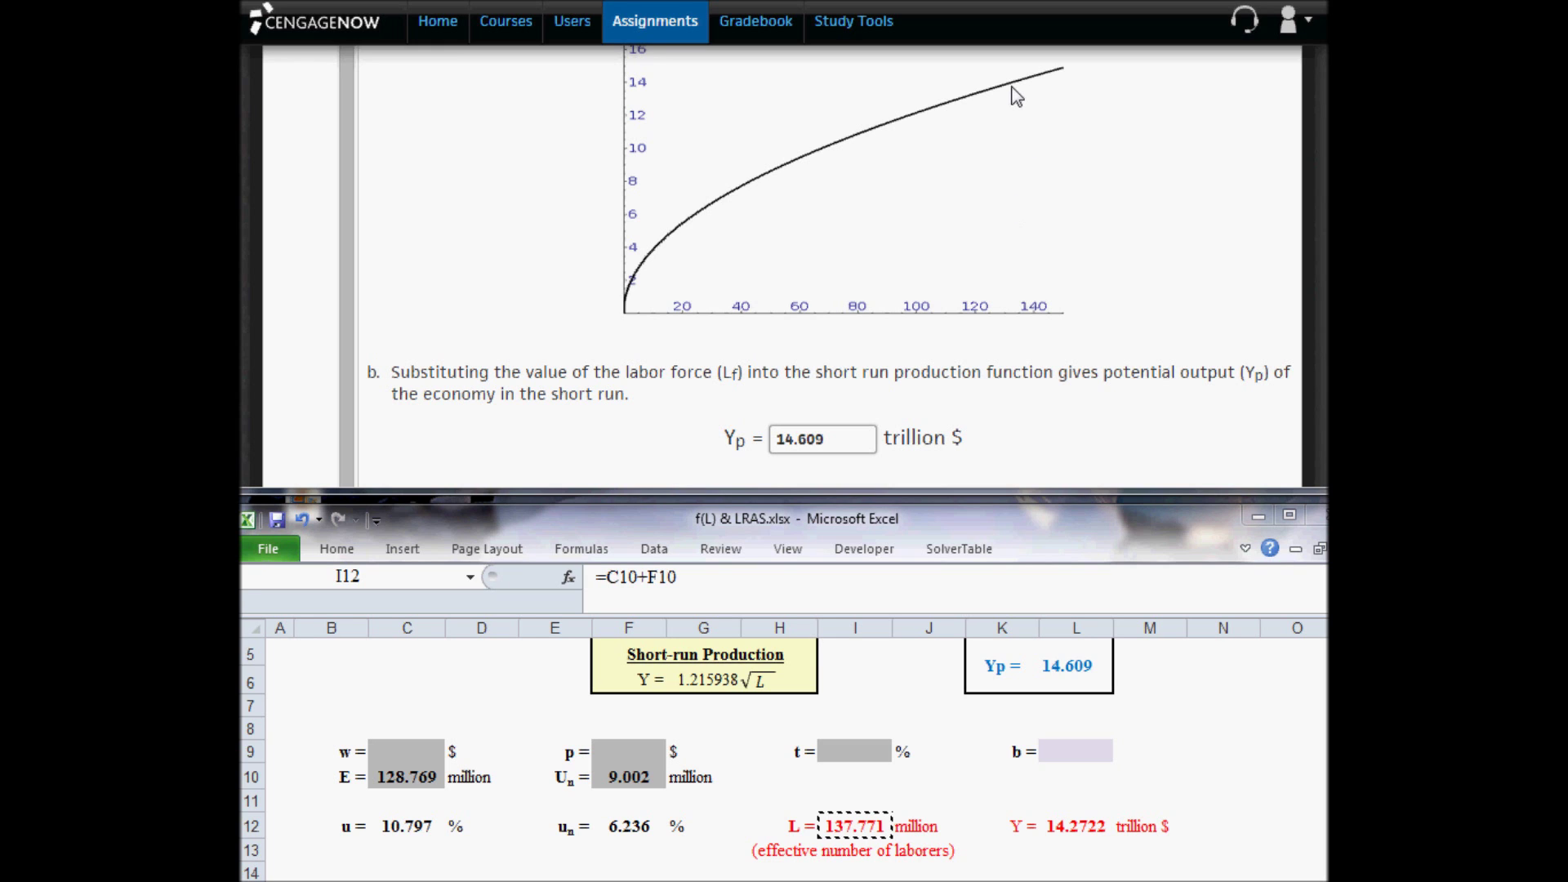
scroll(1027, 194, "down", 4)
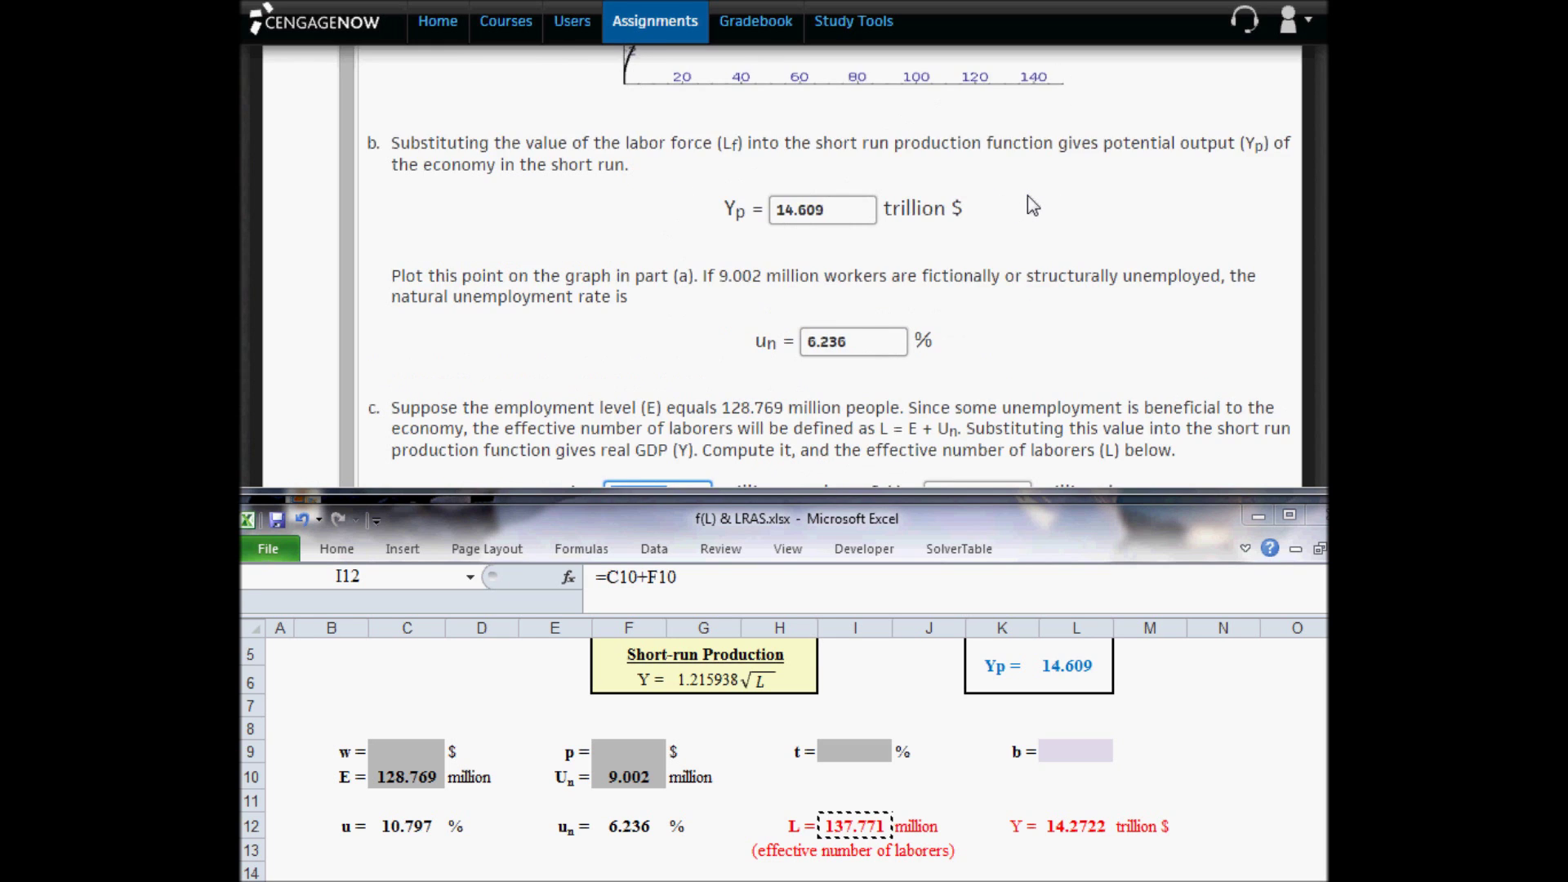
scroll(1028, 196, "down", 1)
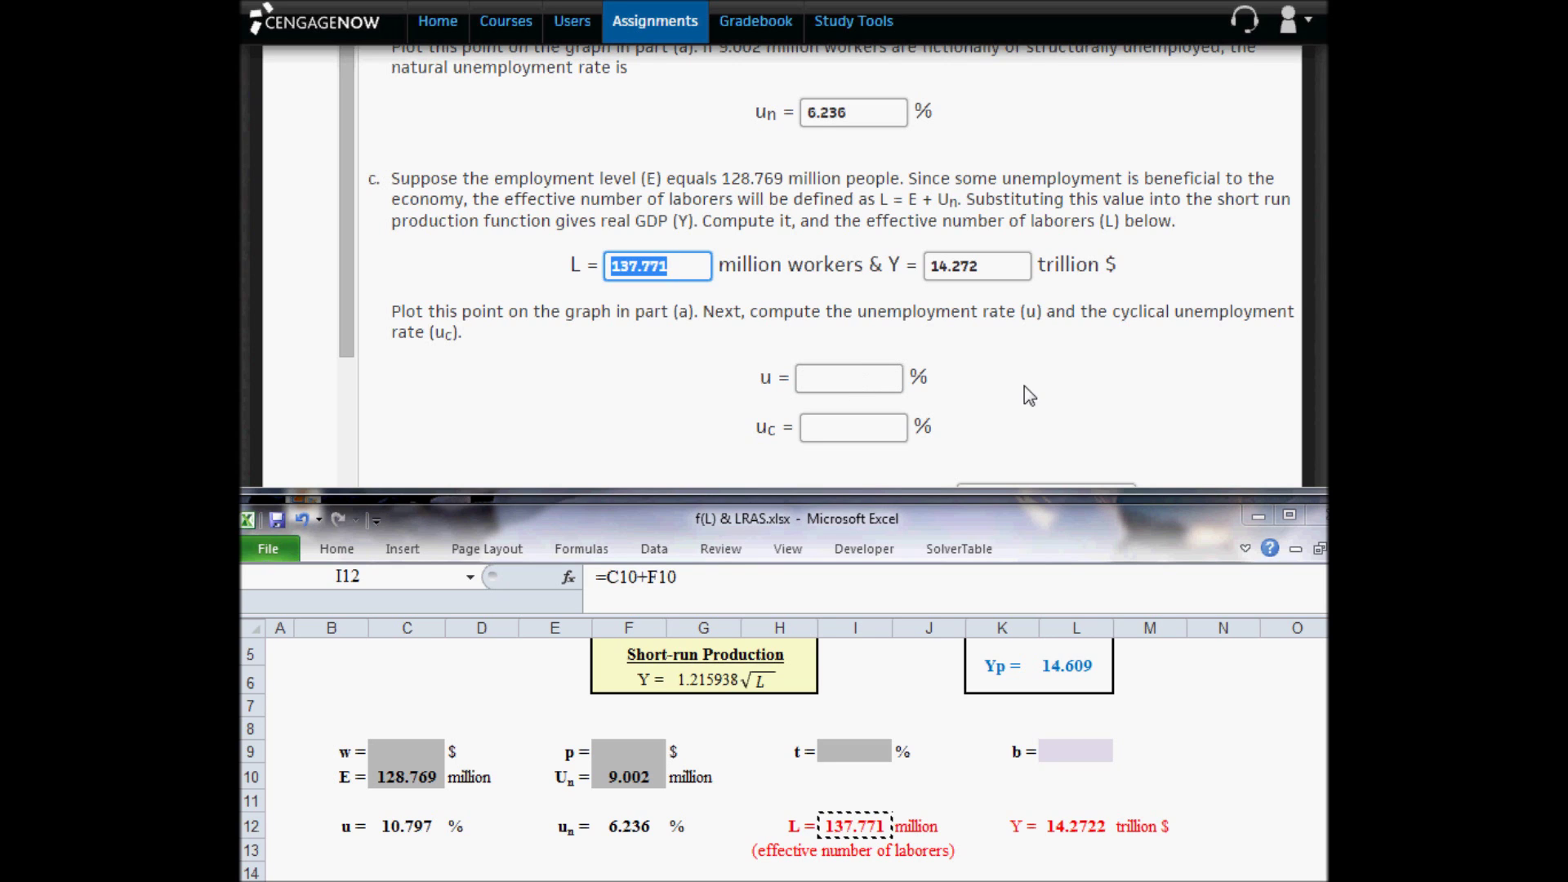
Examine the labor force and employment references in the worksheet's unemployment rate formula, =(L3-C10)/L3*100.
scroll(1042, 394, "down", 2)
double_click(378, 831)
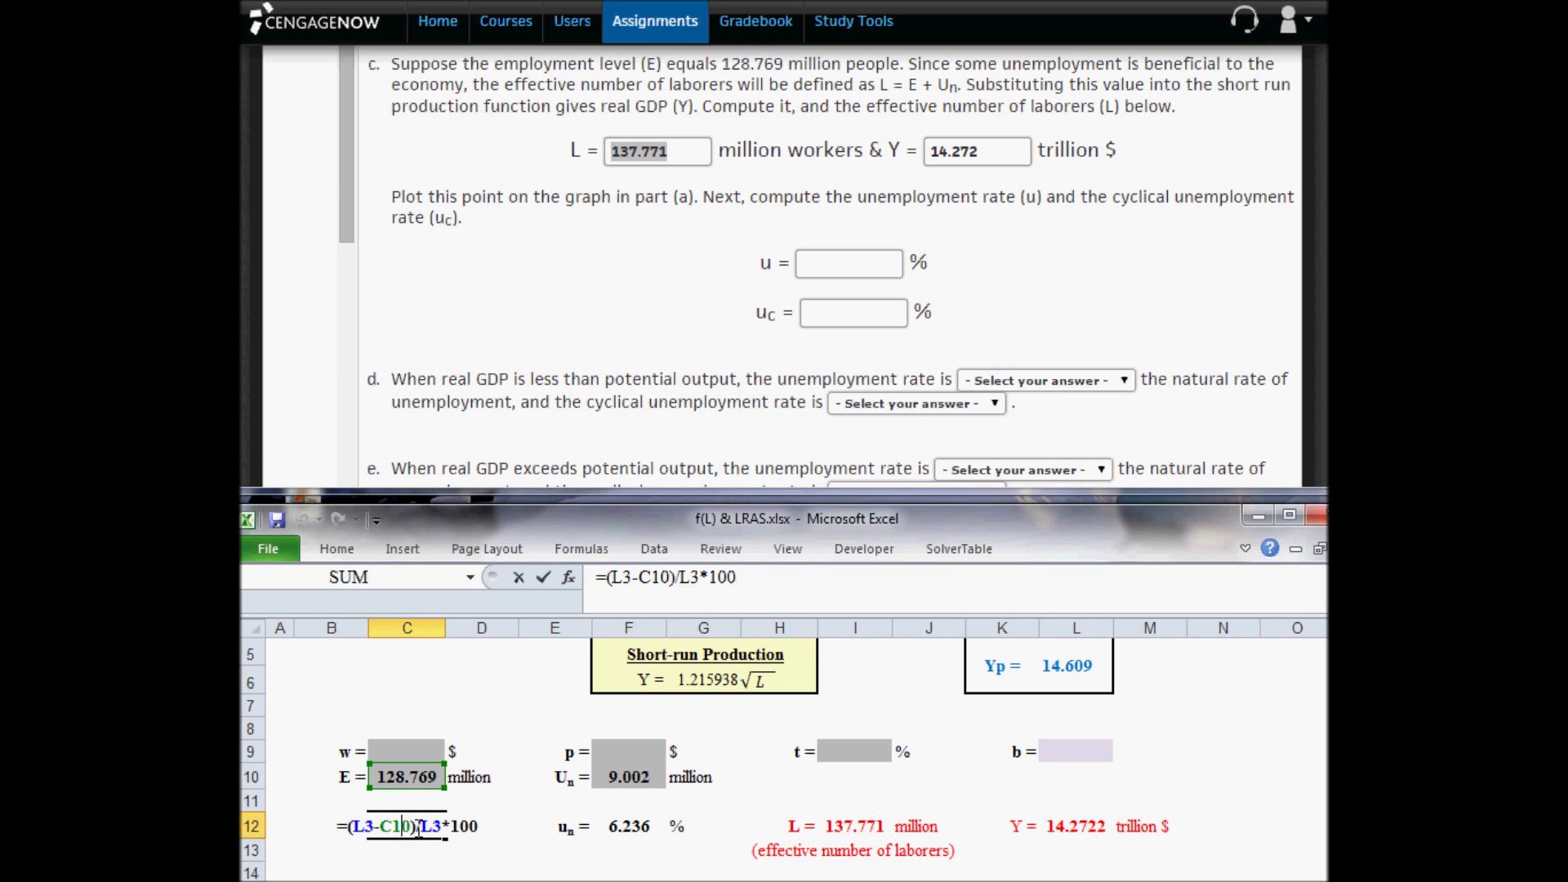
double_click(363, 827)
scroll(706, 760, "up", 1)
scroll(1264, 646, "up", 1)
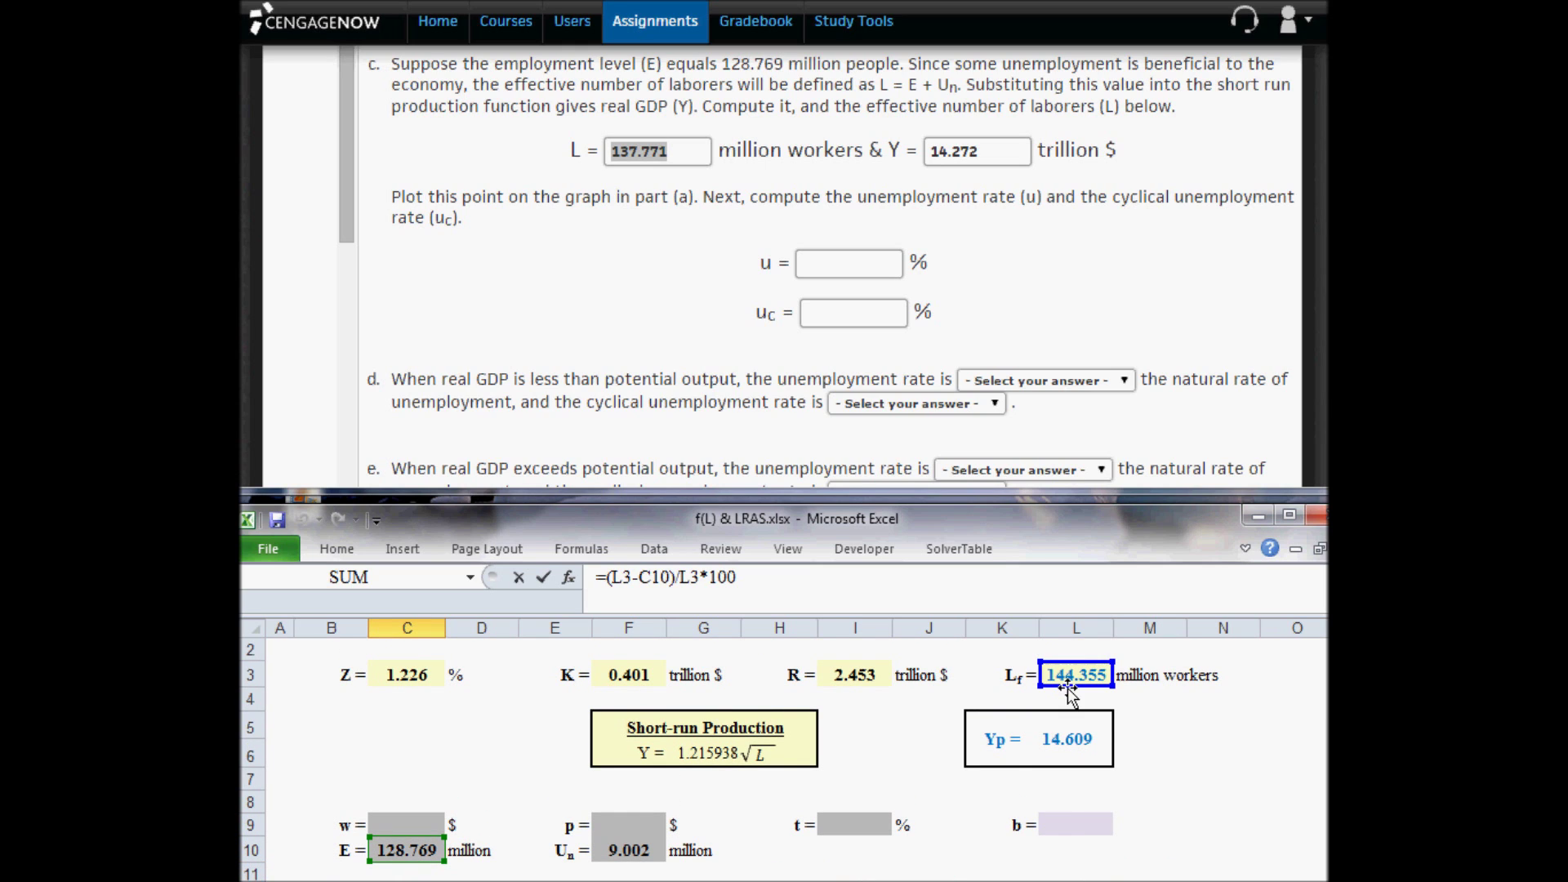
scroll(381, 827, "down", 1)
left_click_drag(354, 827, 414, 827)
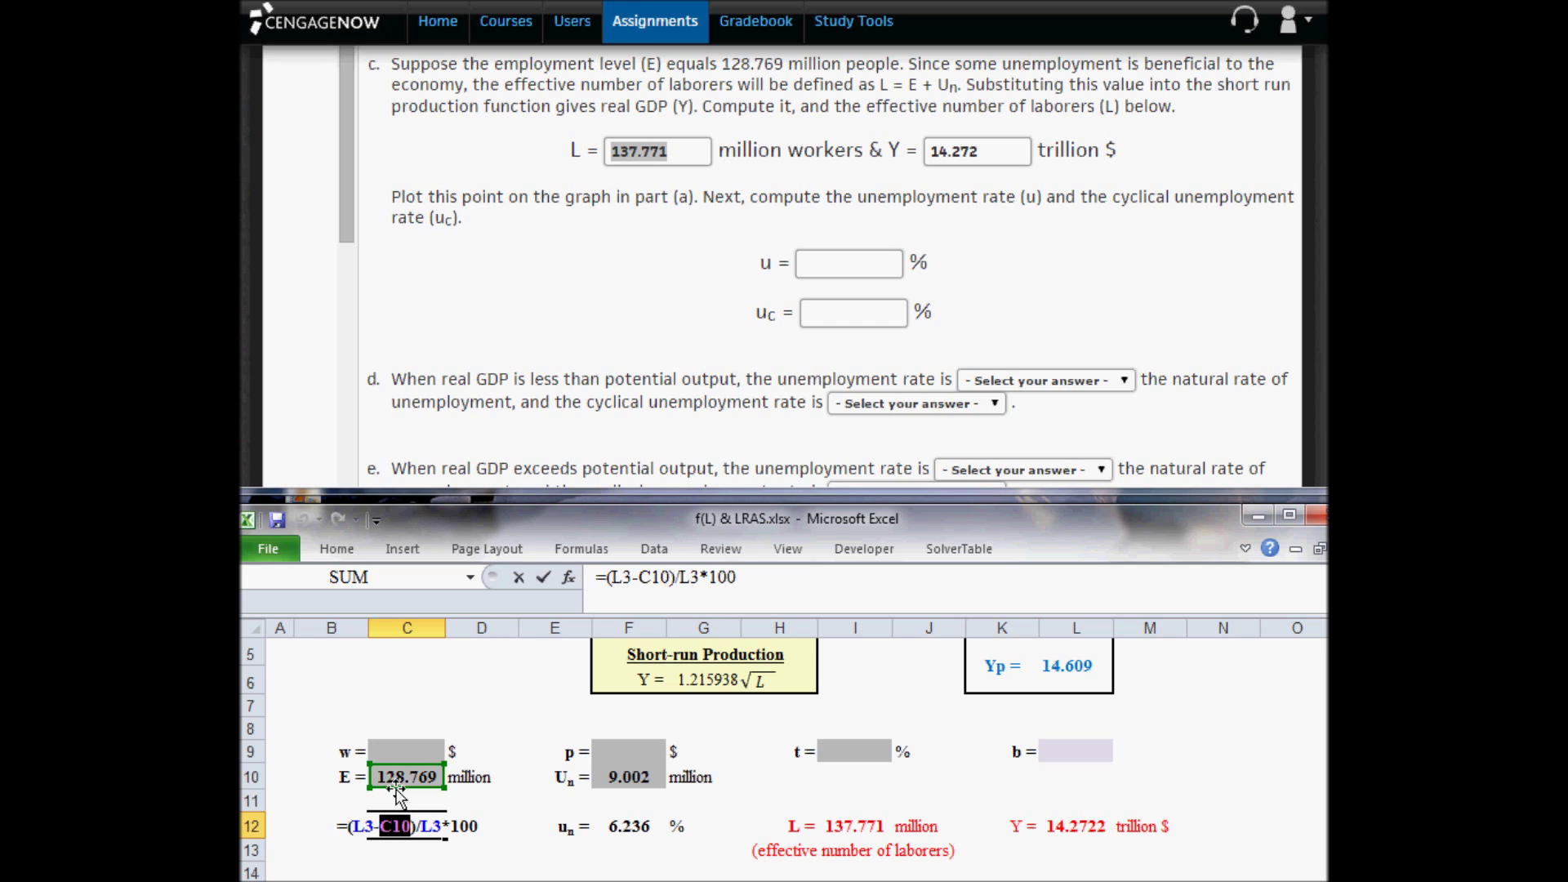
left_click_drag(420, 827, 445, 828)
key("Escape")
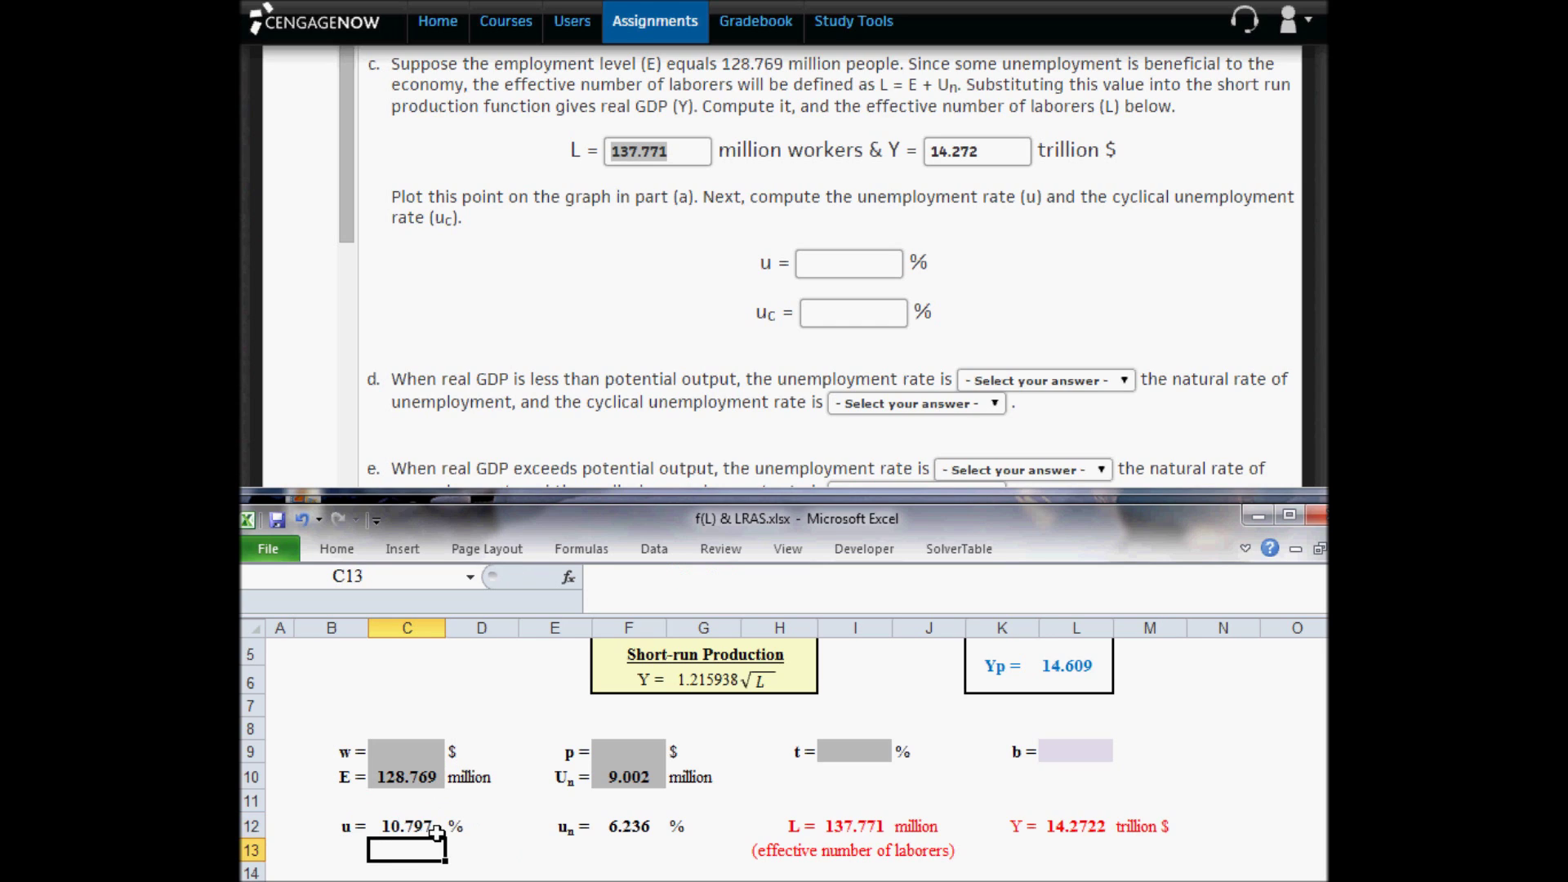
Copy the worksheet's unemployment rate, 10.797, into part (c)'s u answer.
key("ctrl+c")
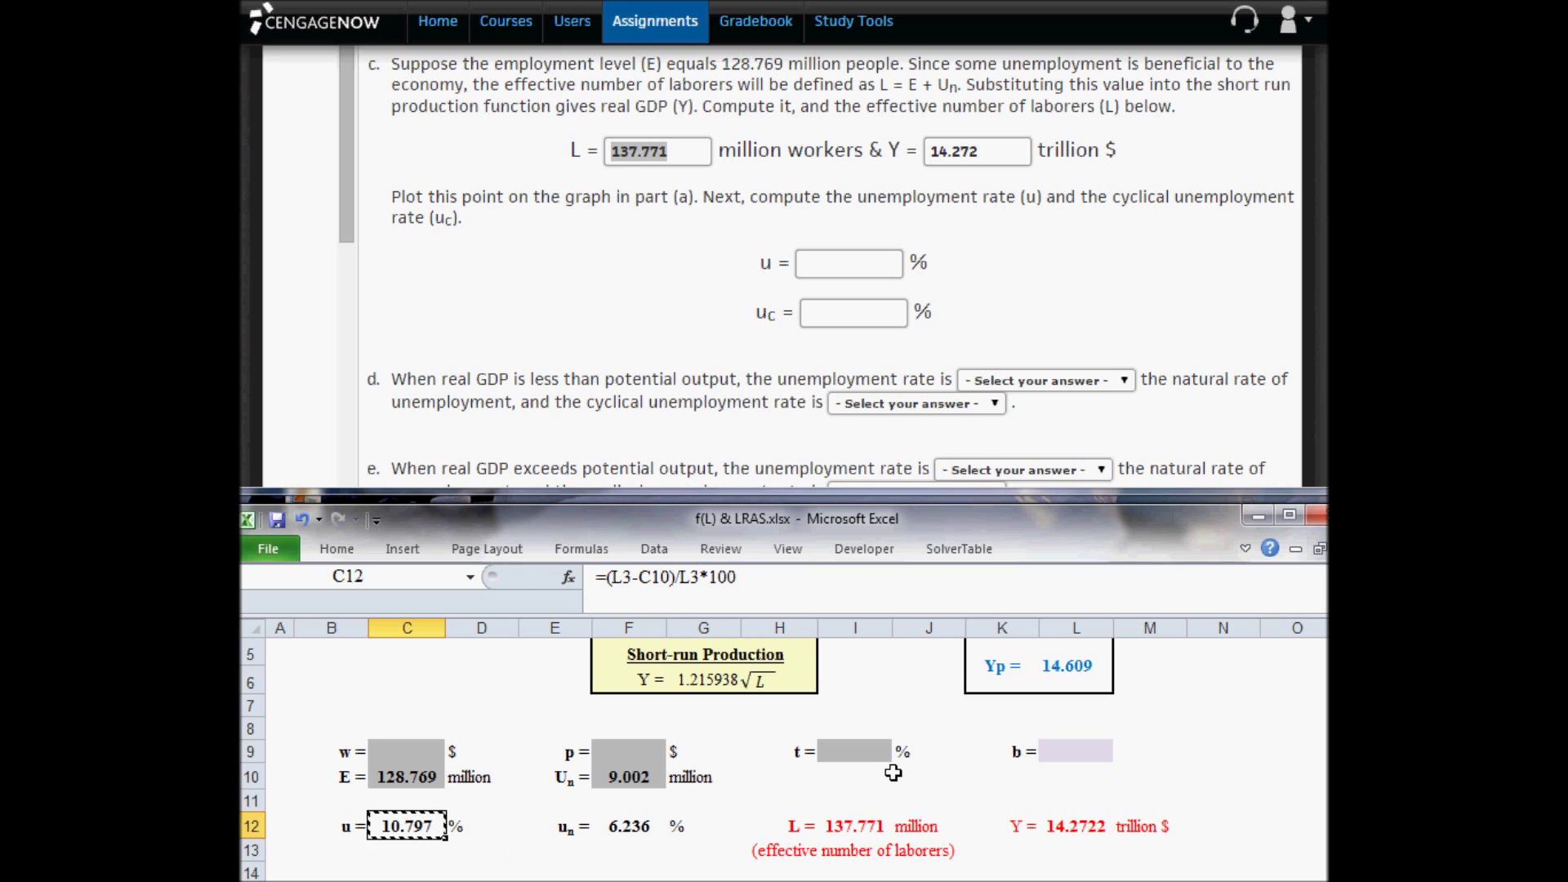
left_click(864, 262)
key("ctrl+v")
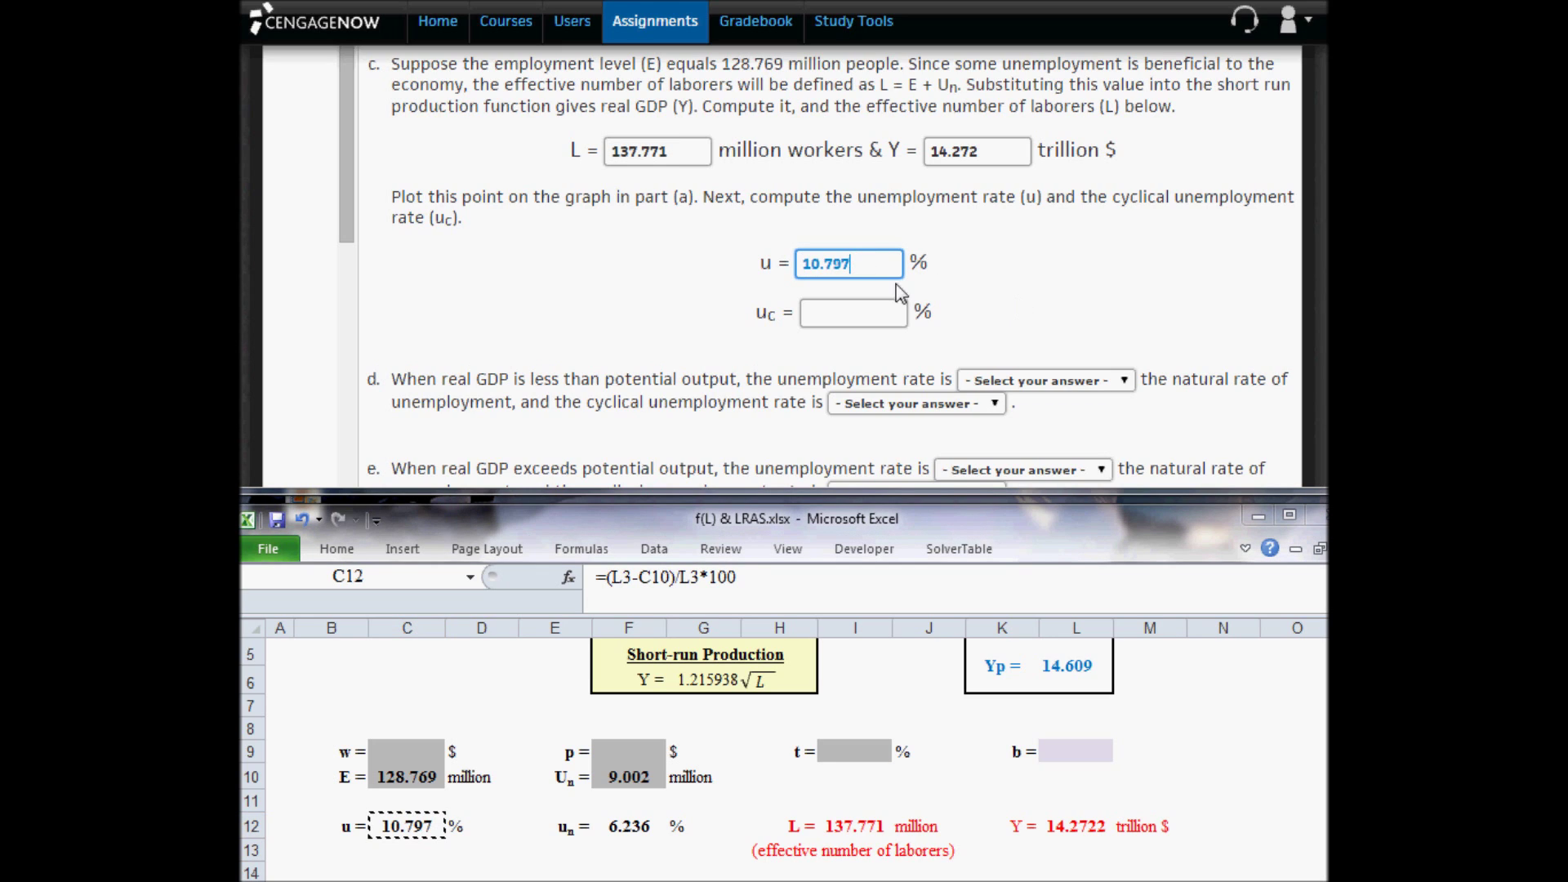
Enter the formula =C12-F12 in cell F13 to compute the cyclical unemployment rate.
left_click(625, 850)
type("=")
key("Up")
key("Left")
key("Left")
key("Left")
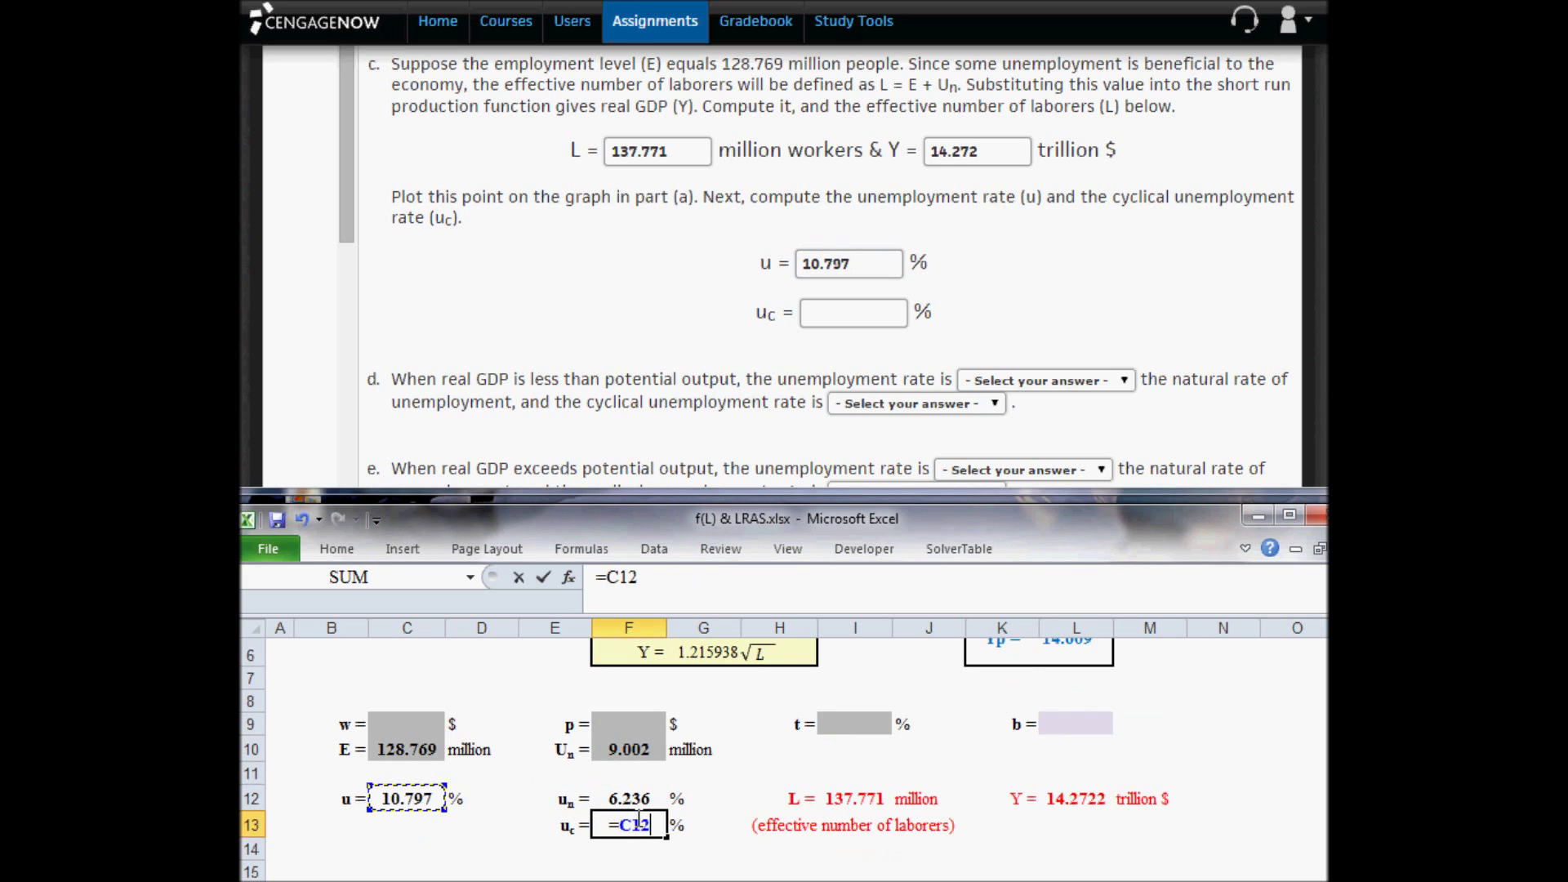
type("-")
key("Up")
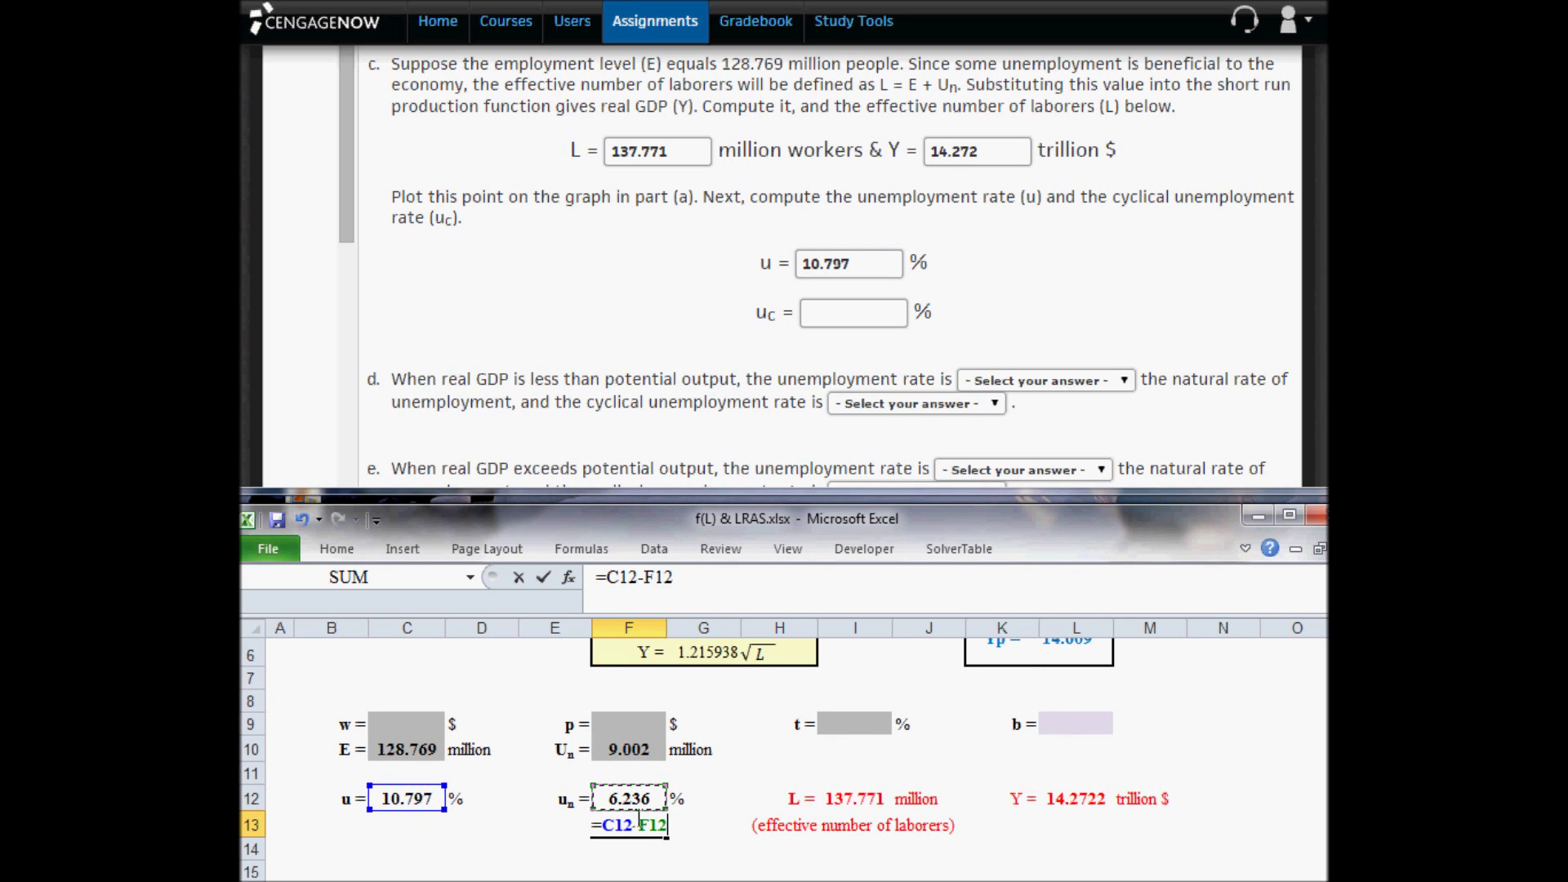
key("Return")
Copy the cyclical unemployment rate, 4.561, from the worksheet into part (c)'s uc answer.
left_click(636, 818)
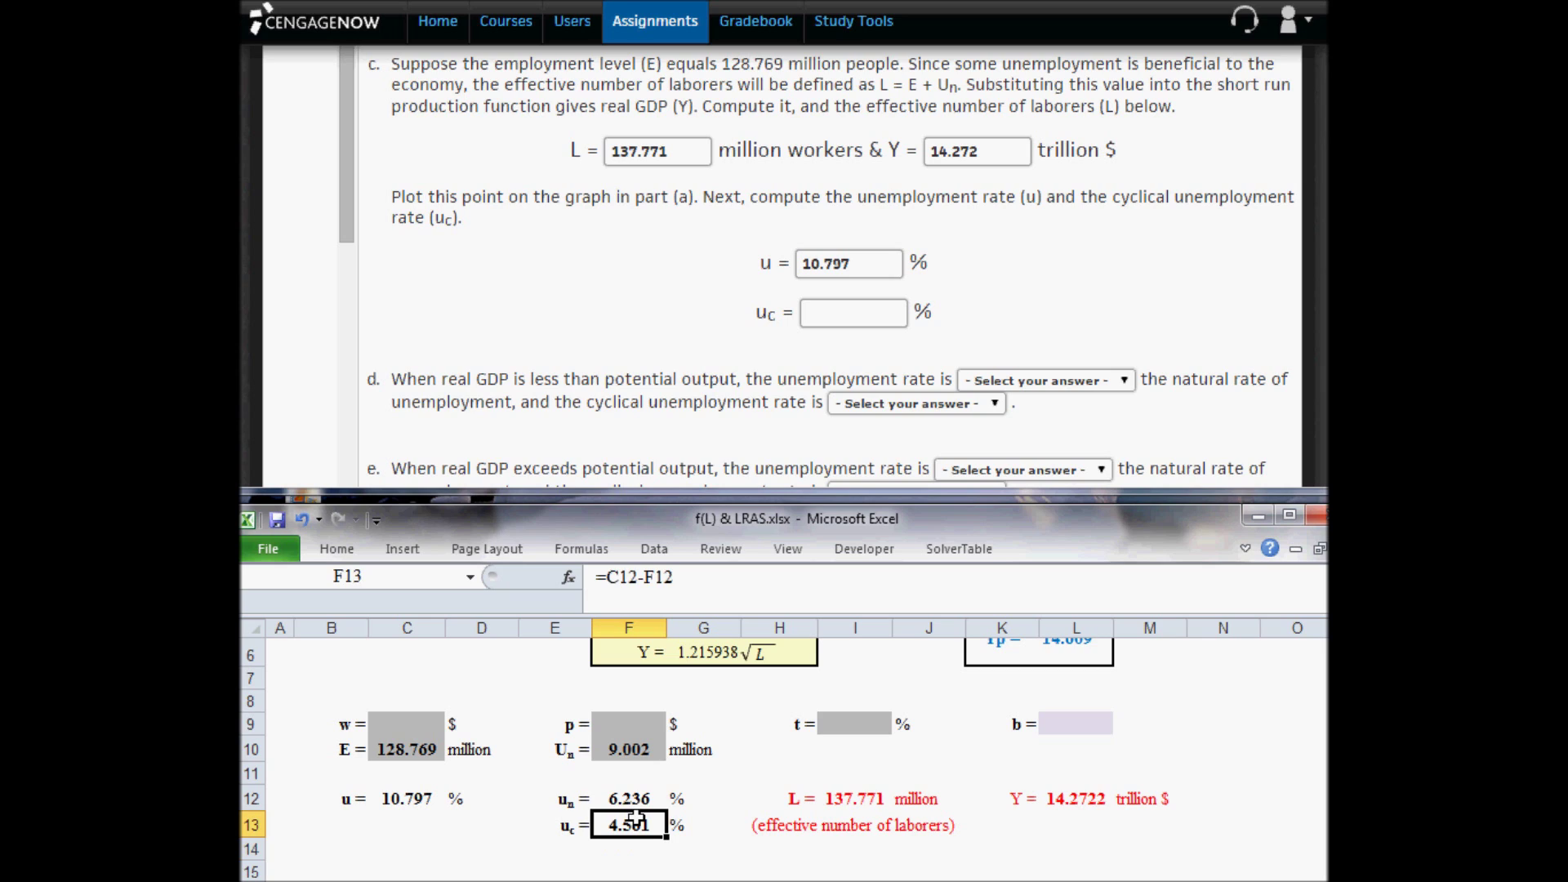
key("ctrl+c")
left_click(857, 310)
key("ctrl+v")
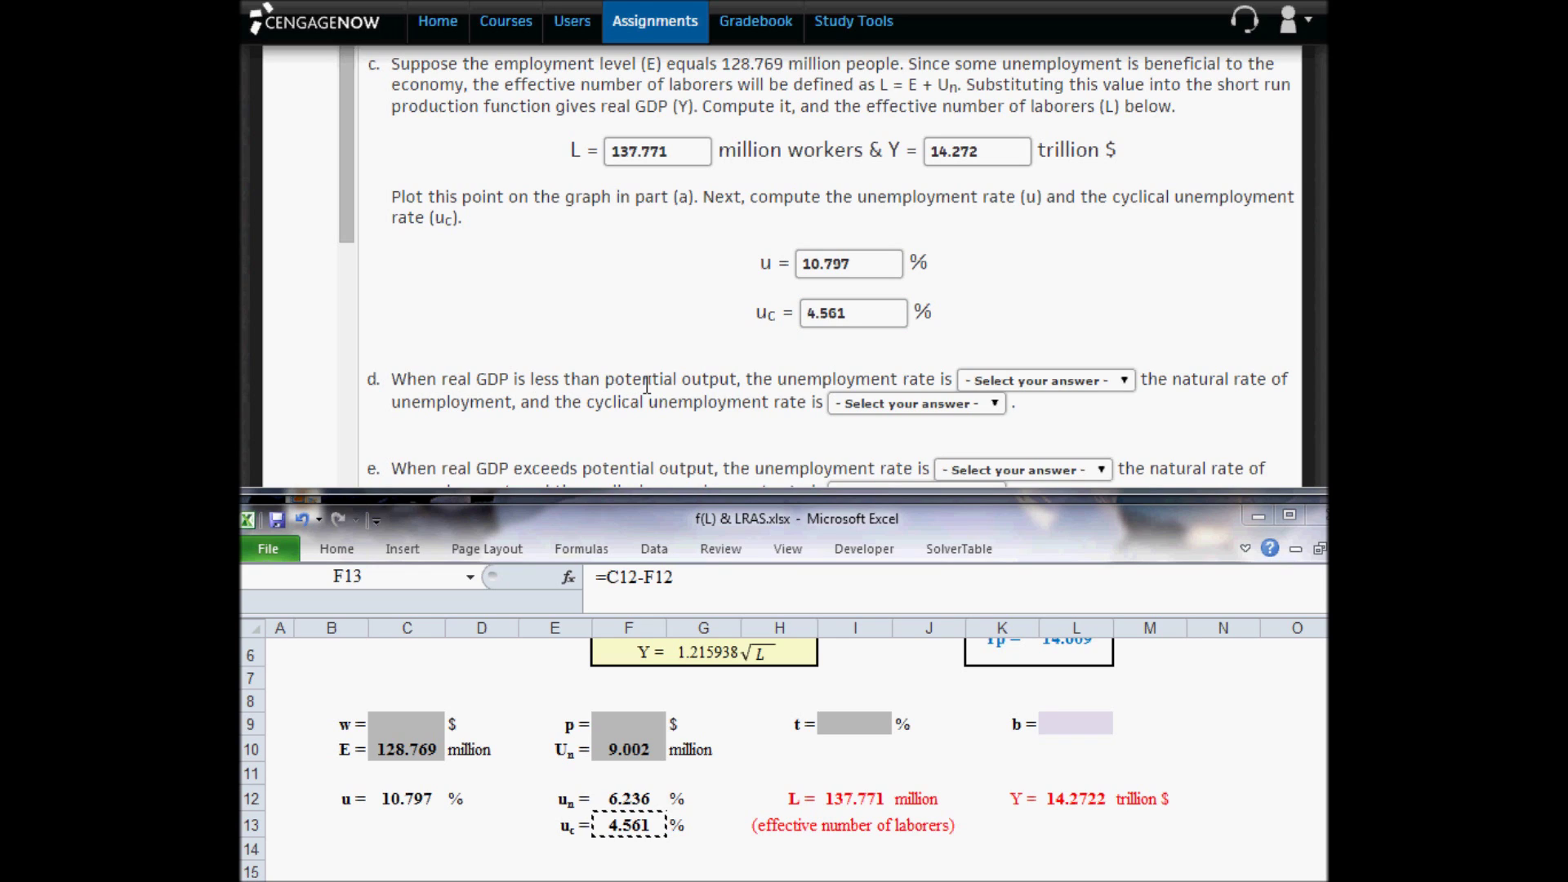
Answer part (d) with "greater than" for the unemployment rate and "positive" for the cyclical unemployment rate.
left_click(1019, 382)
left_click(1026, 427)
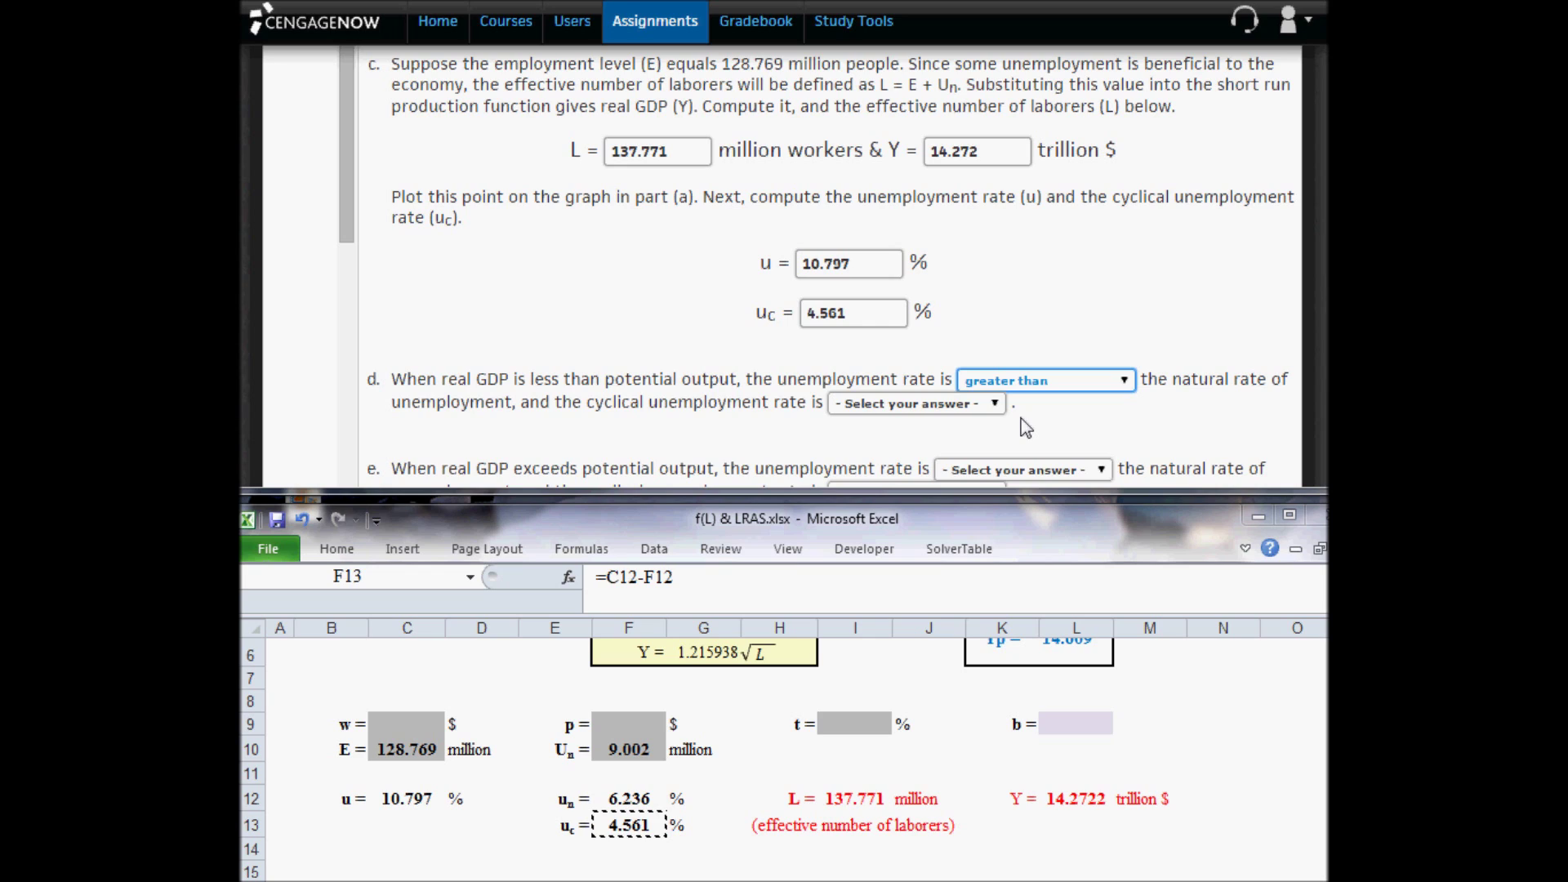
left_click(895, 406)
left_click(989, 446)
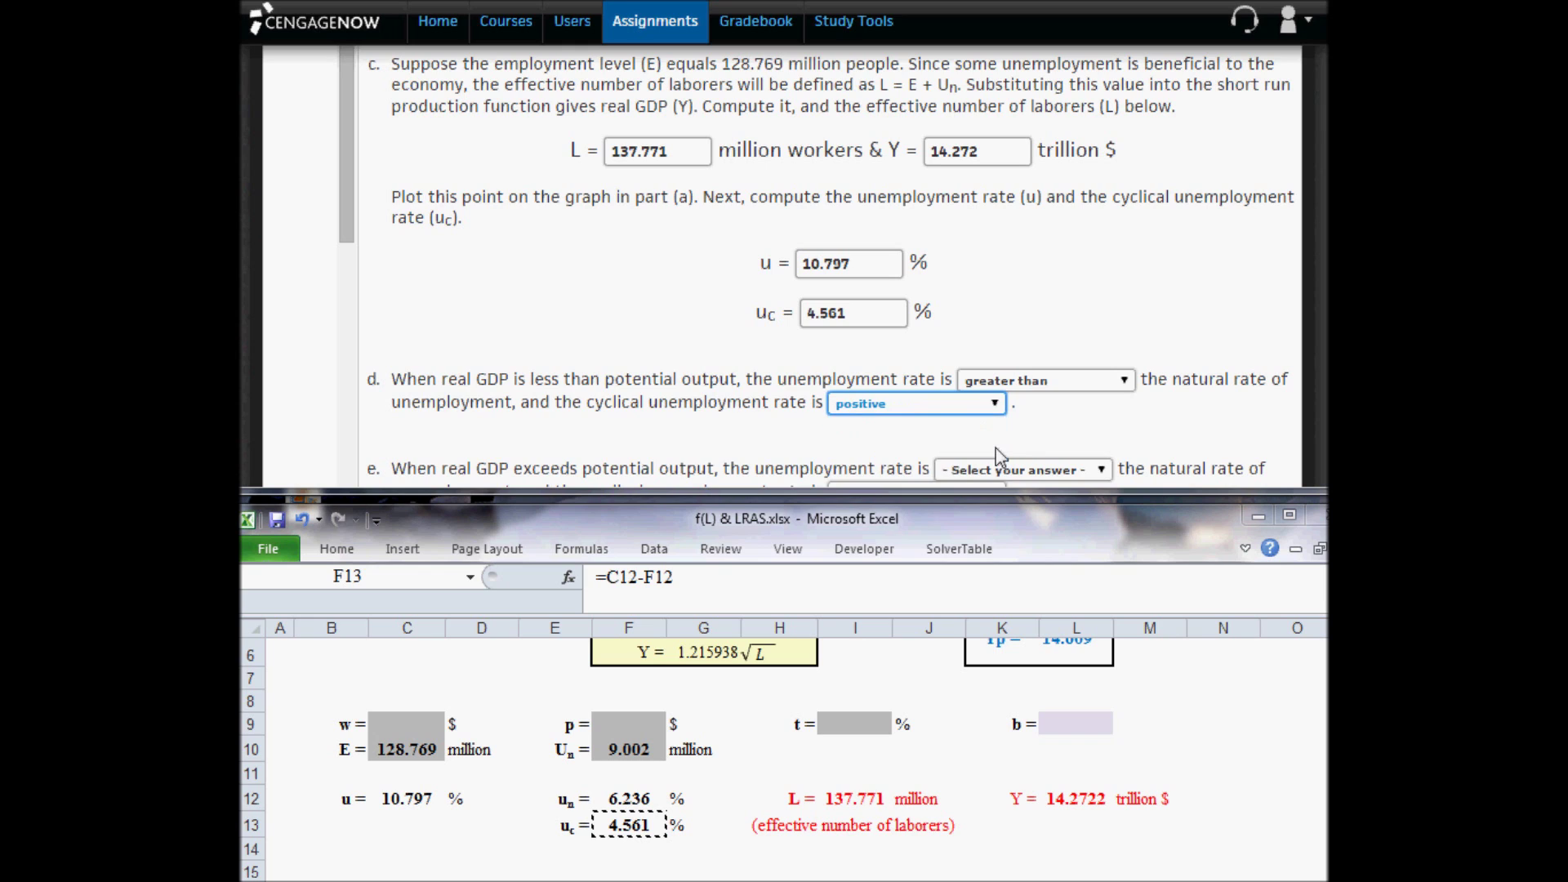
left_click(1065, 423)
Answer part (e) with "less than" for the unemployment rate and "negative" for the cyclical unemployment rate.
scroll(1065, 421, "down", 2)
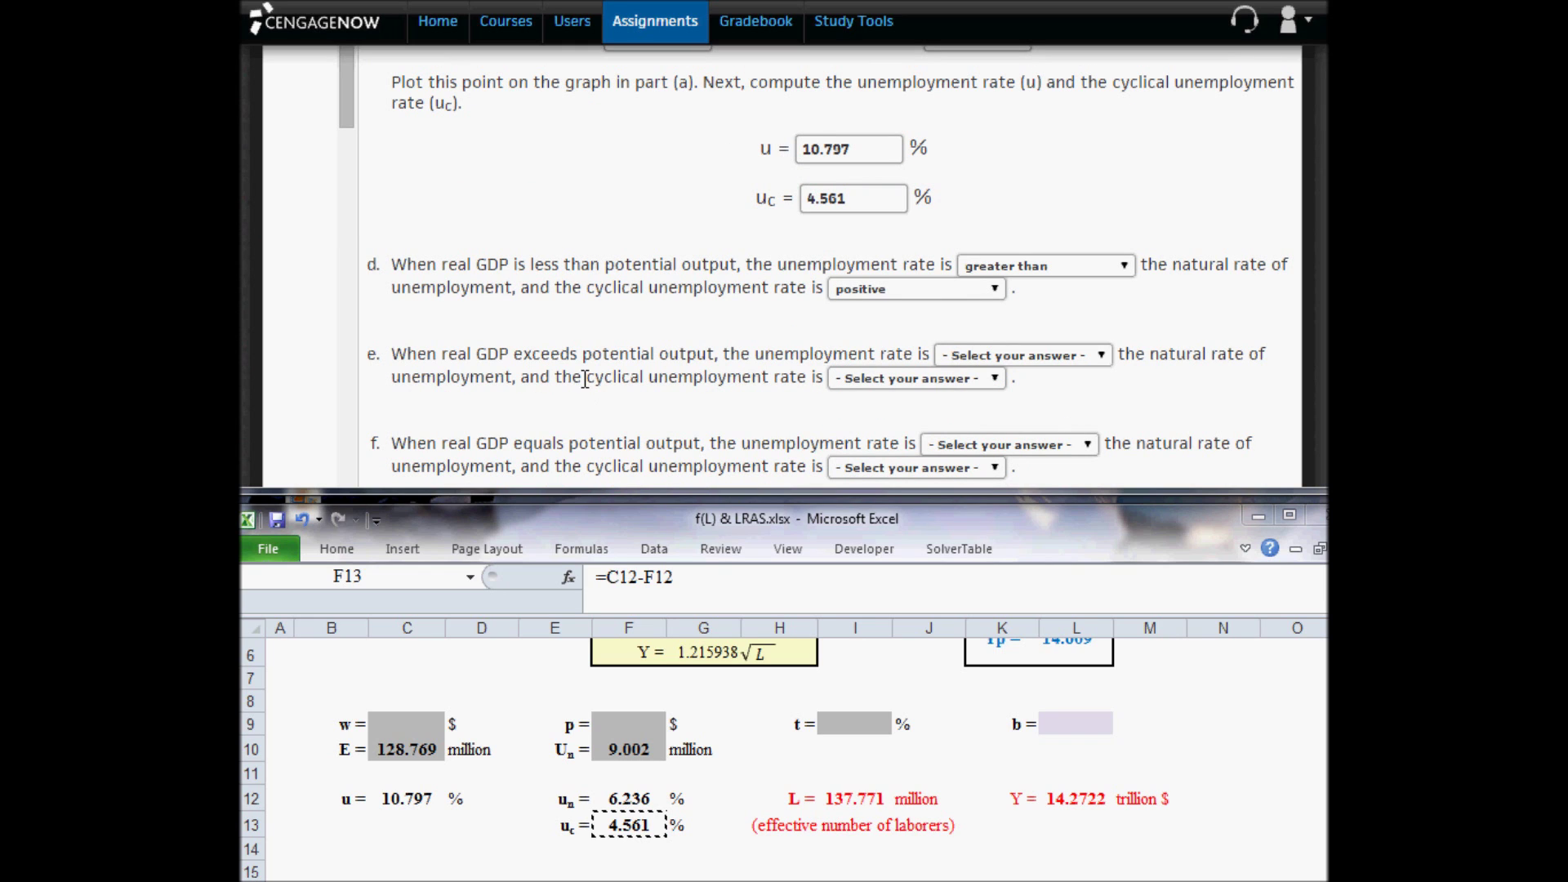
left_click(994, 361)
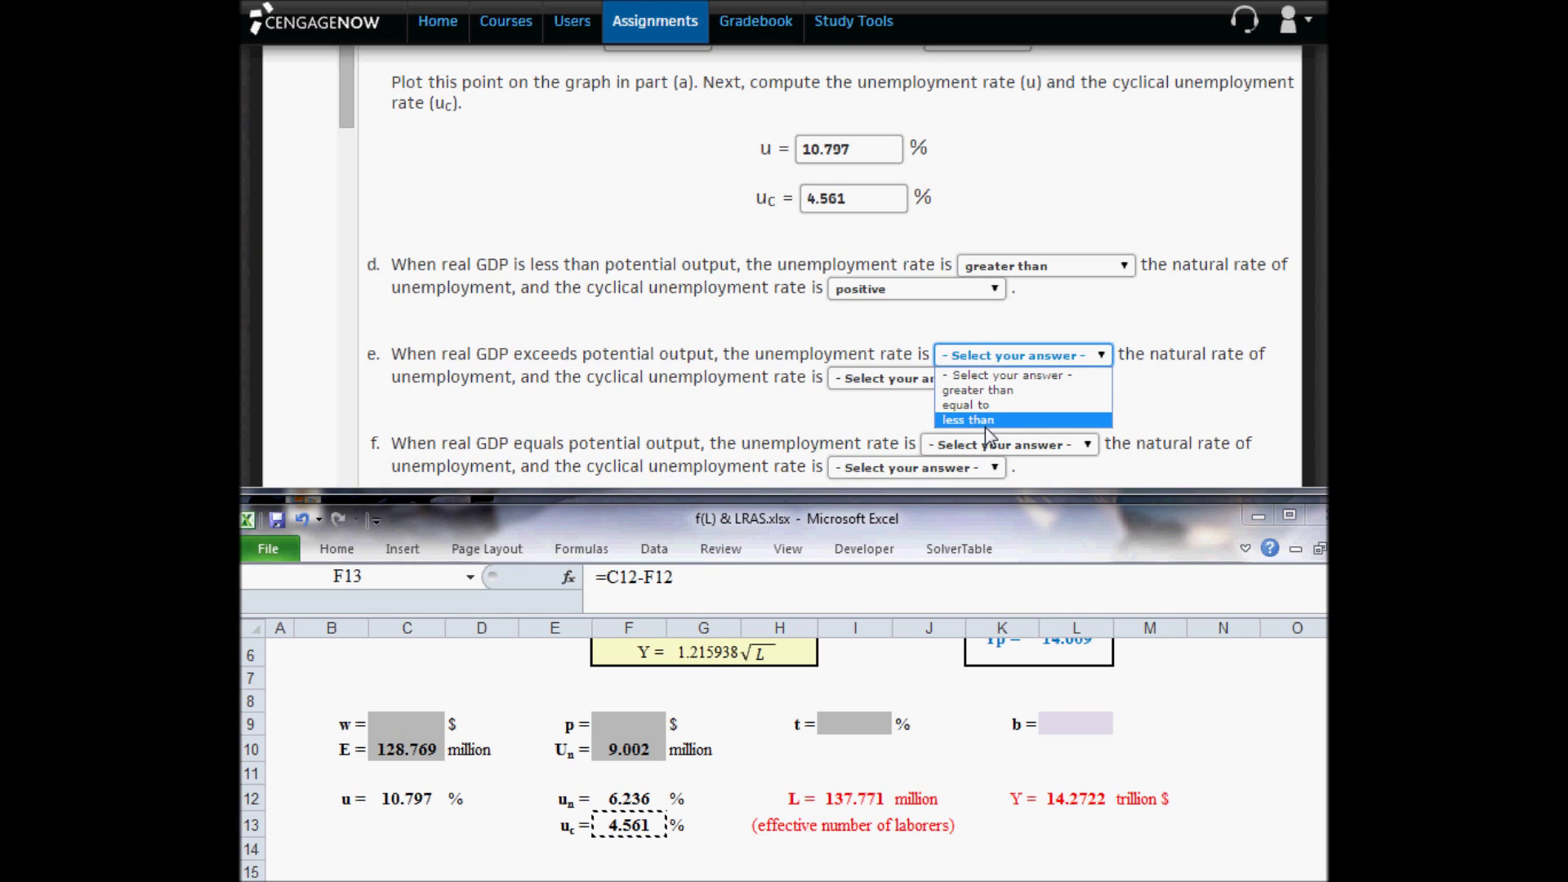
left_click(987, 420)
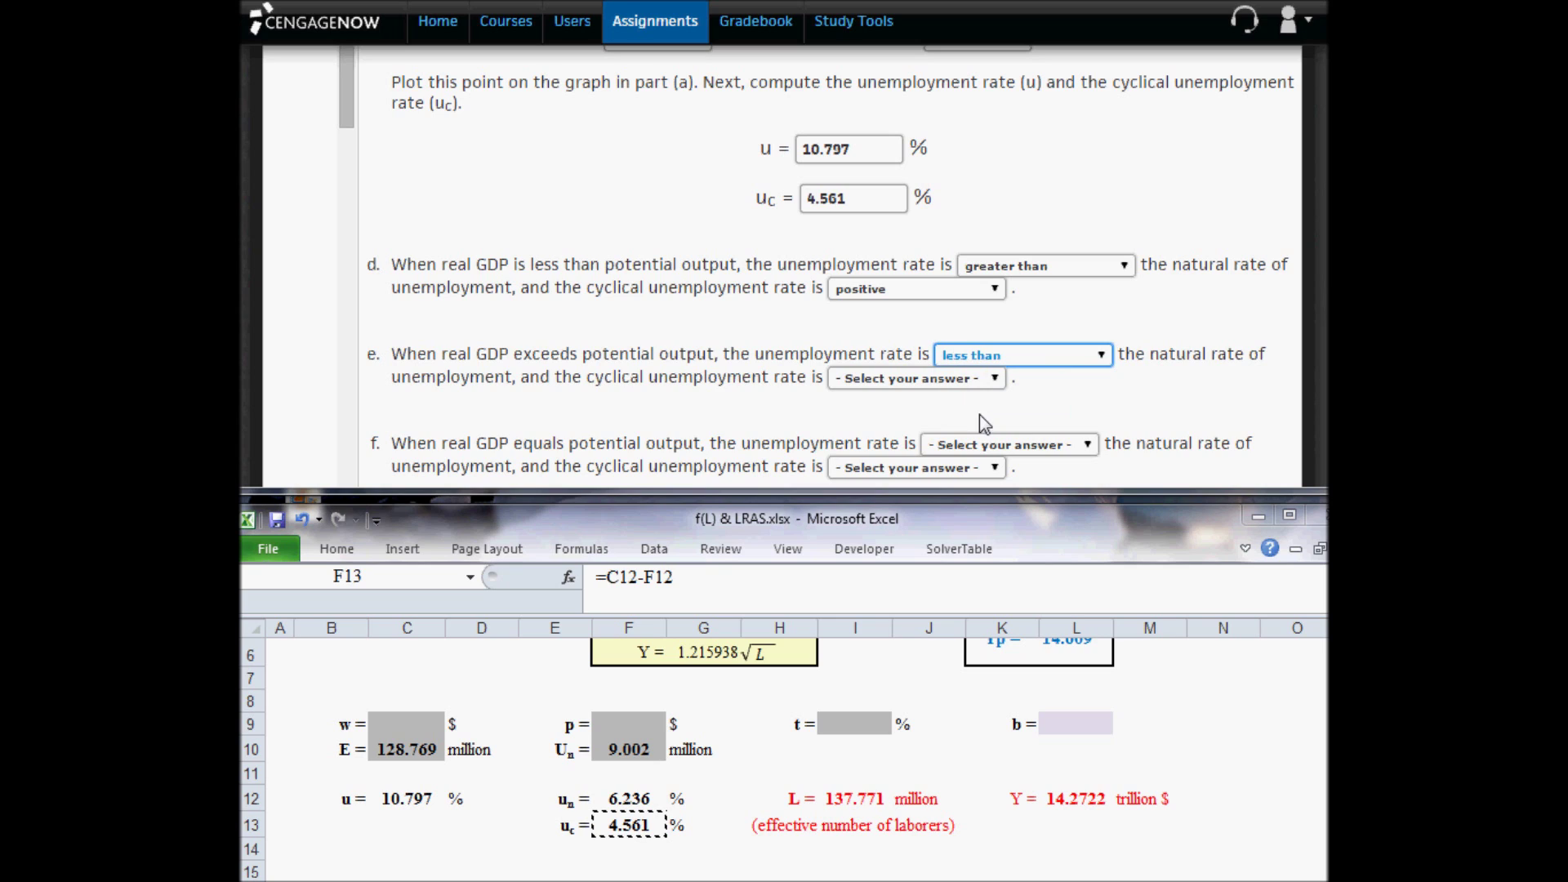
left_click(909, 381)
left_click(895, 448)
scroll(866, 406, "down", 2)
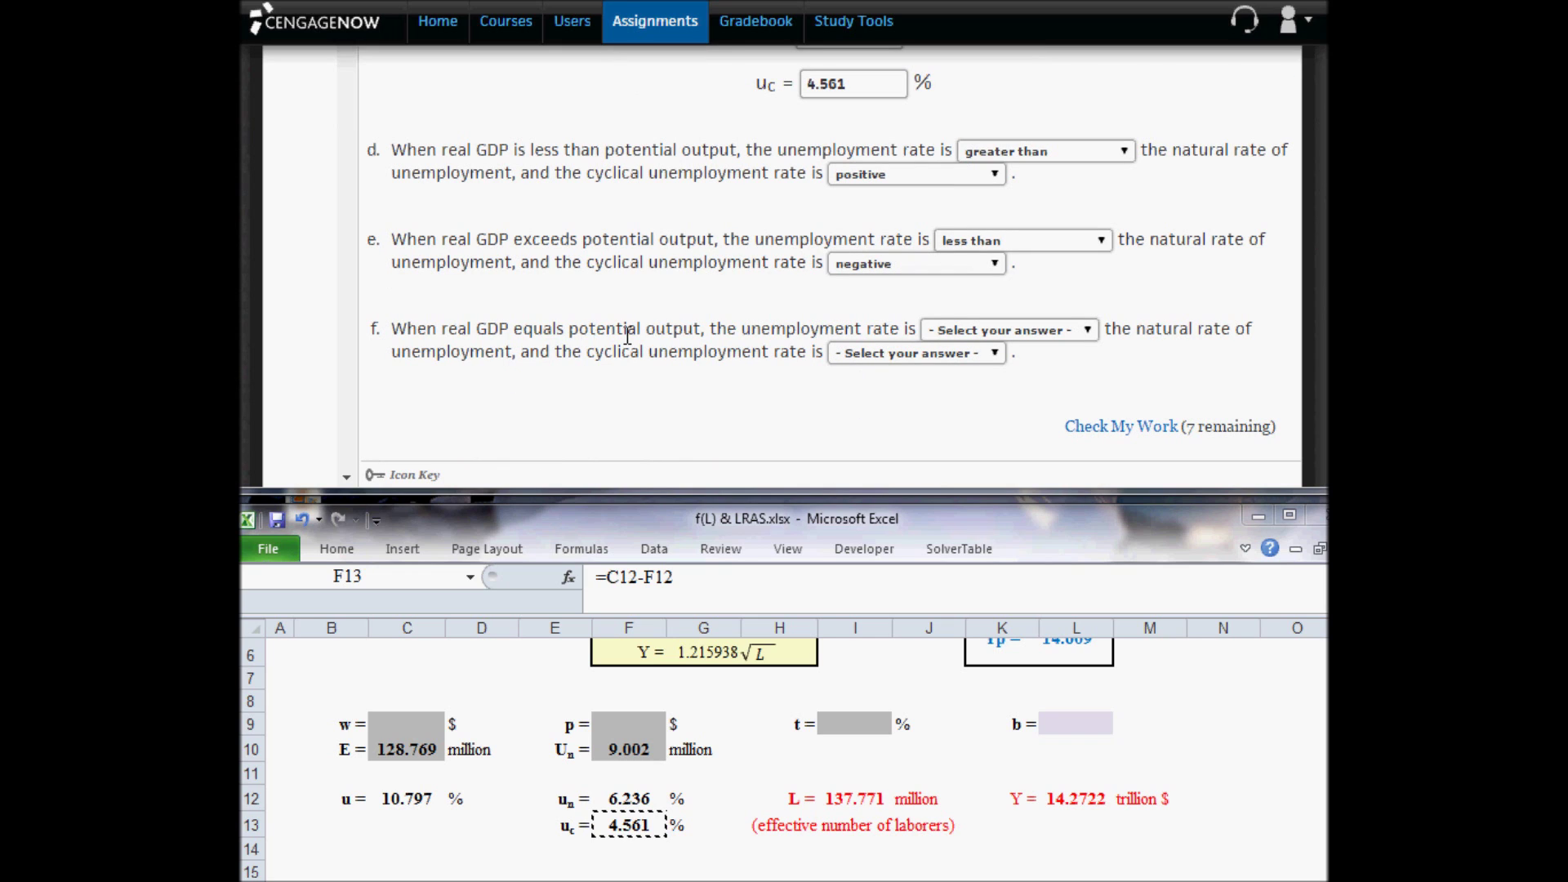
Answer part (f) with "equal to" for the unemployment rate and "zero" for the cyclical unemployment rate.
left_click(972, 335)
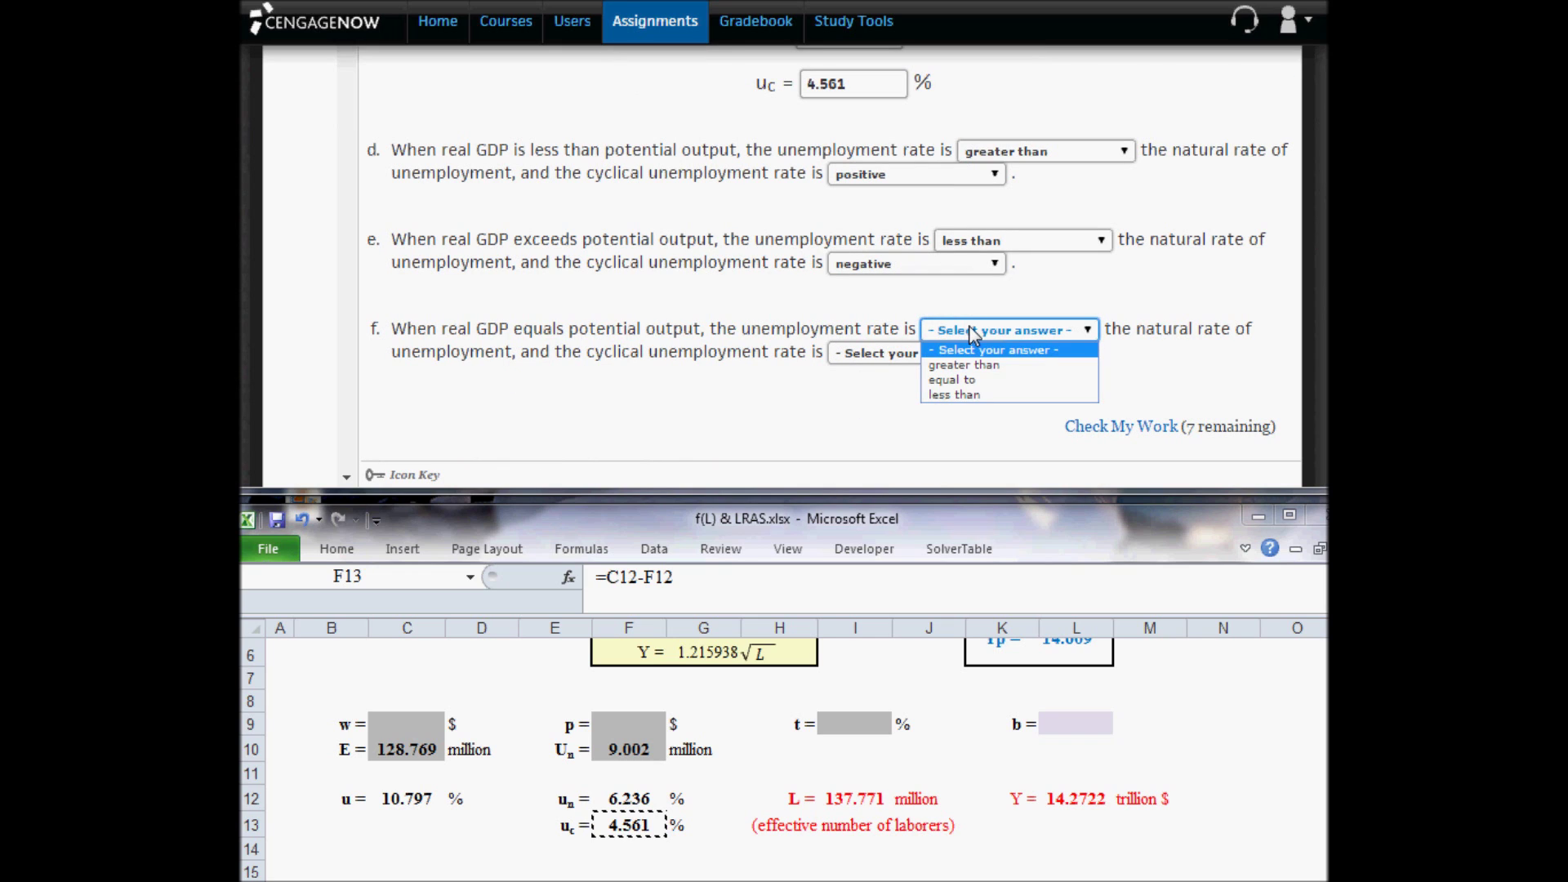
left_click(960, 380)
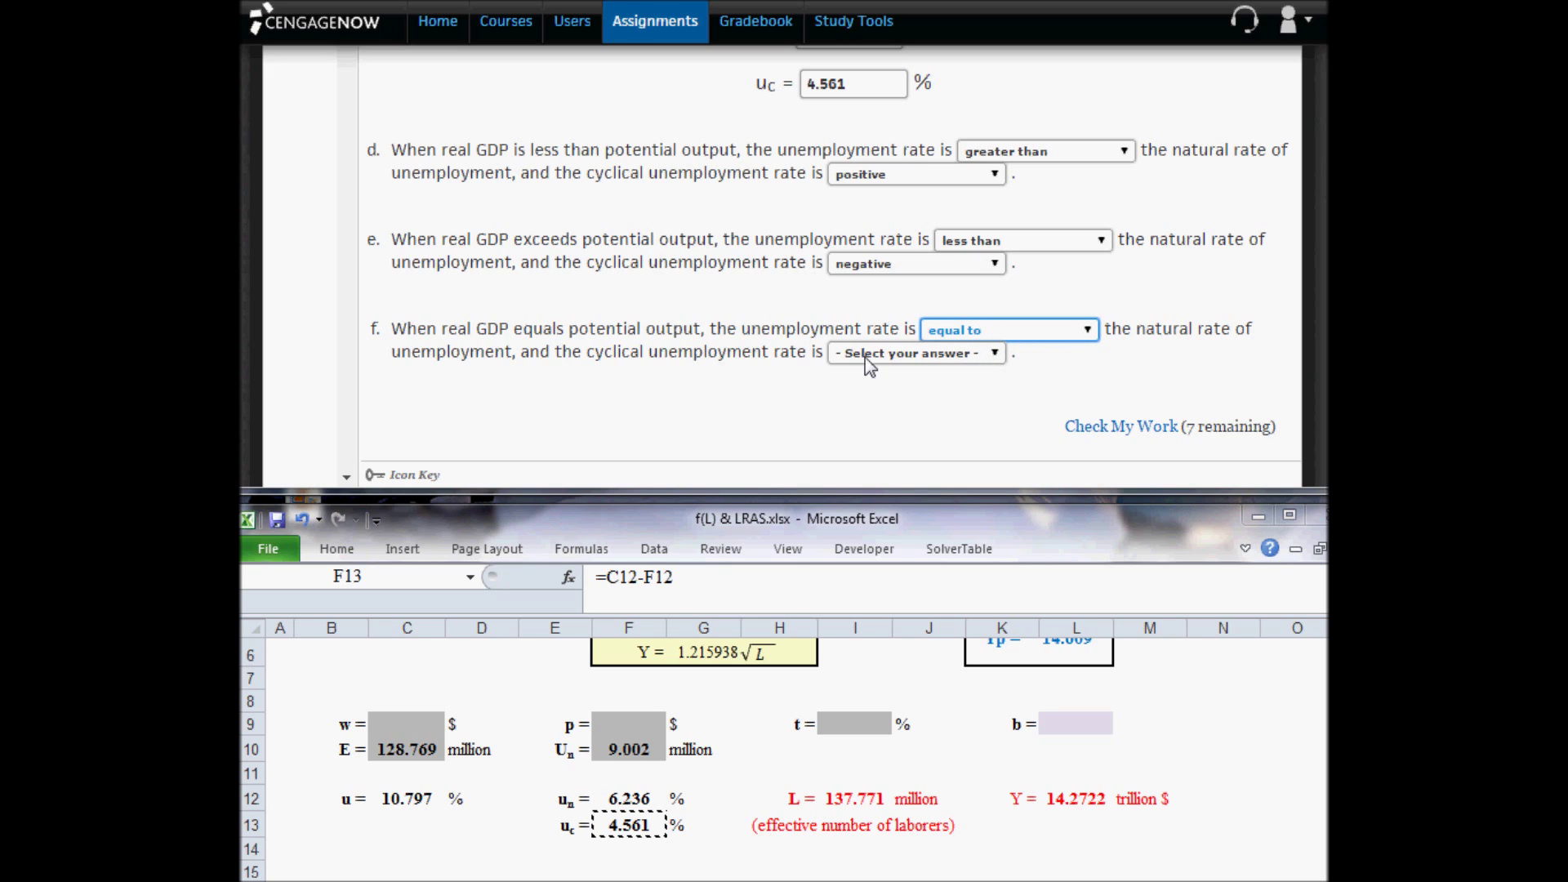
left_click(897, 358)
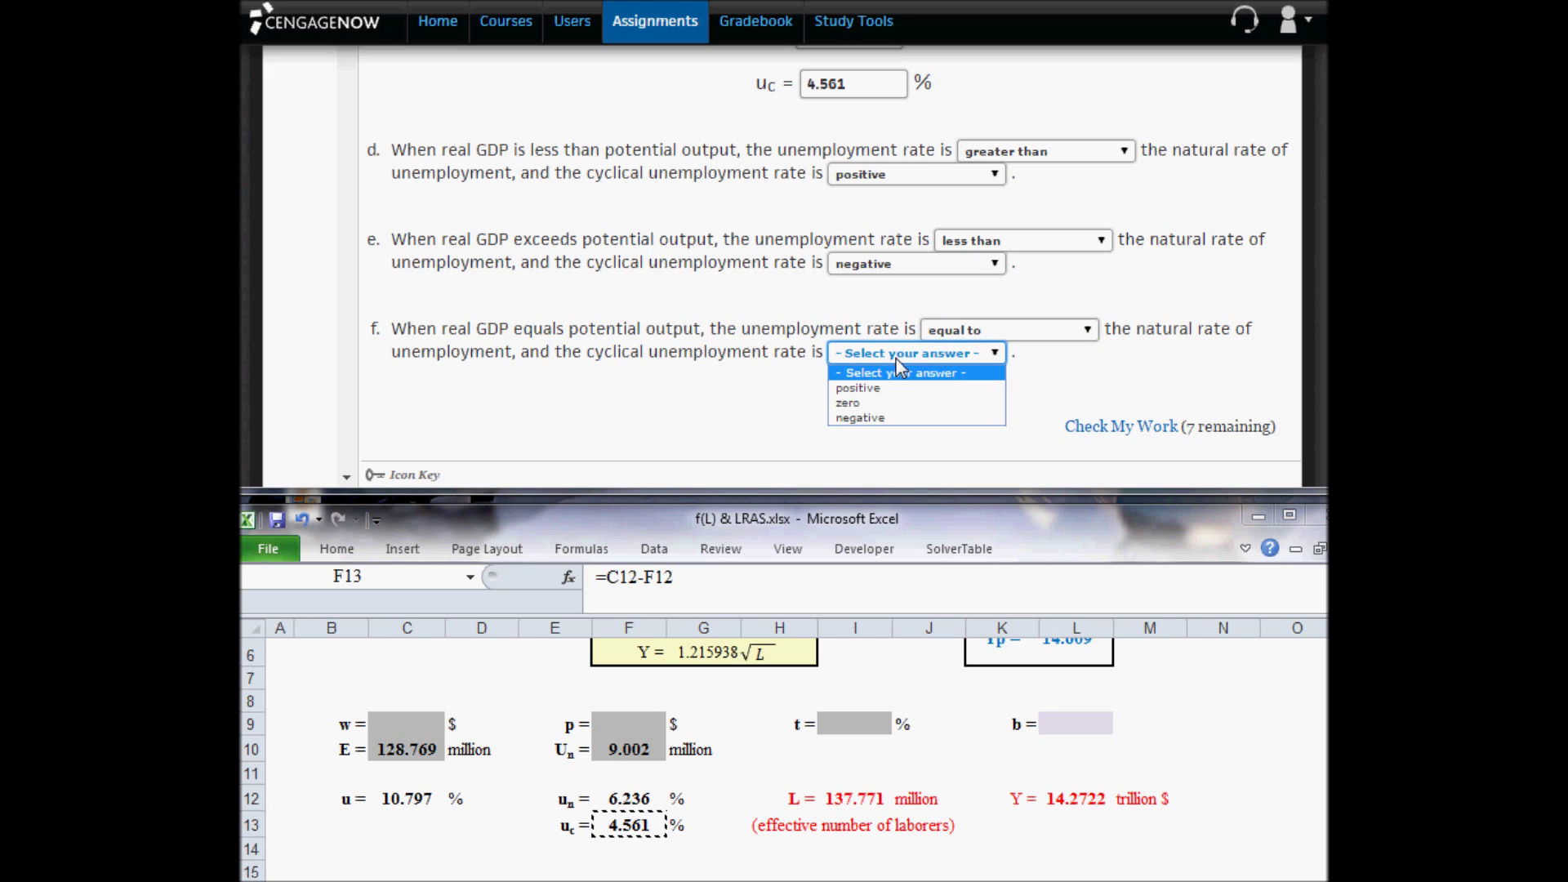
left_click(881, 404)
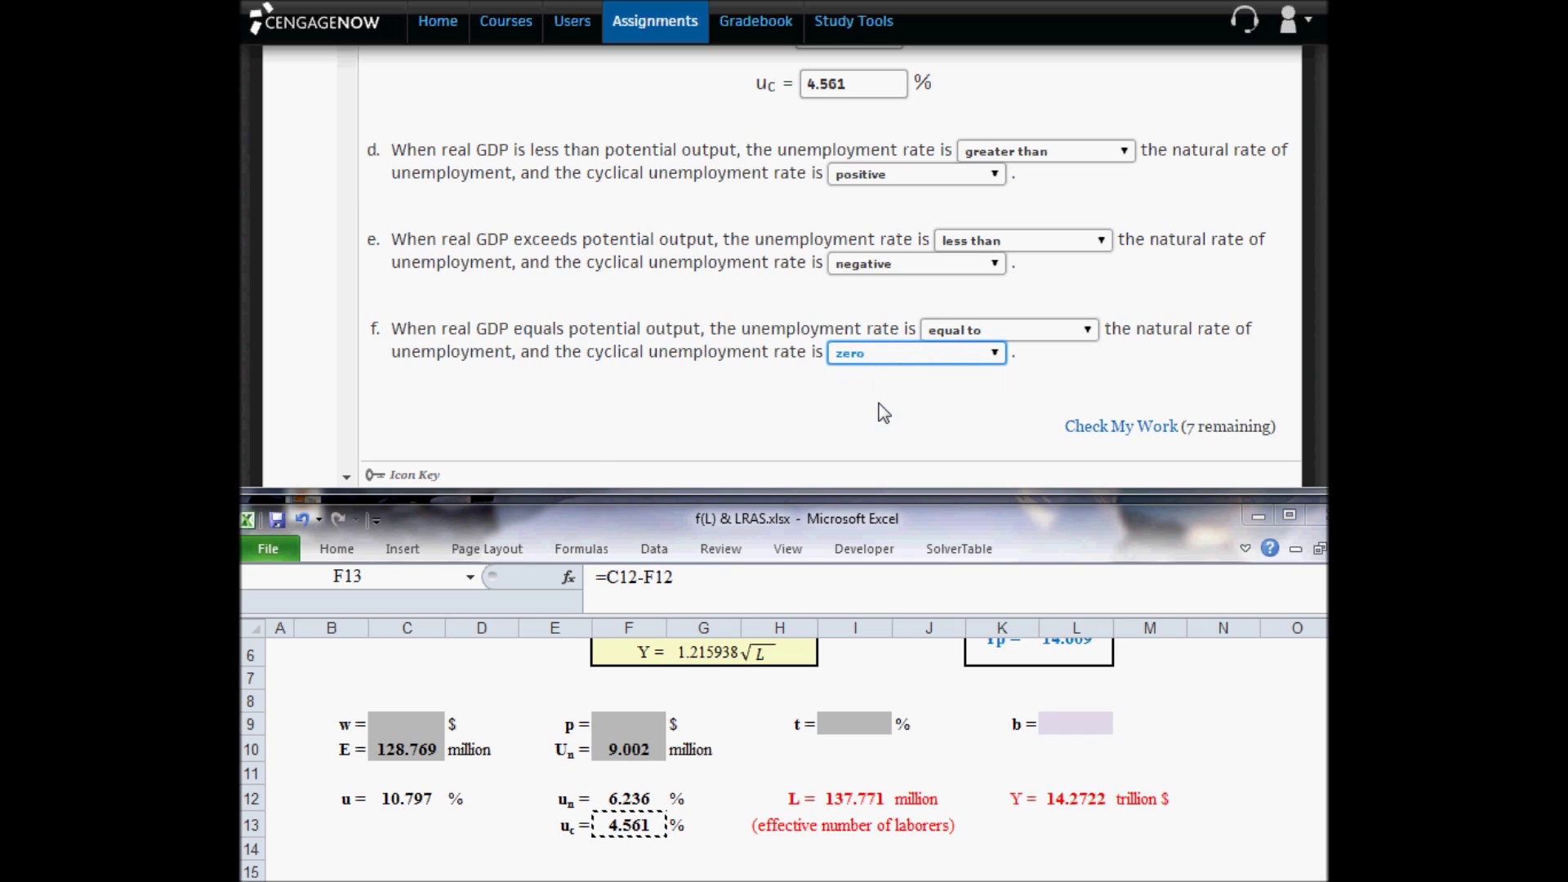
Check the work for the whole question and review the grading marks on each part's answers.
left_click(1094, 433)
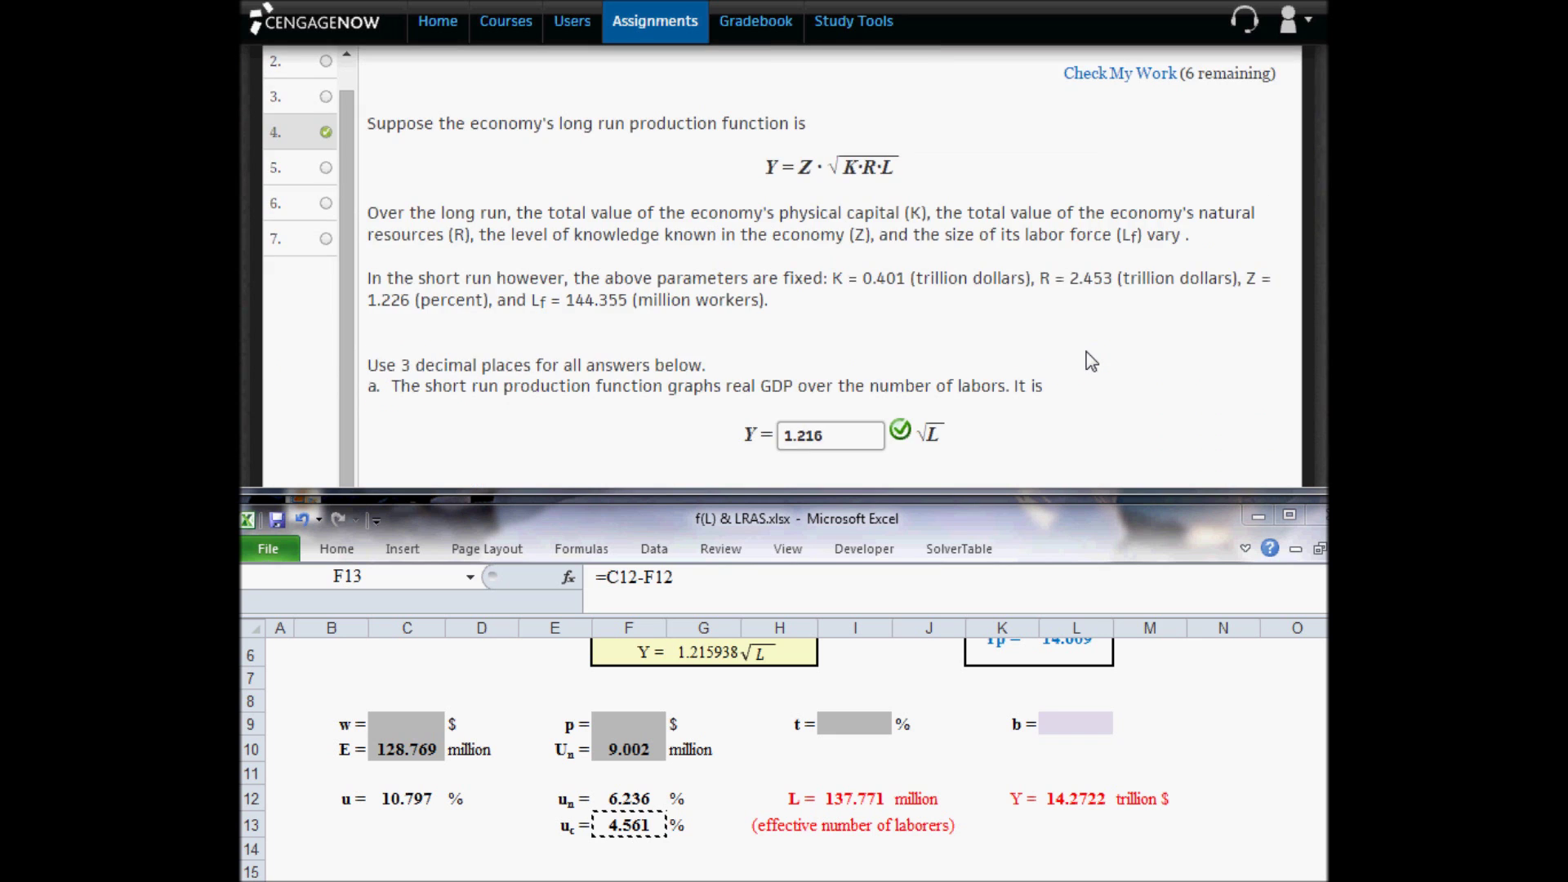
scroll(1092, 361, "down", 3)
scroll(1092, 361, "down", 8)
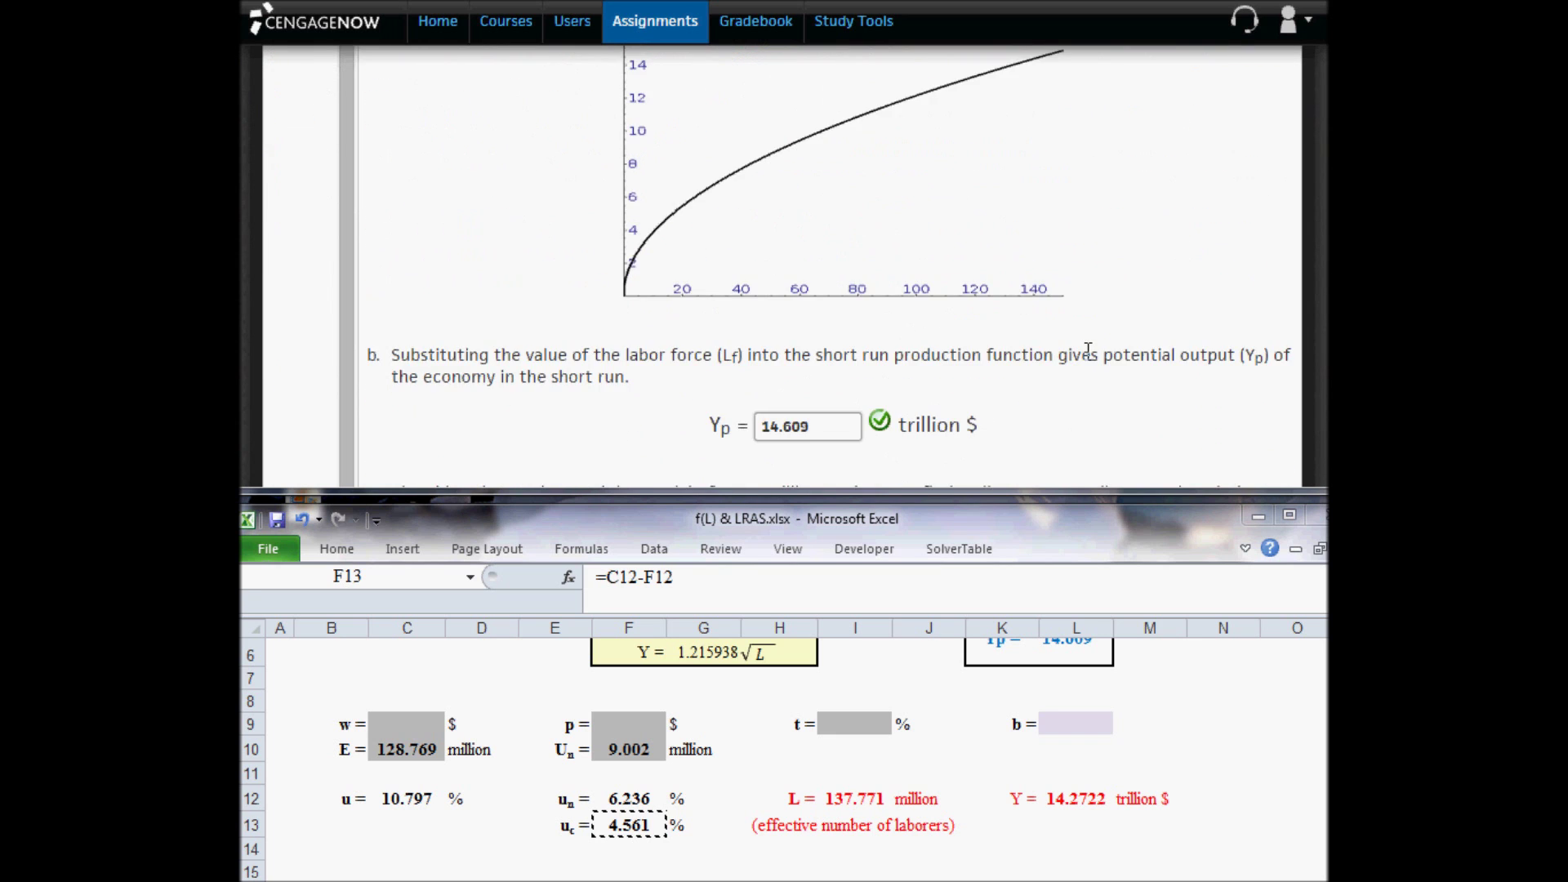
scroll(1092, 361, "down", 8)
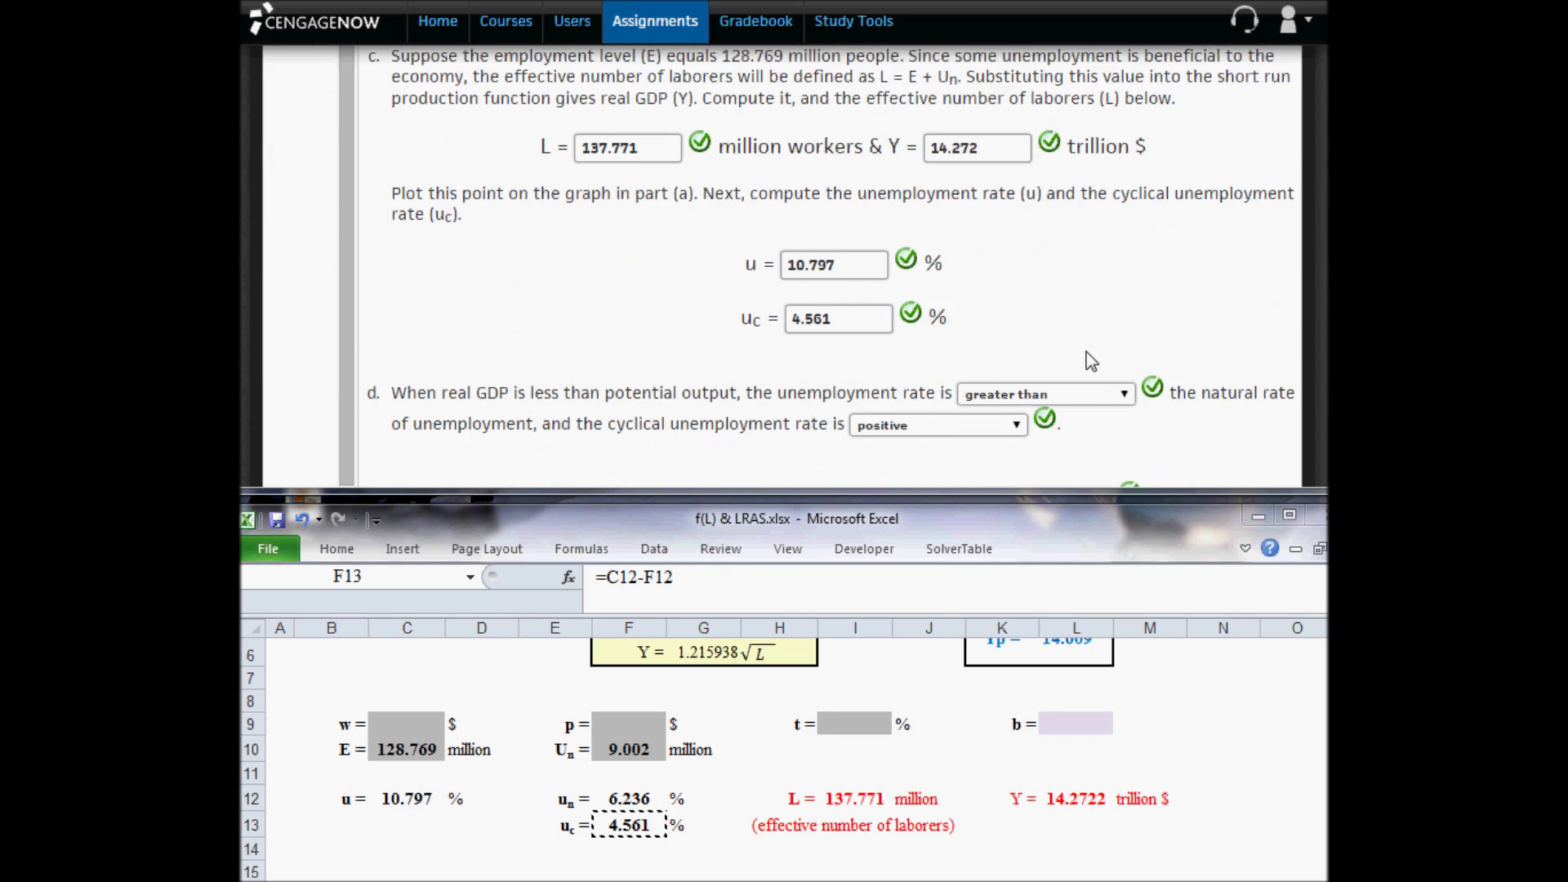